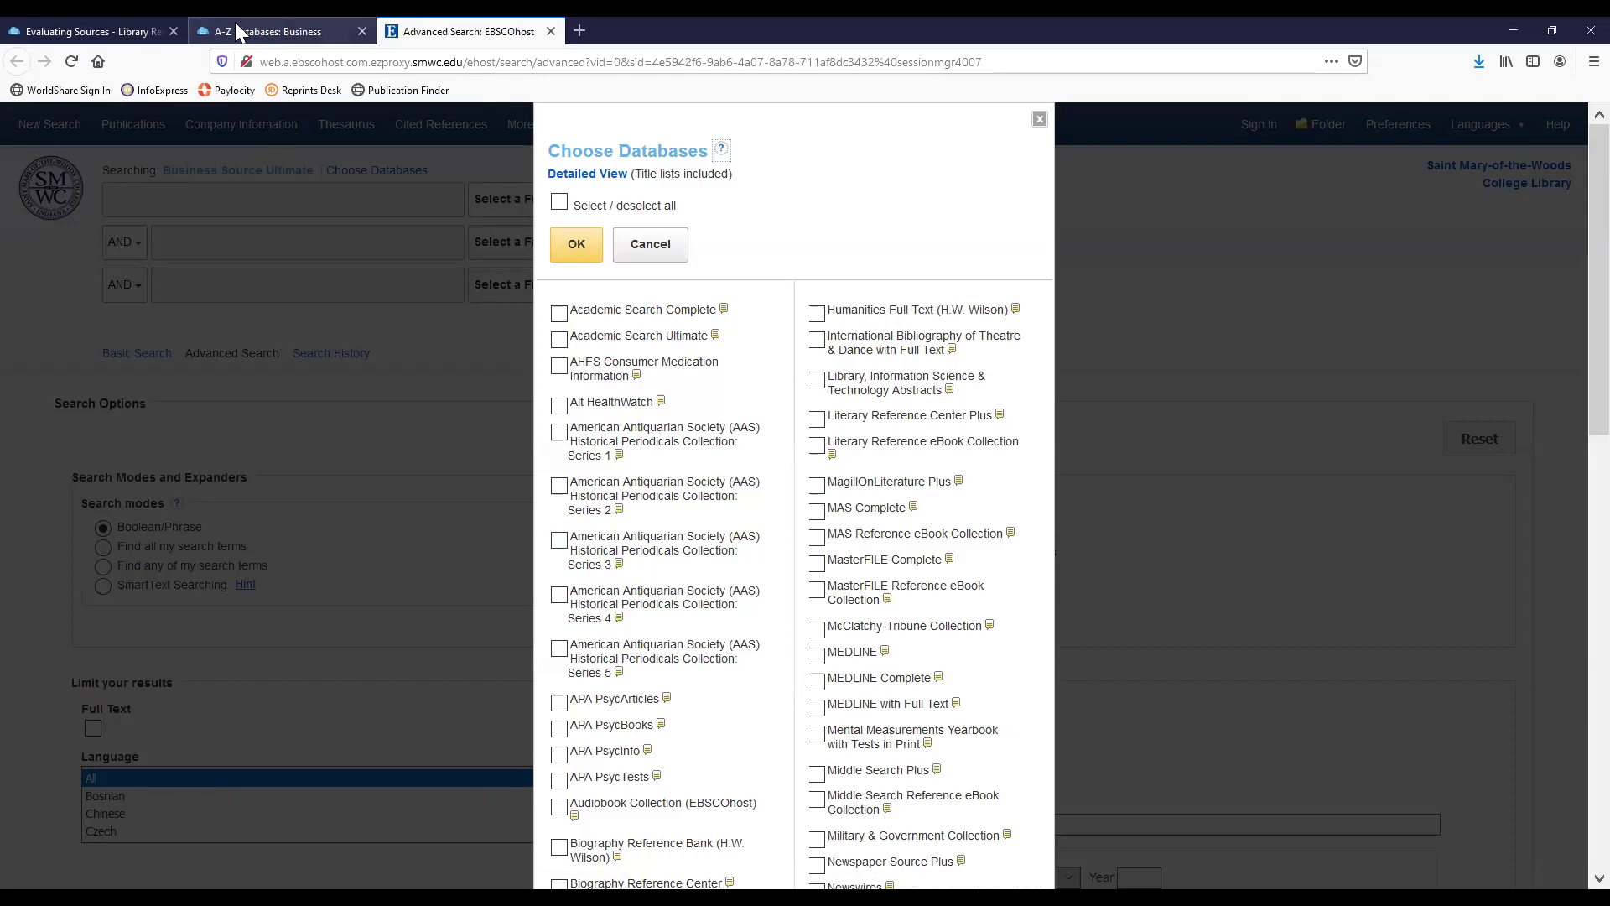
Return to the Rooney Library home page, open its A-Z database list and filter it to the Business subject.
left_click(236, 25)
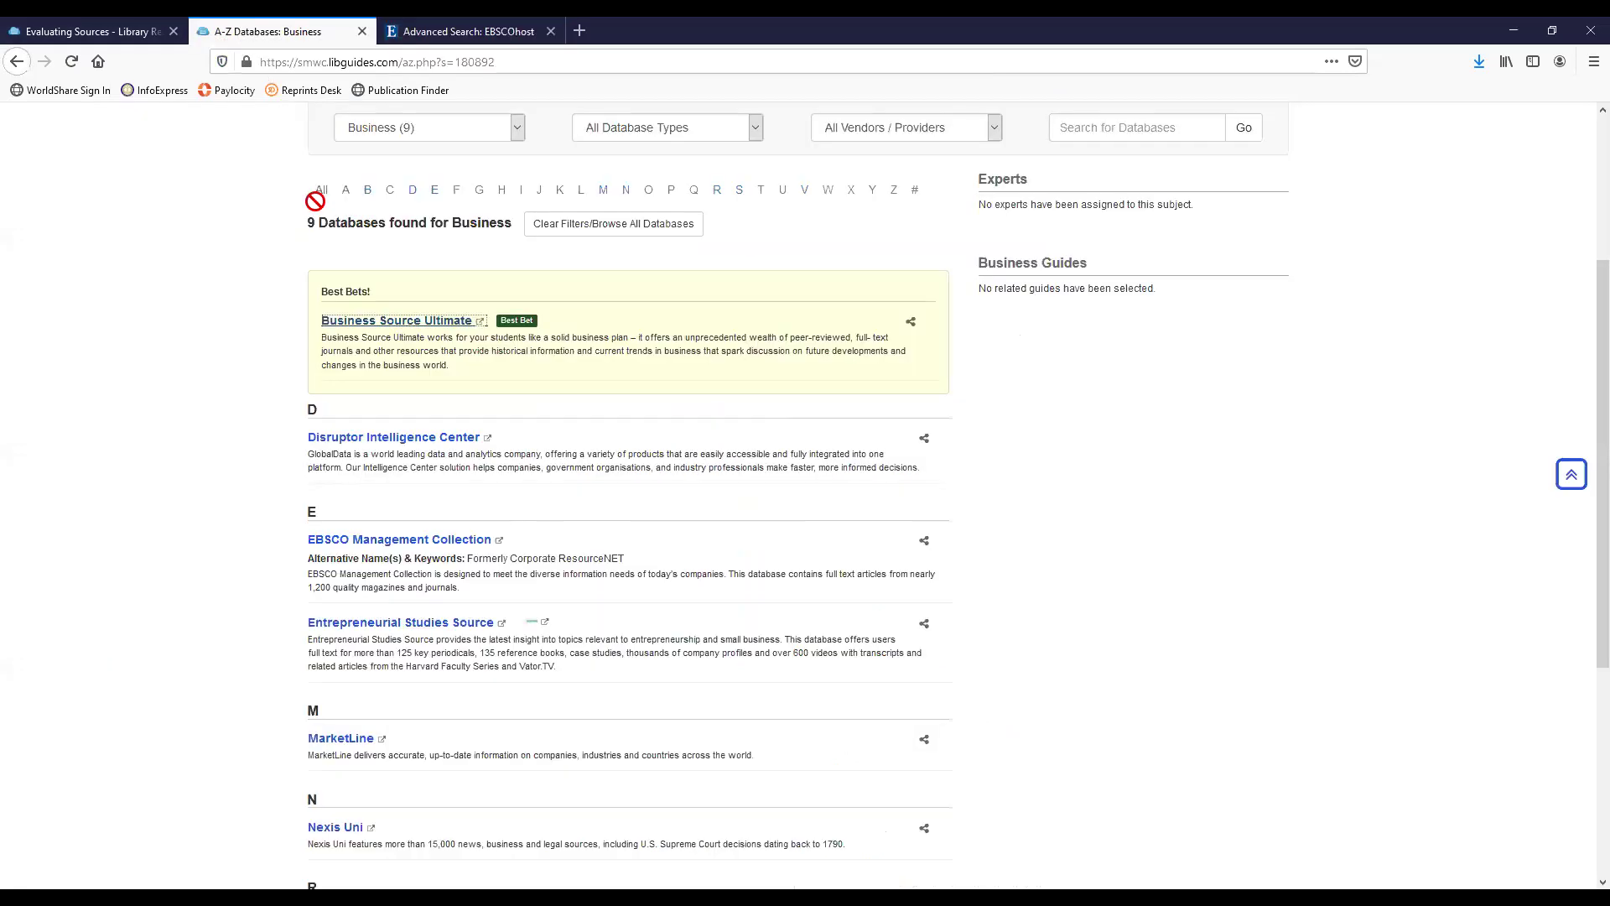
scroll(315, 201, "up", 3)
left_click(98, 61)
scroll(394, 419, "down", 2)
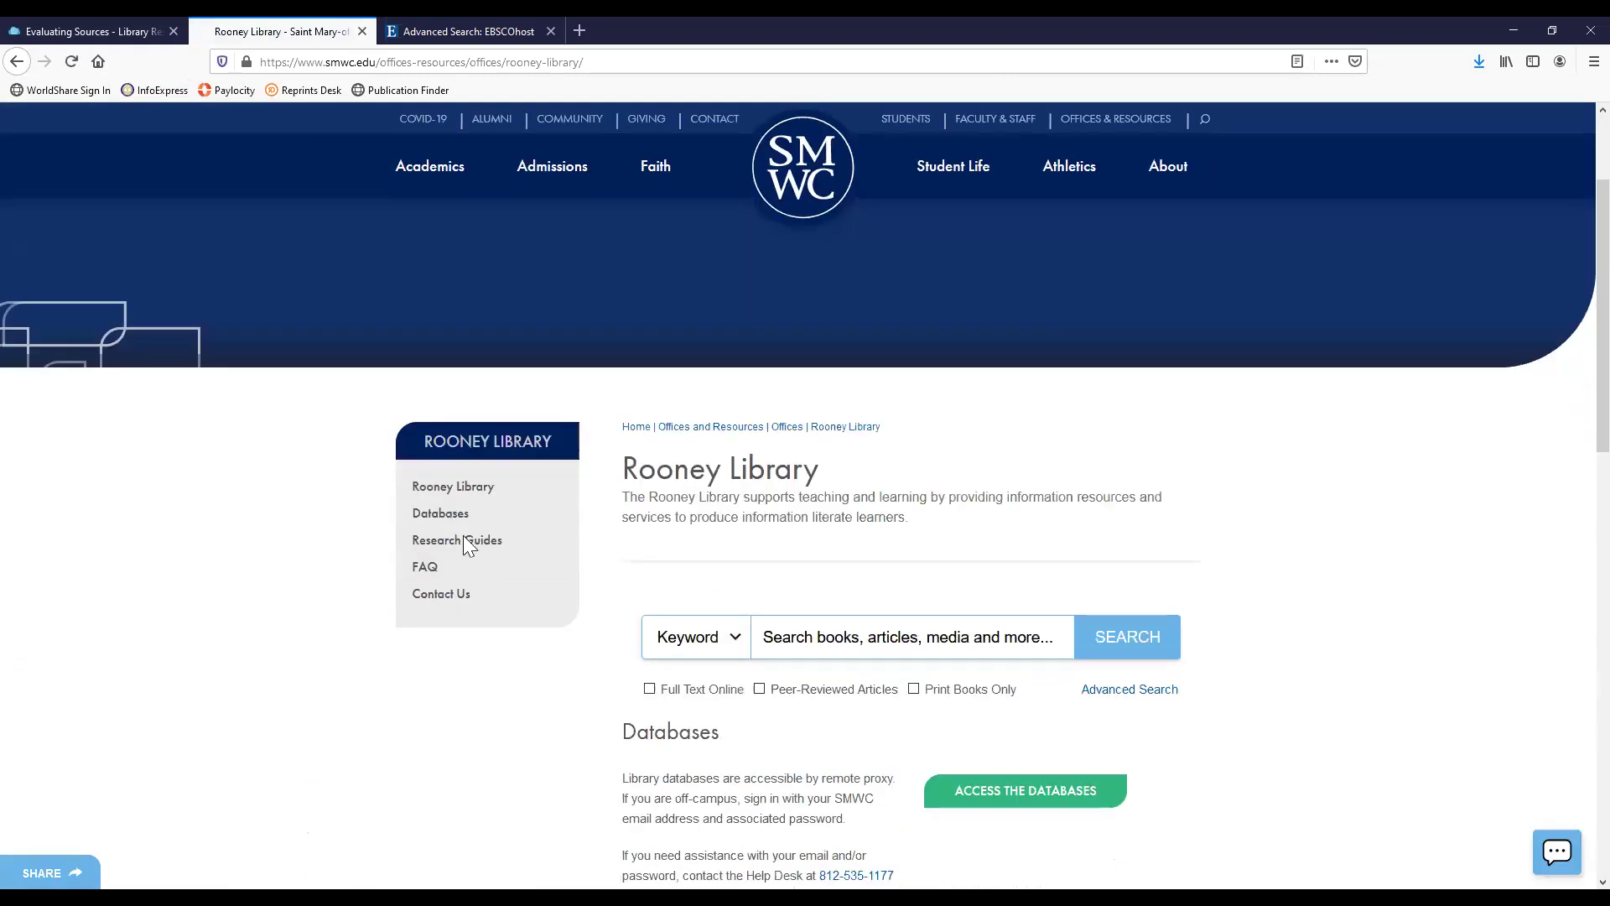
left_click(440, 514)
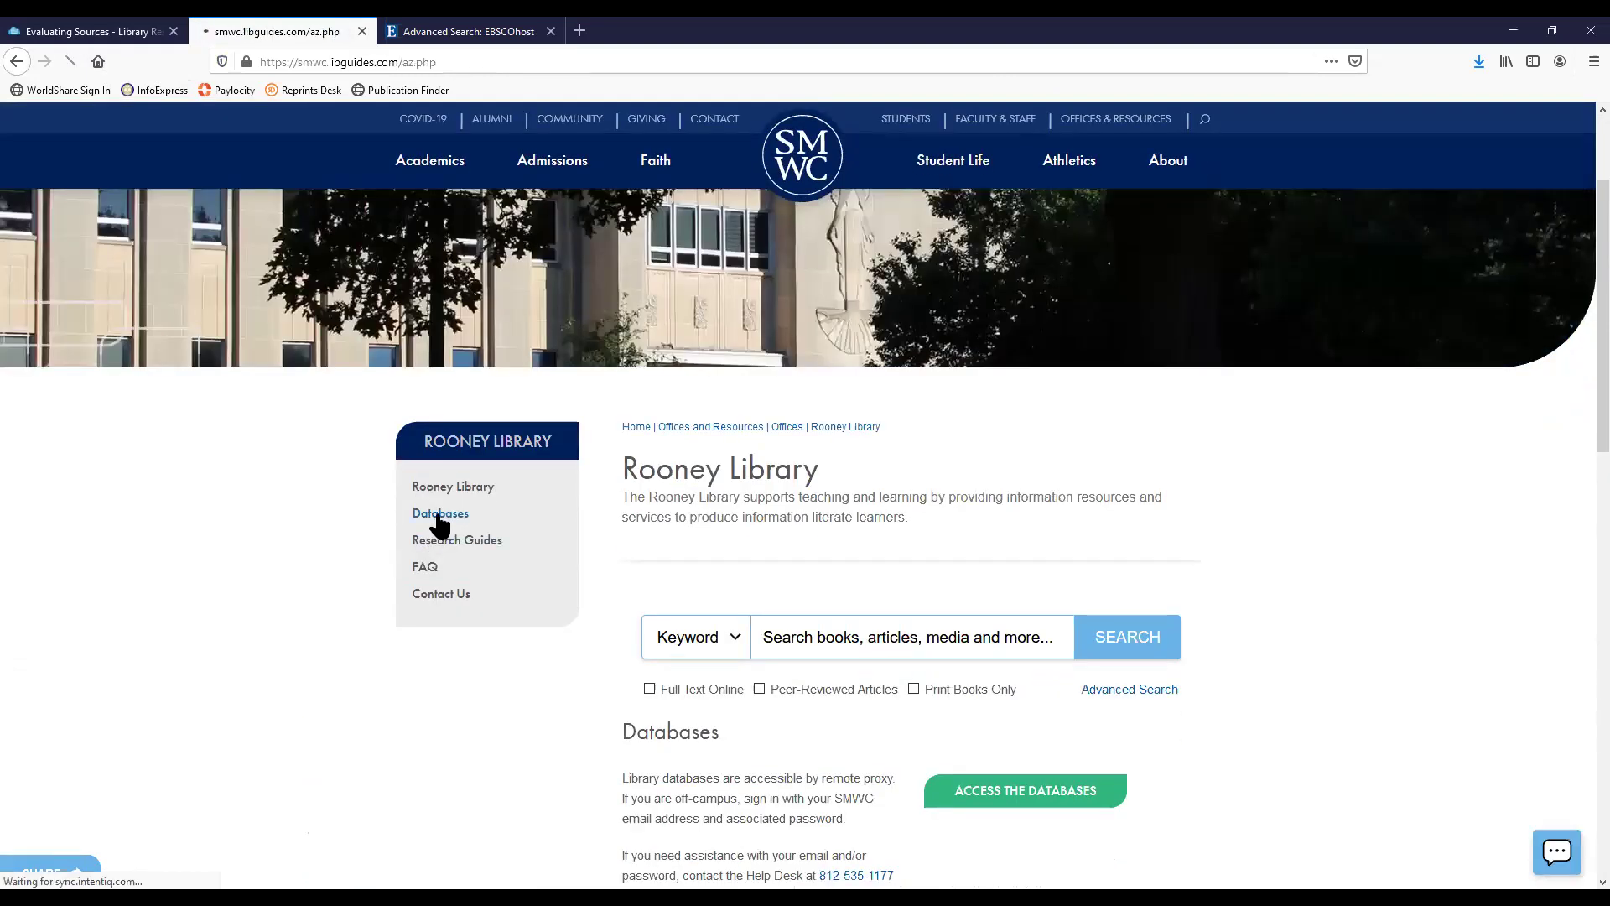
left_click(457, 390)
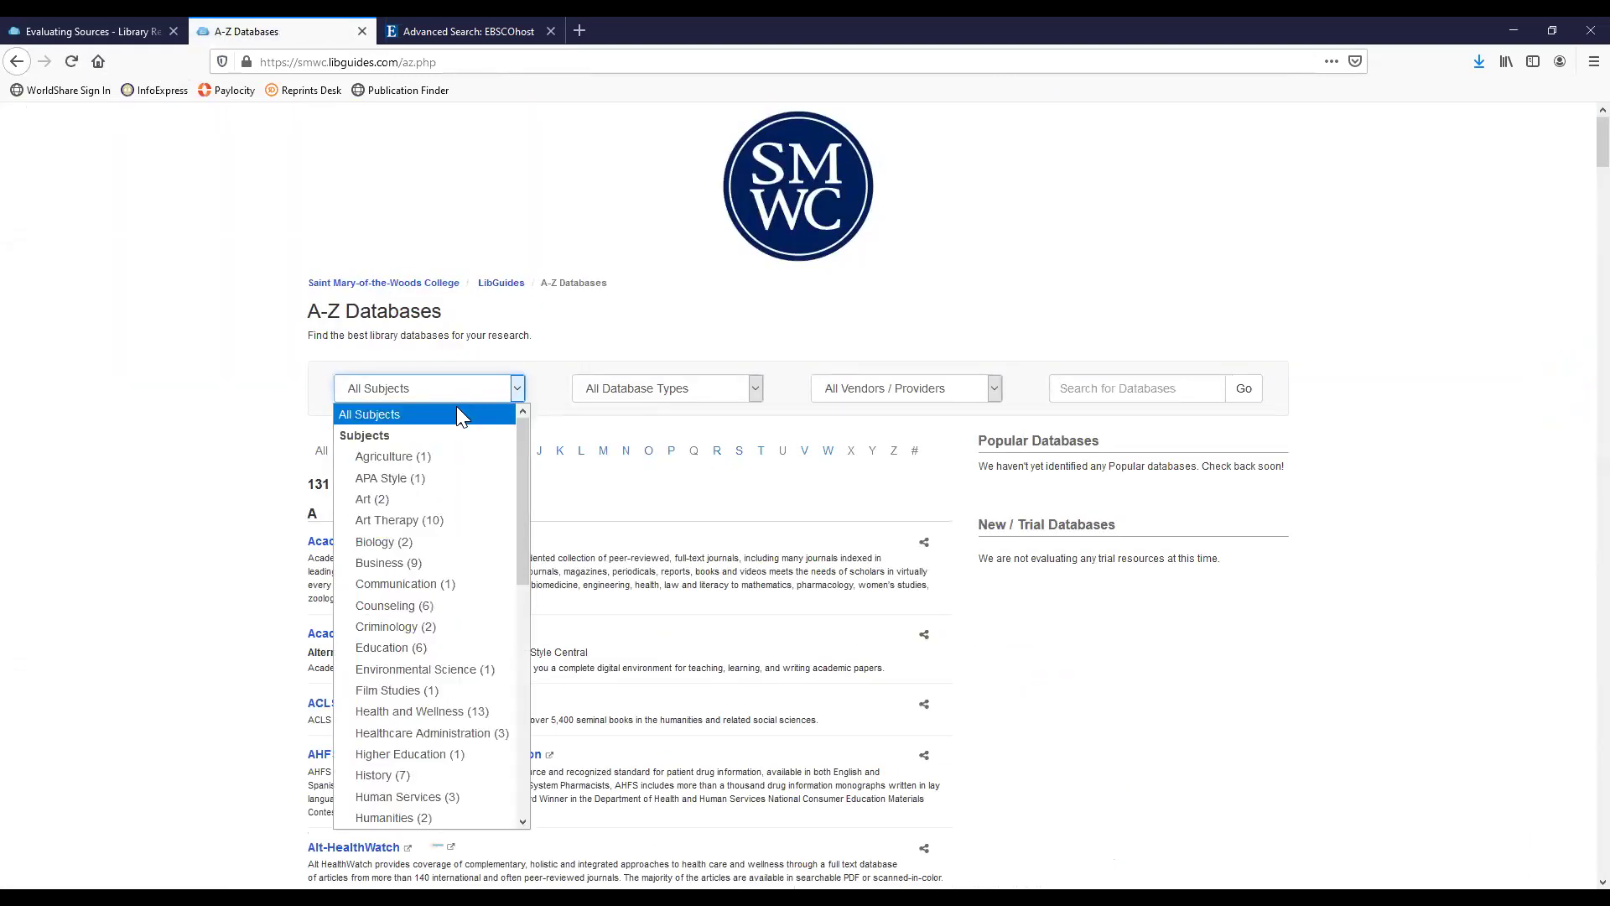
left_click(395, 562)
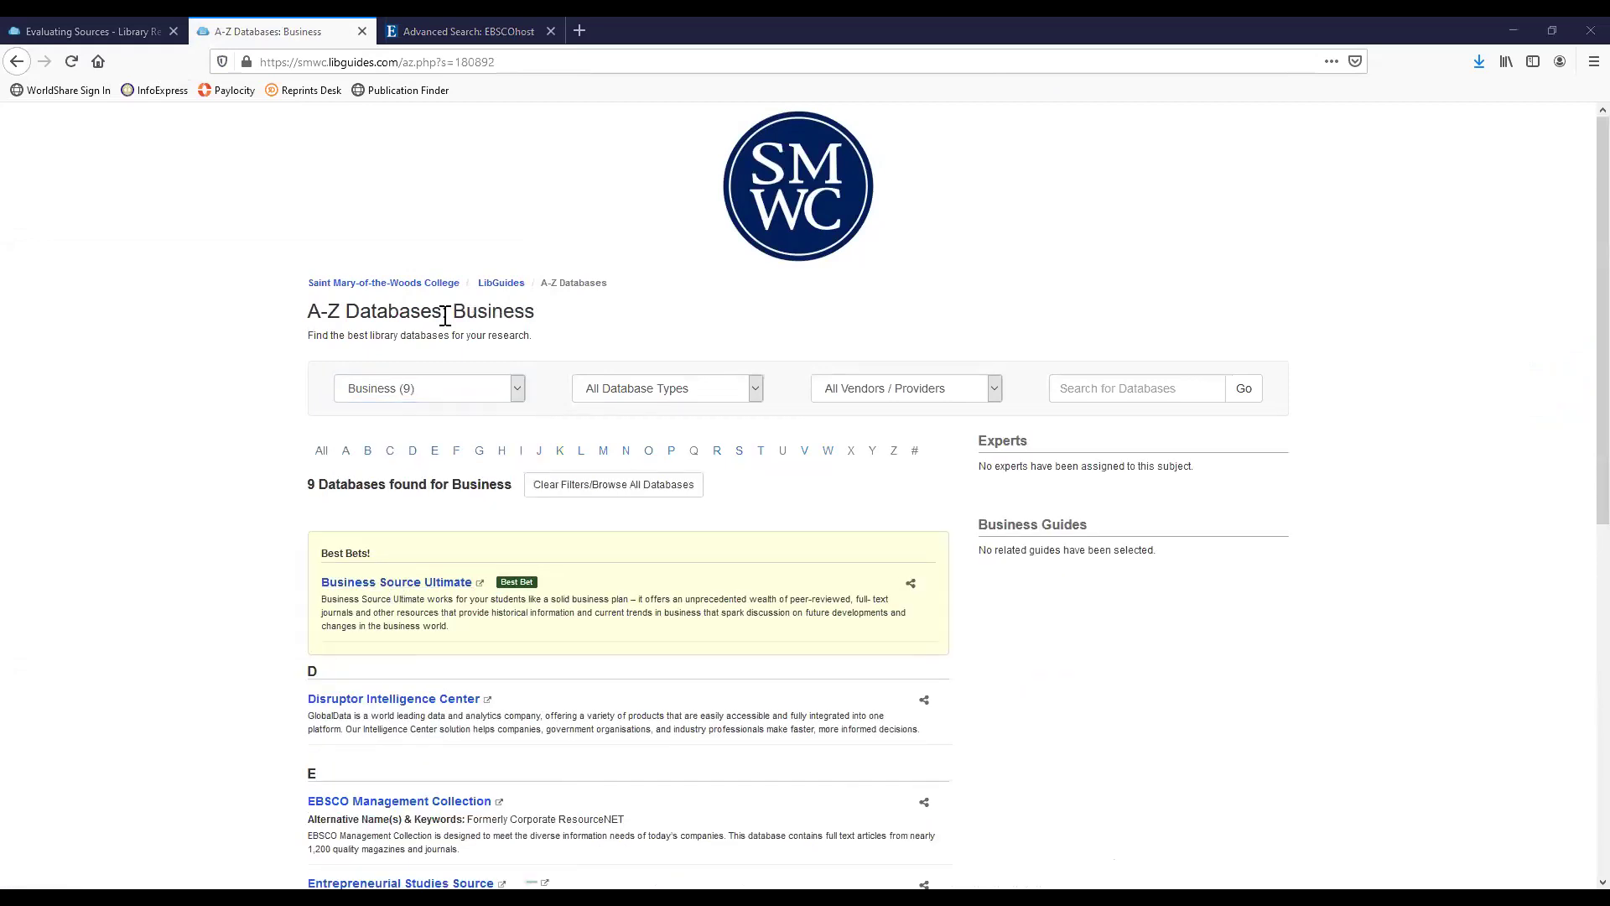
Go back to the EBSCOhost search, review the list of selectable databases and keep only Business Source Ultimate selected.
left_click(461, 31)
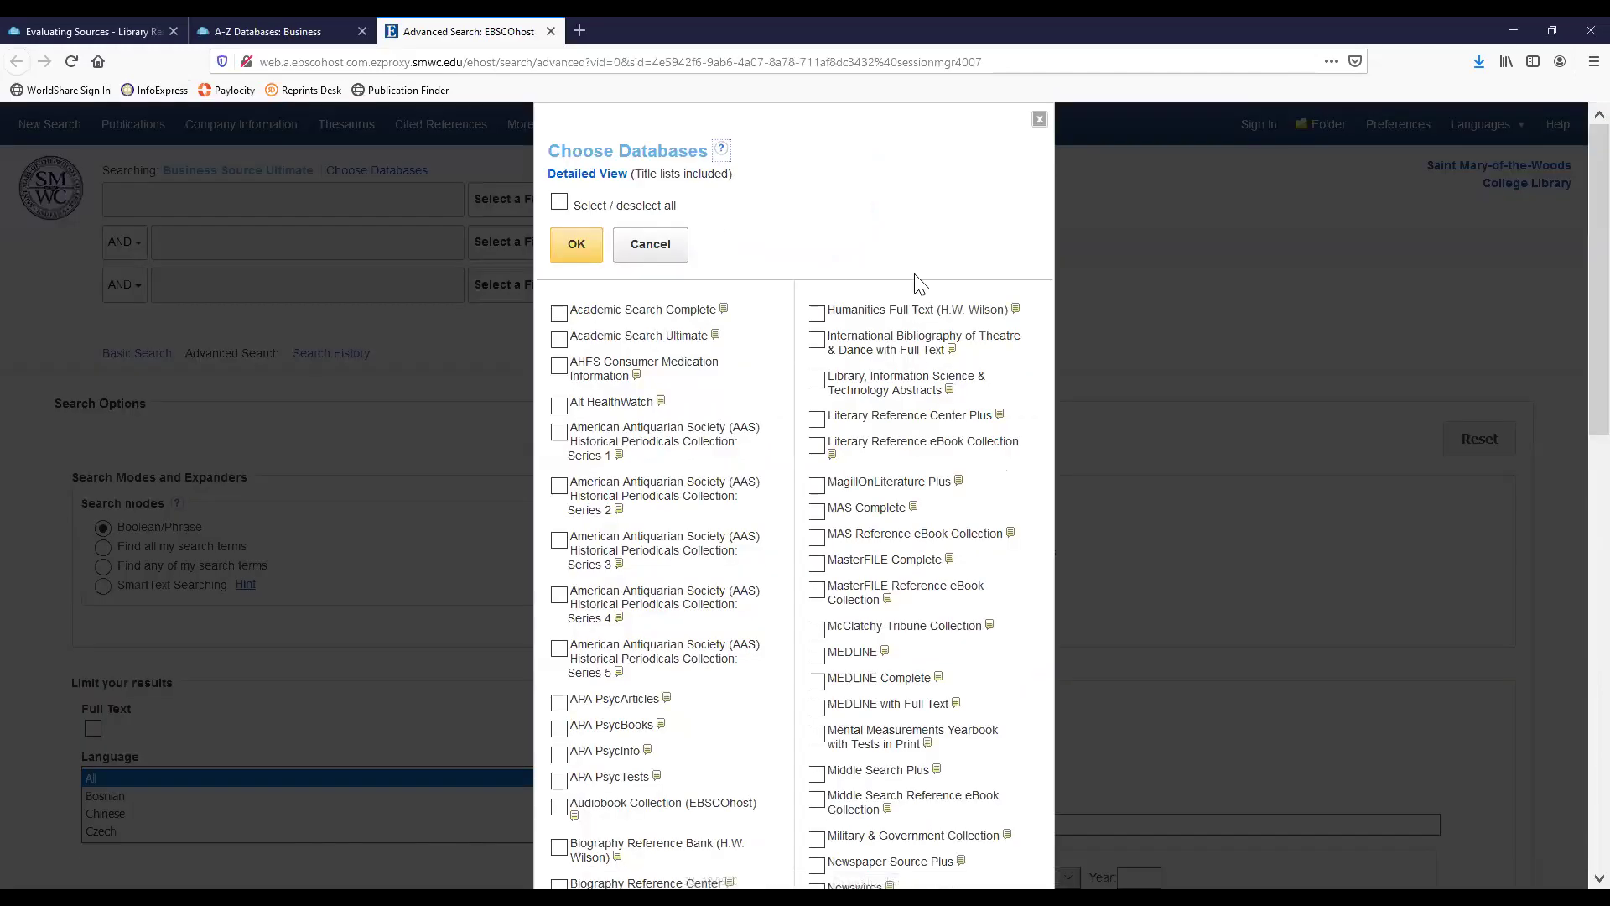
left_click(1039, 119)
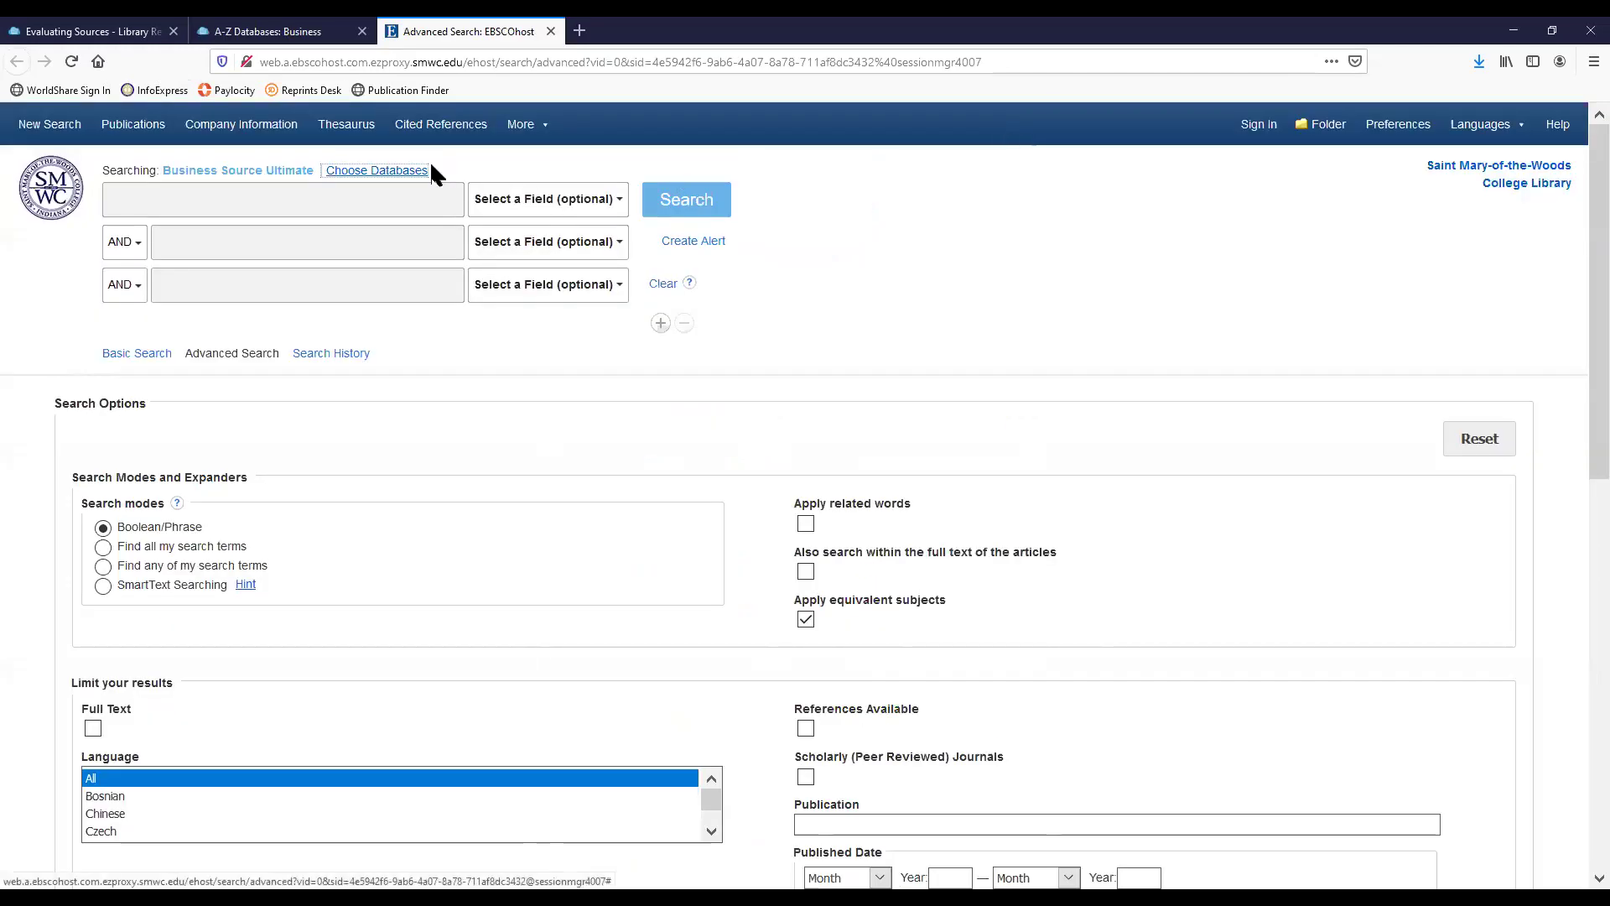
left_click(388, 169)
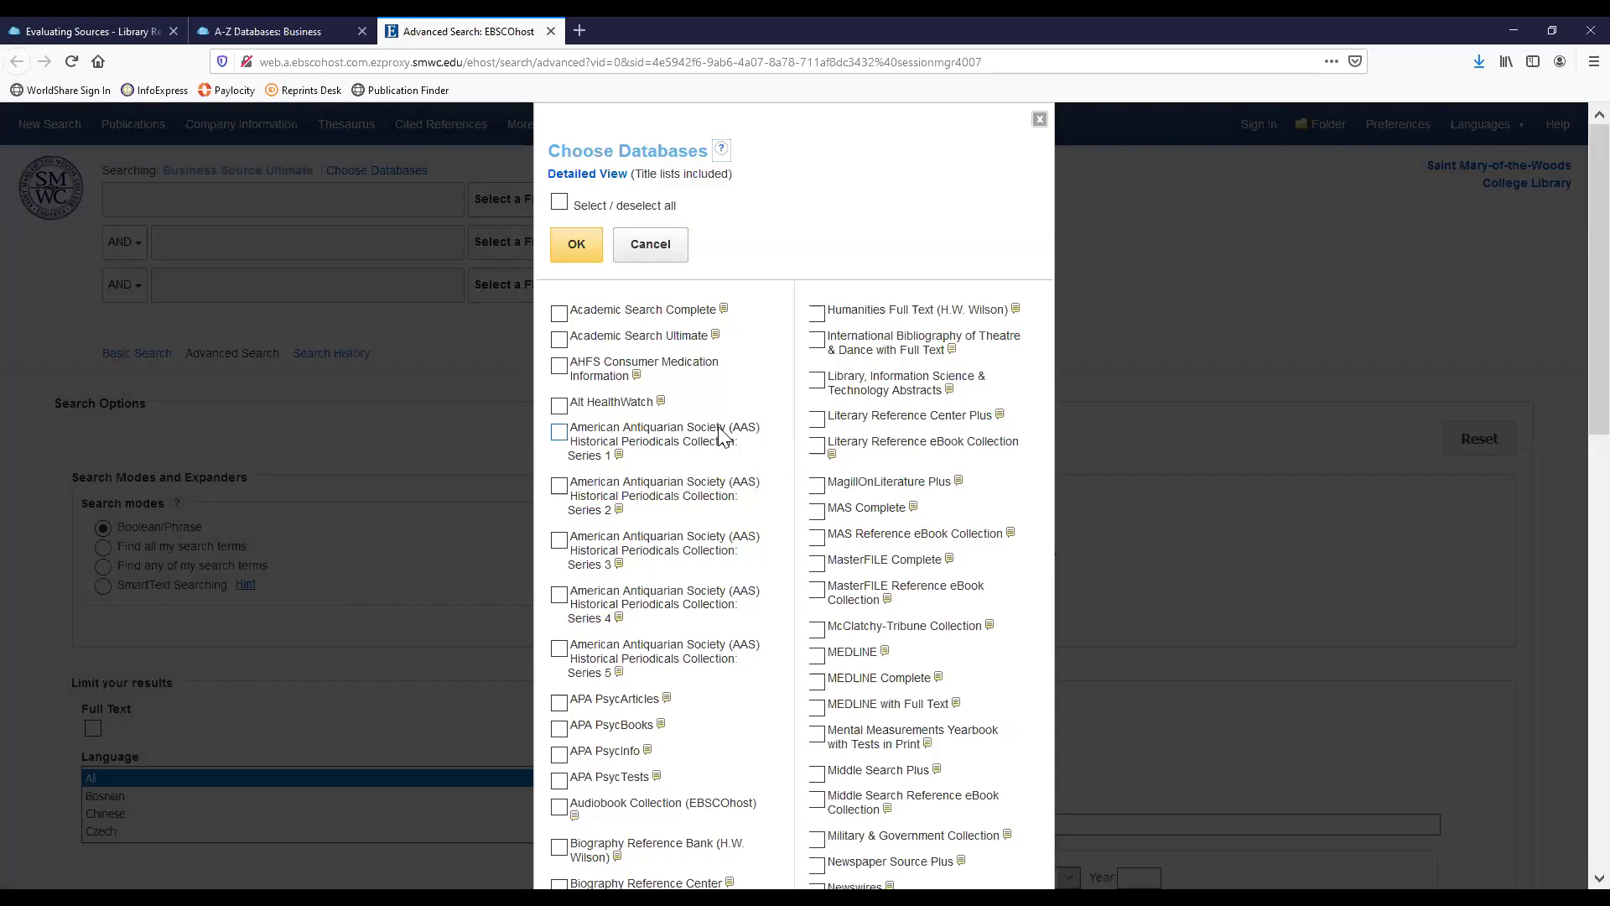
scroll(719, 470, "down", 3)
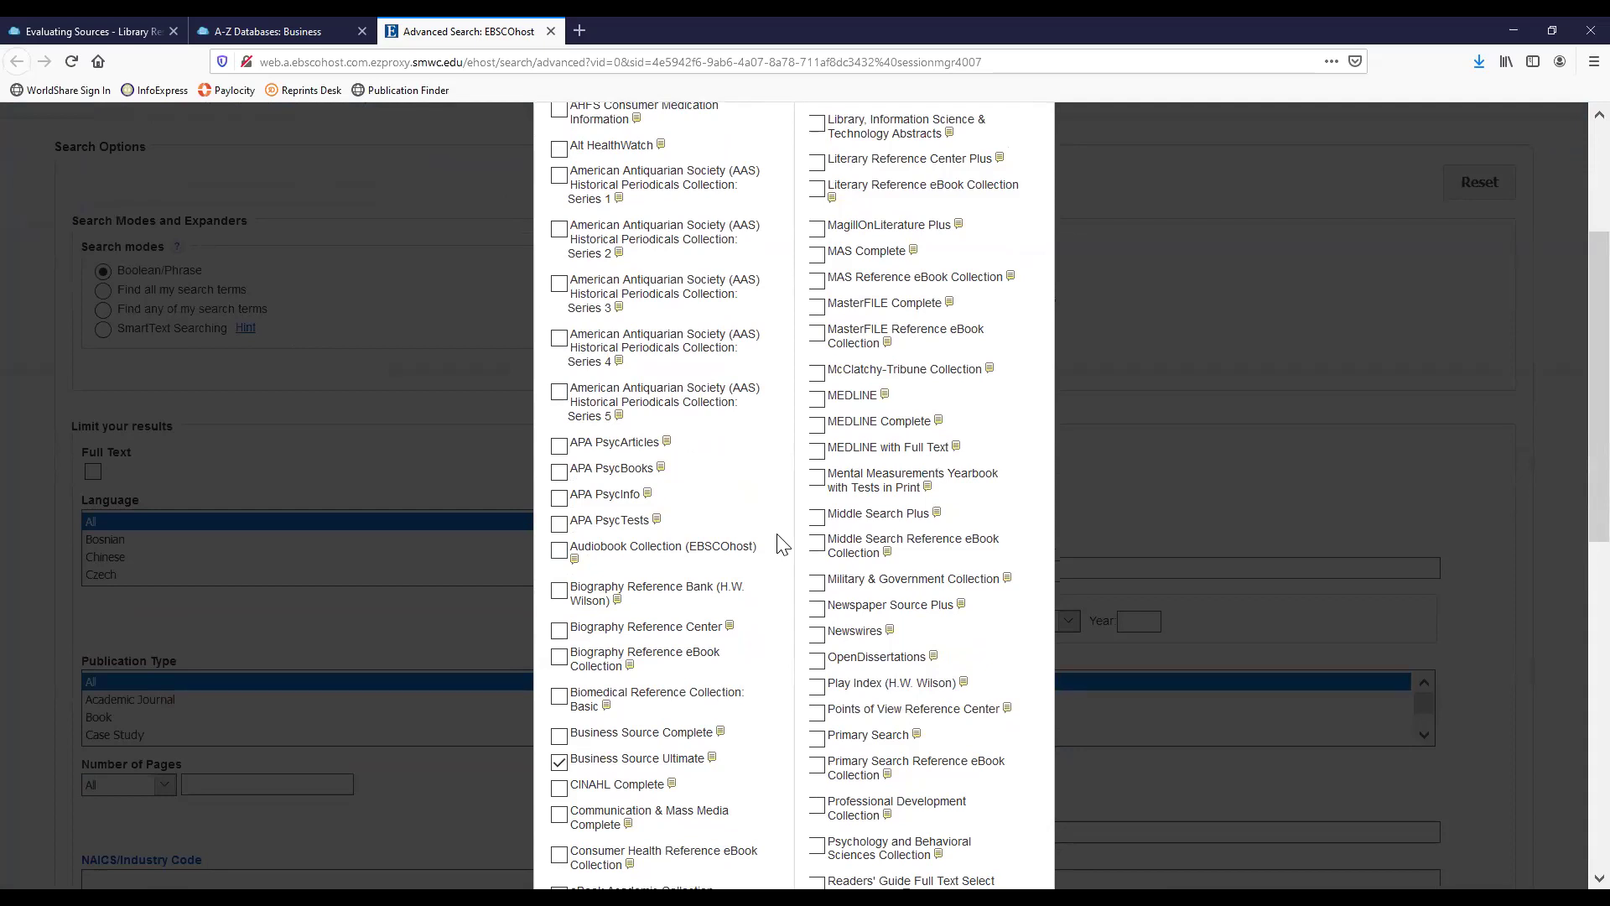
scroll(788, 587, "up", 3)
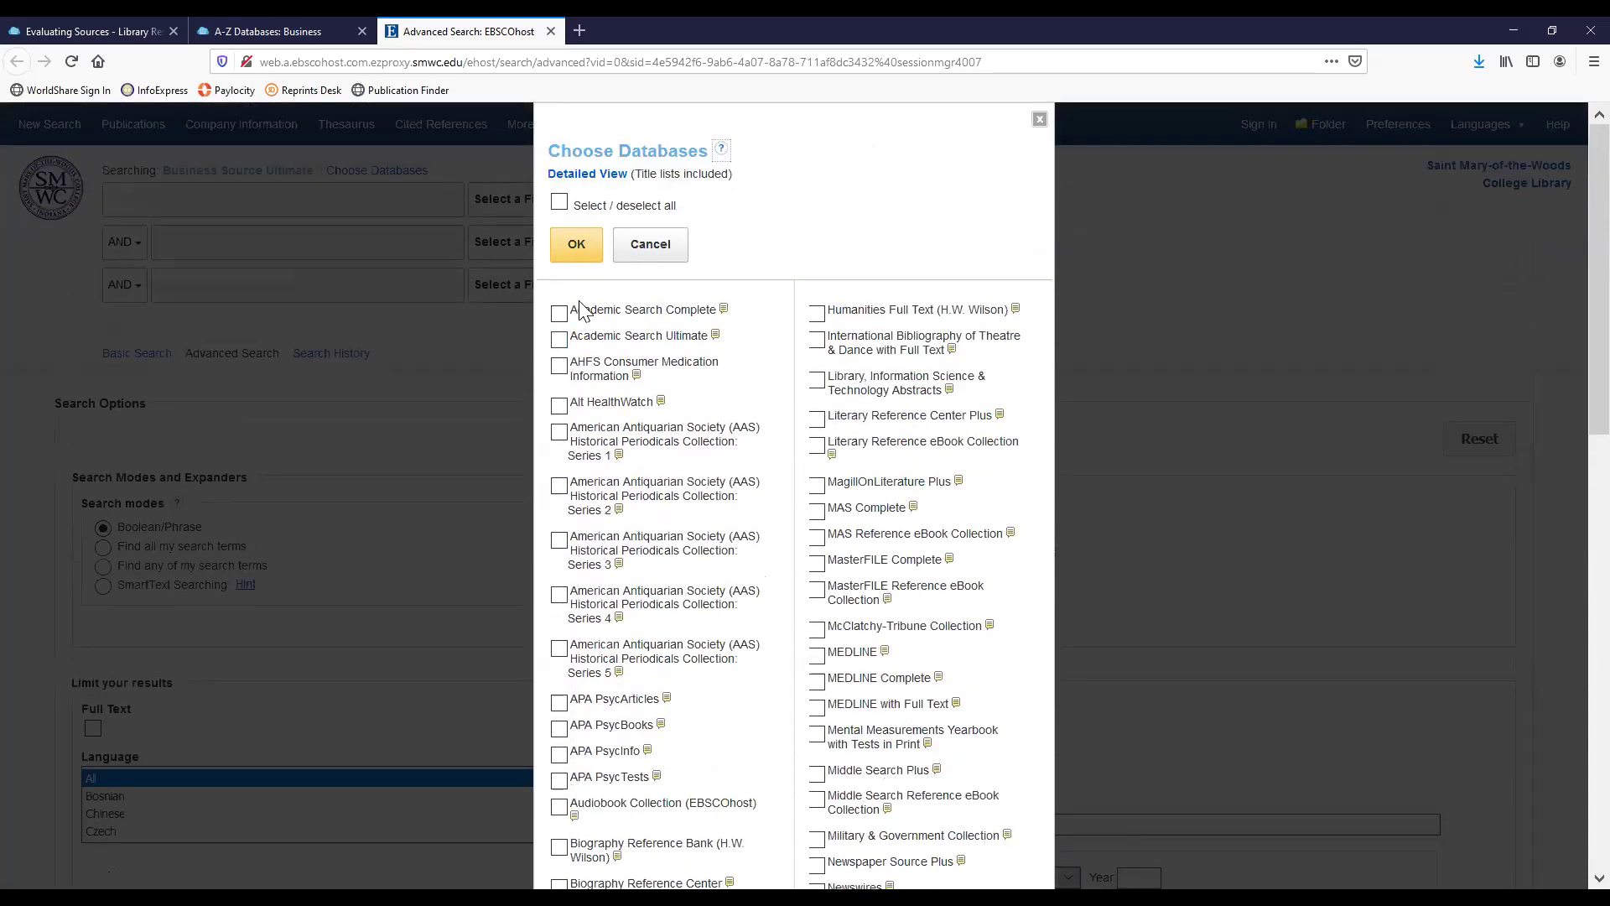
left_click(574, 249)
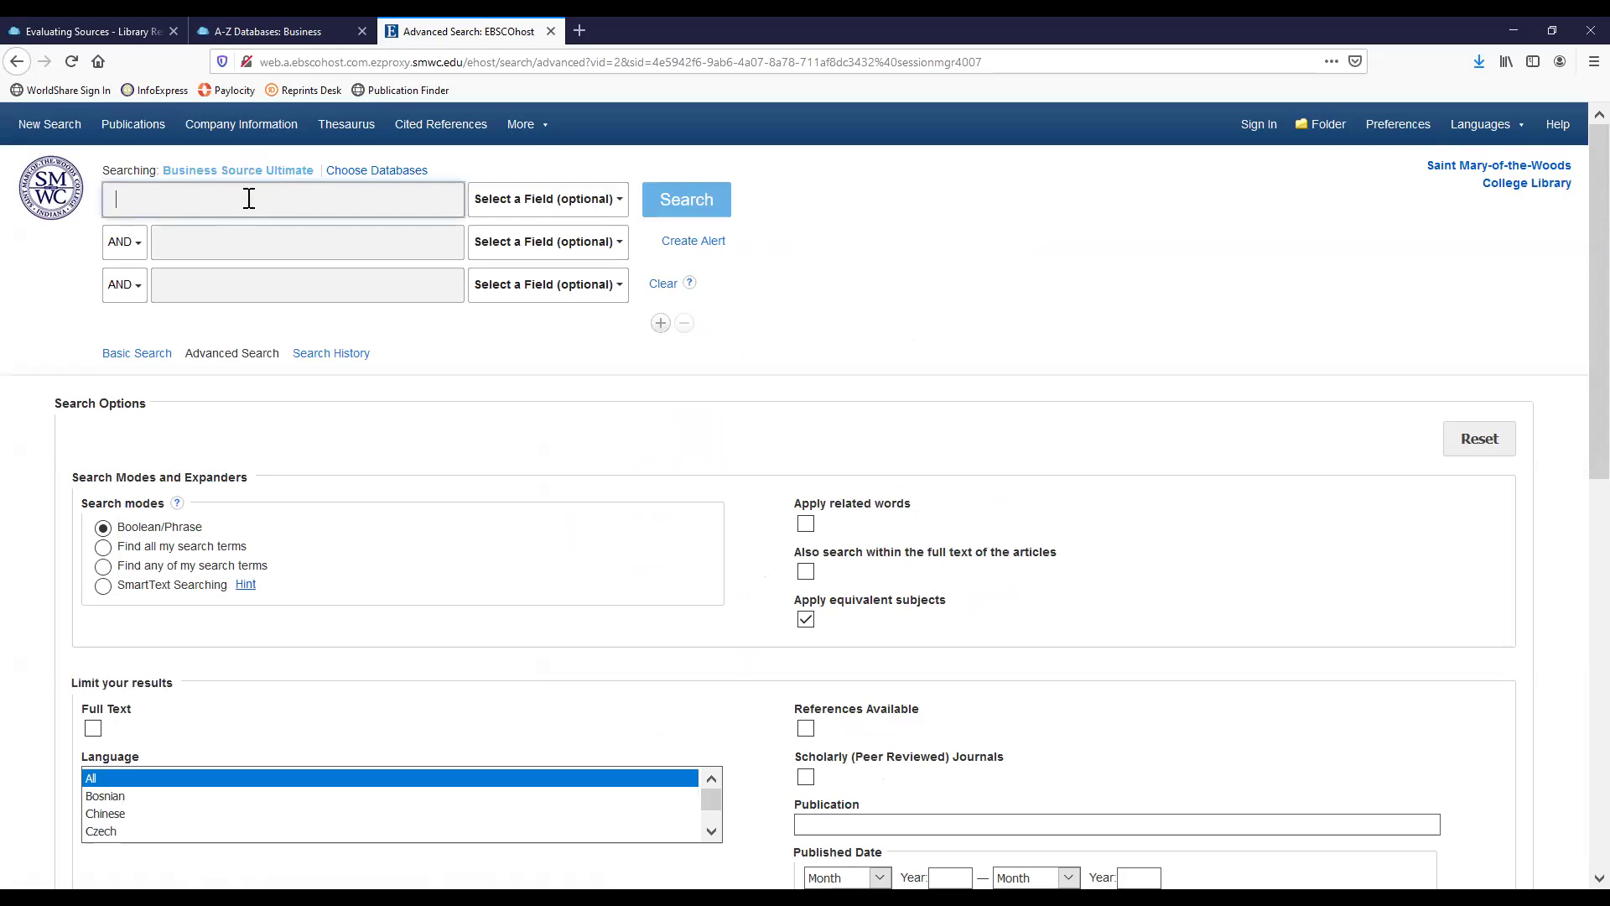
Search Business Source Ultimate for "women owned business".
type("women own")
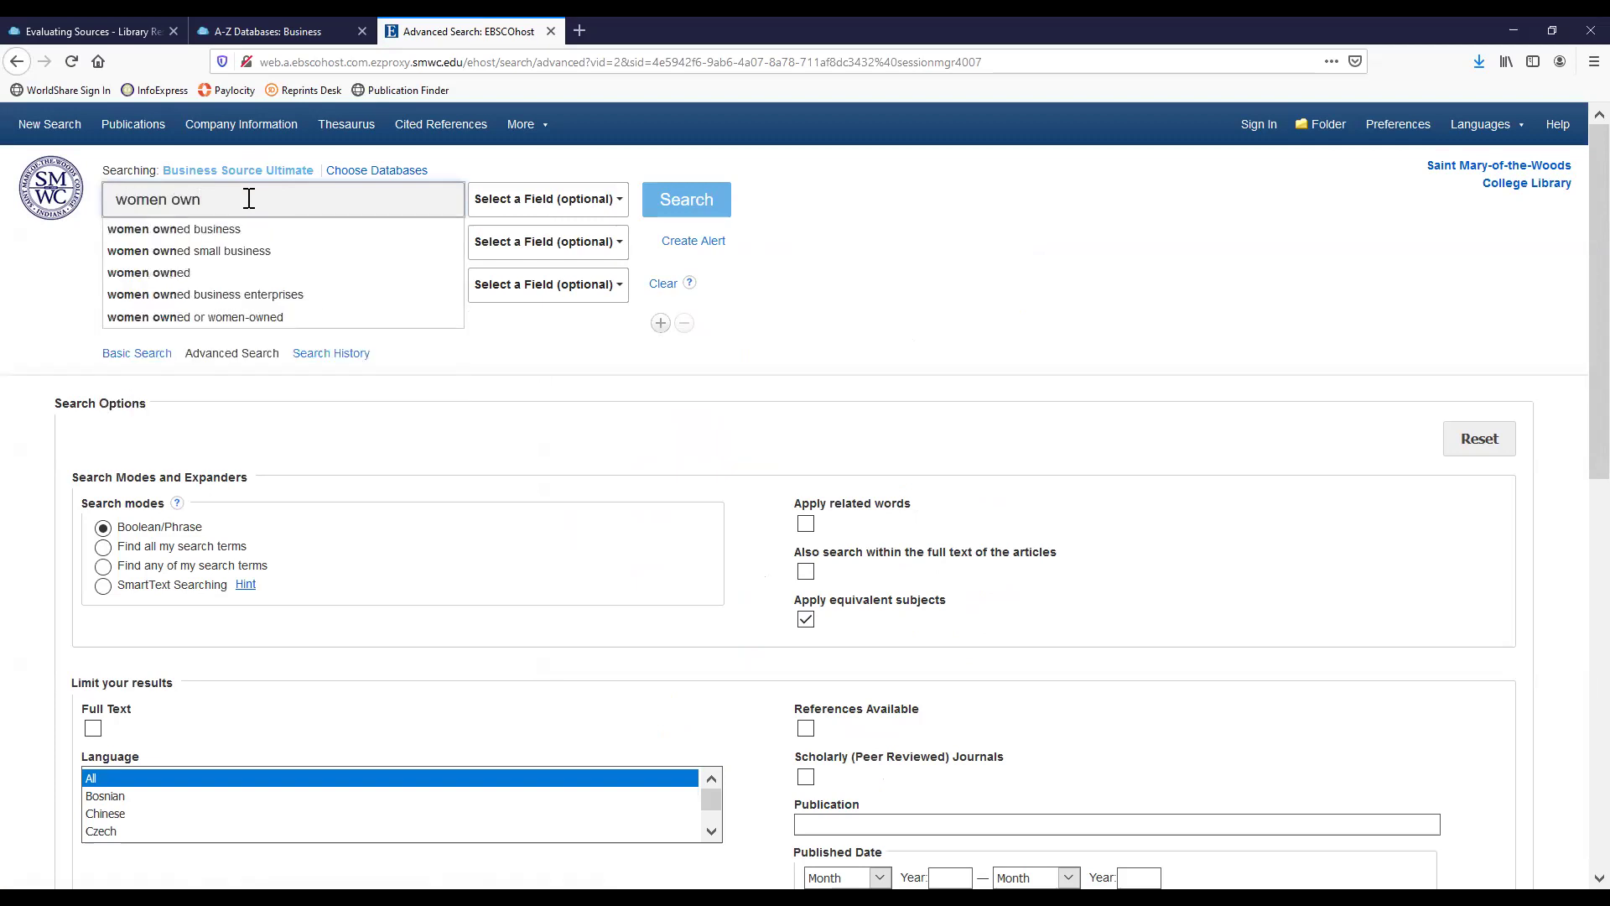
type("ed bus")
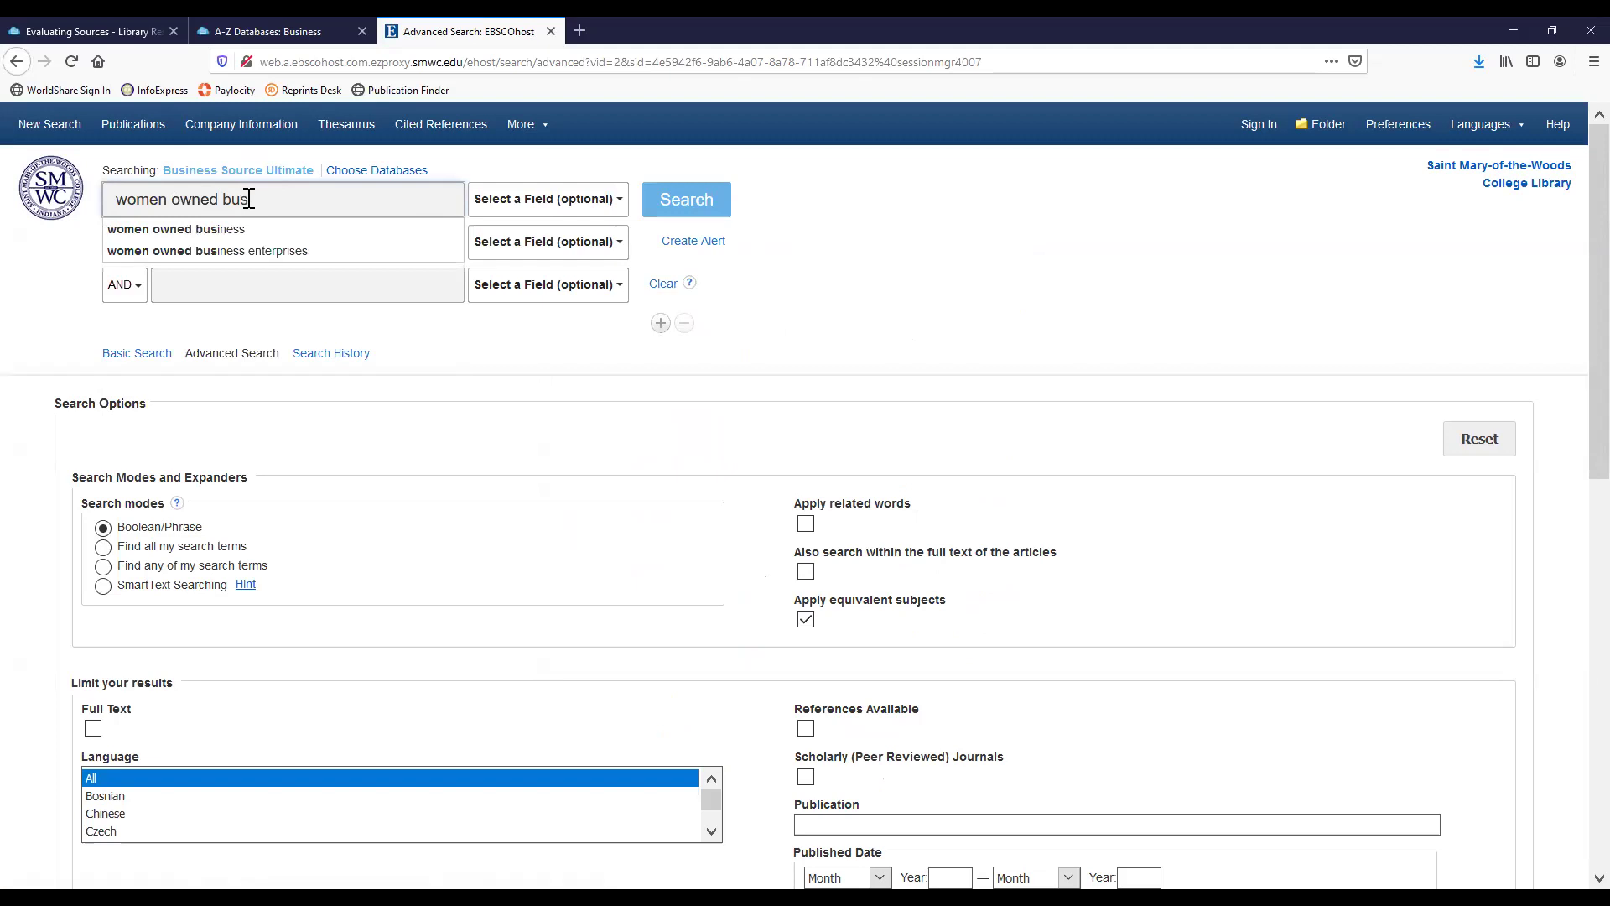
type("iness")
left_click(704, 205)
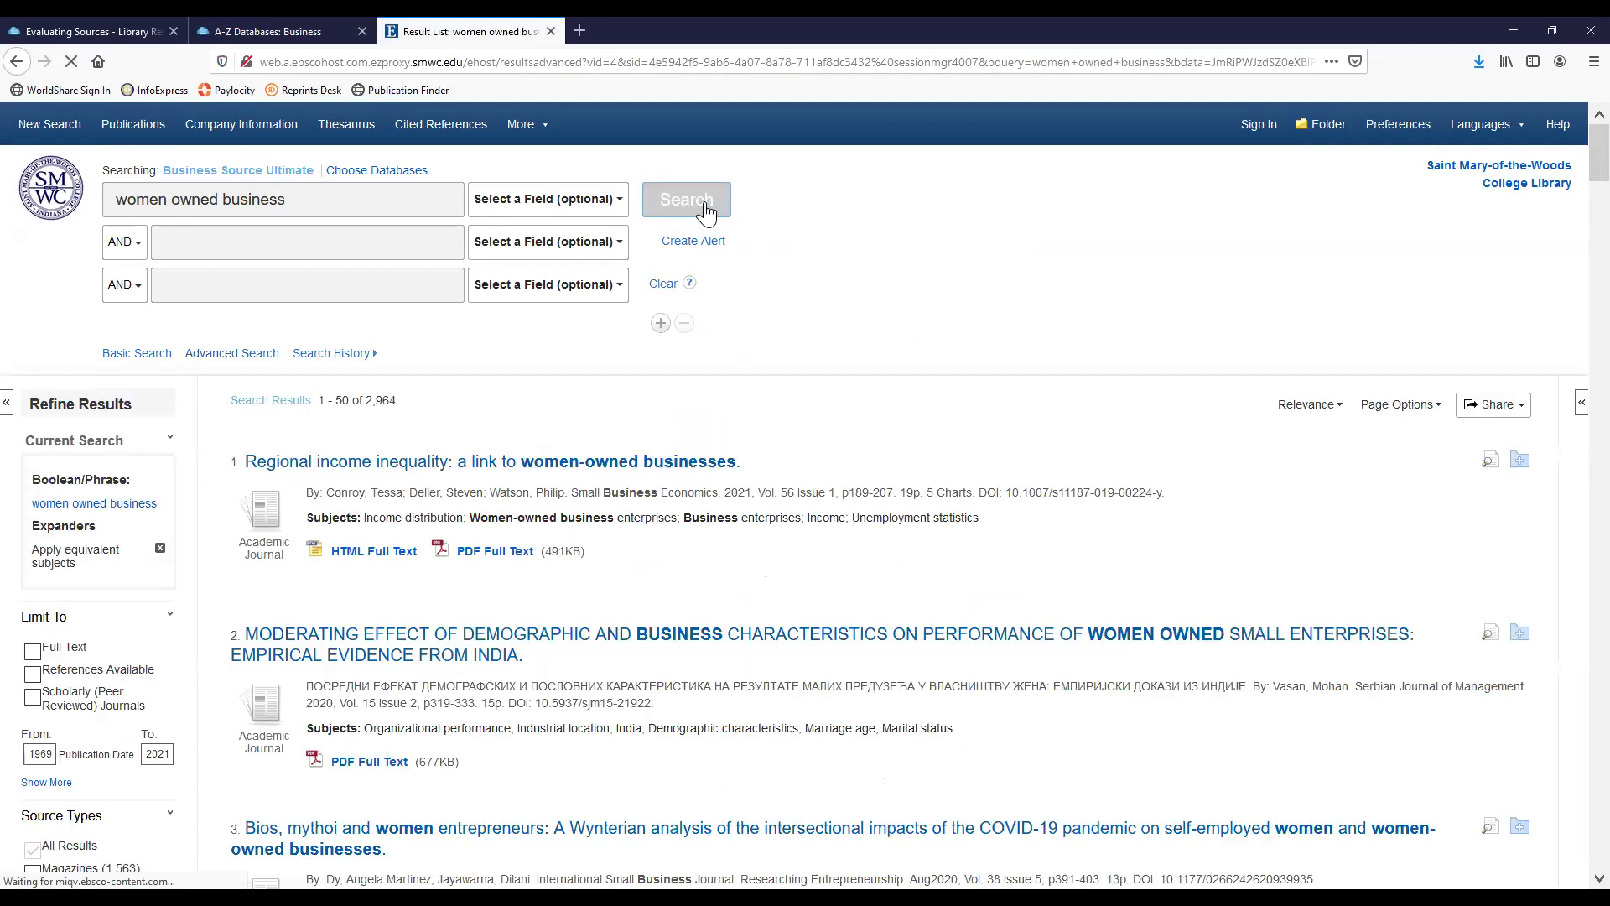
double_click(378, 401)
left_click(492, 412)
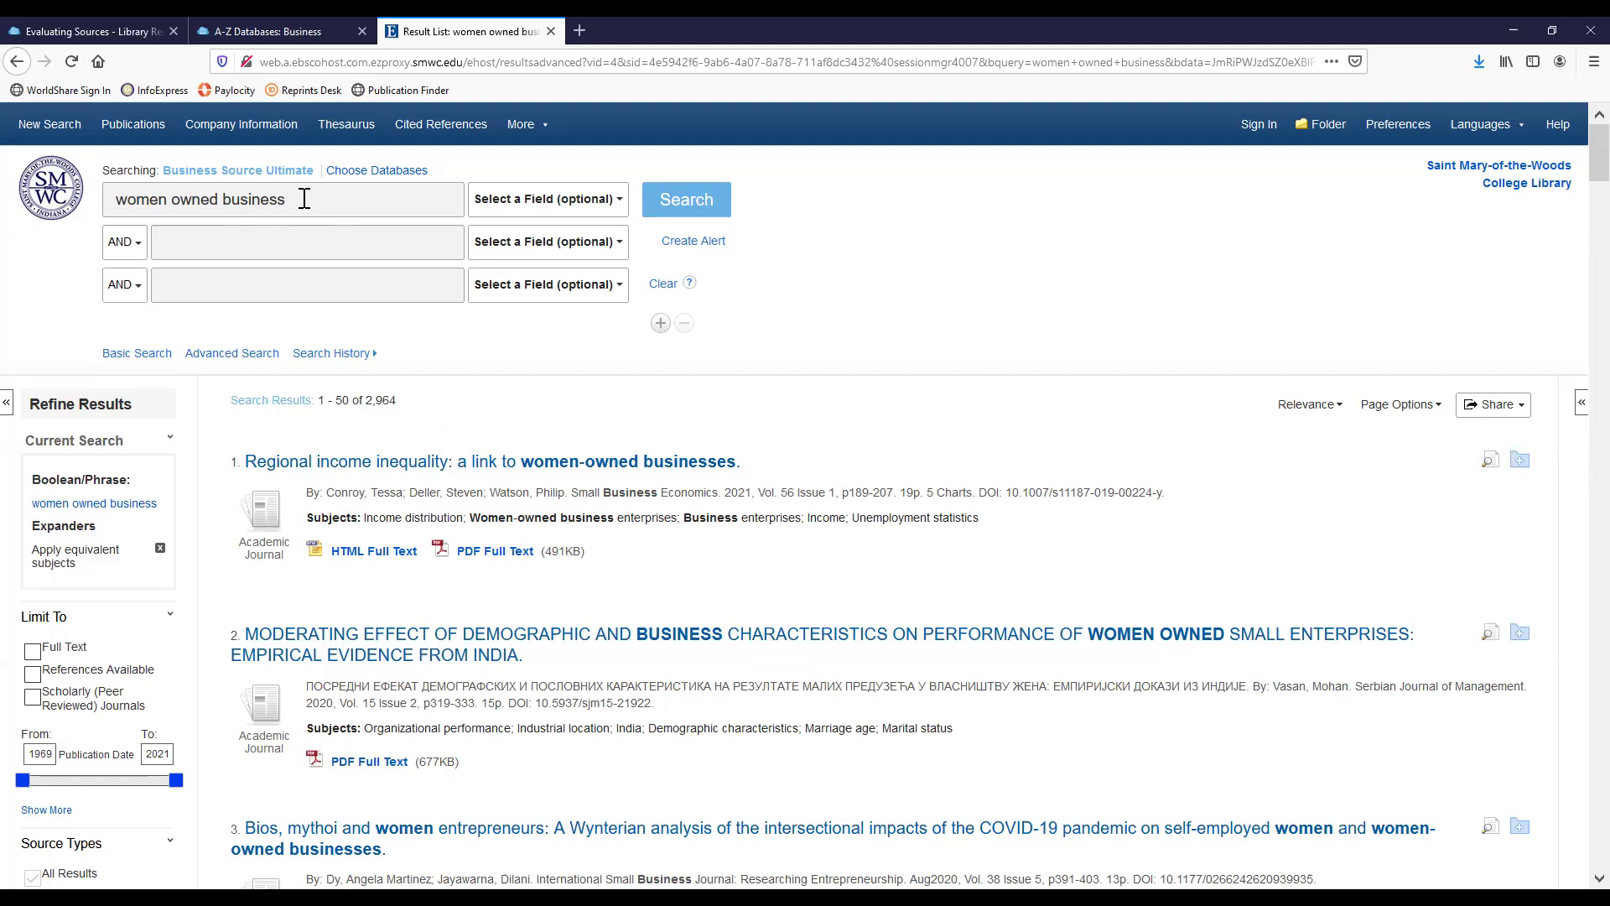
Open the article record "Regional income inequality: a link to women-owned businesses" and examine its subject terms.
left_click(514, 466)
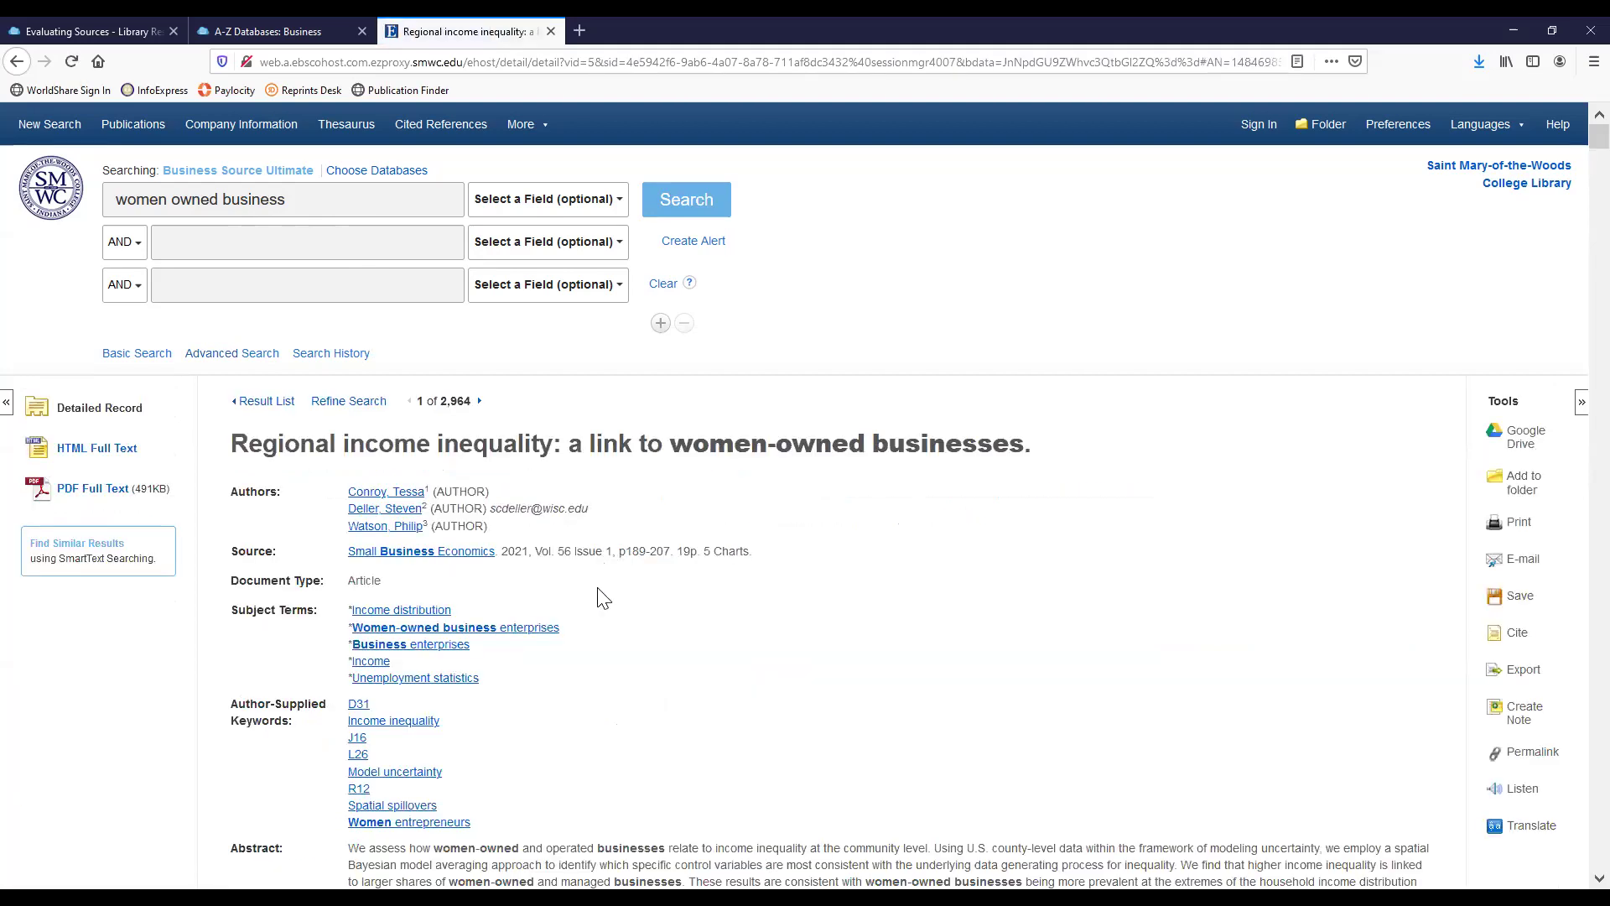
left_click_drag(234, 616, 323, 616)
left_click(671, 625)
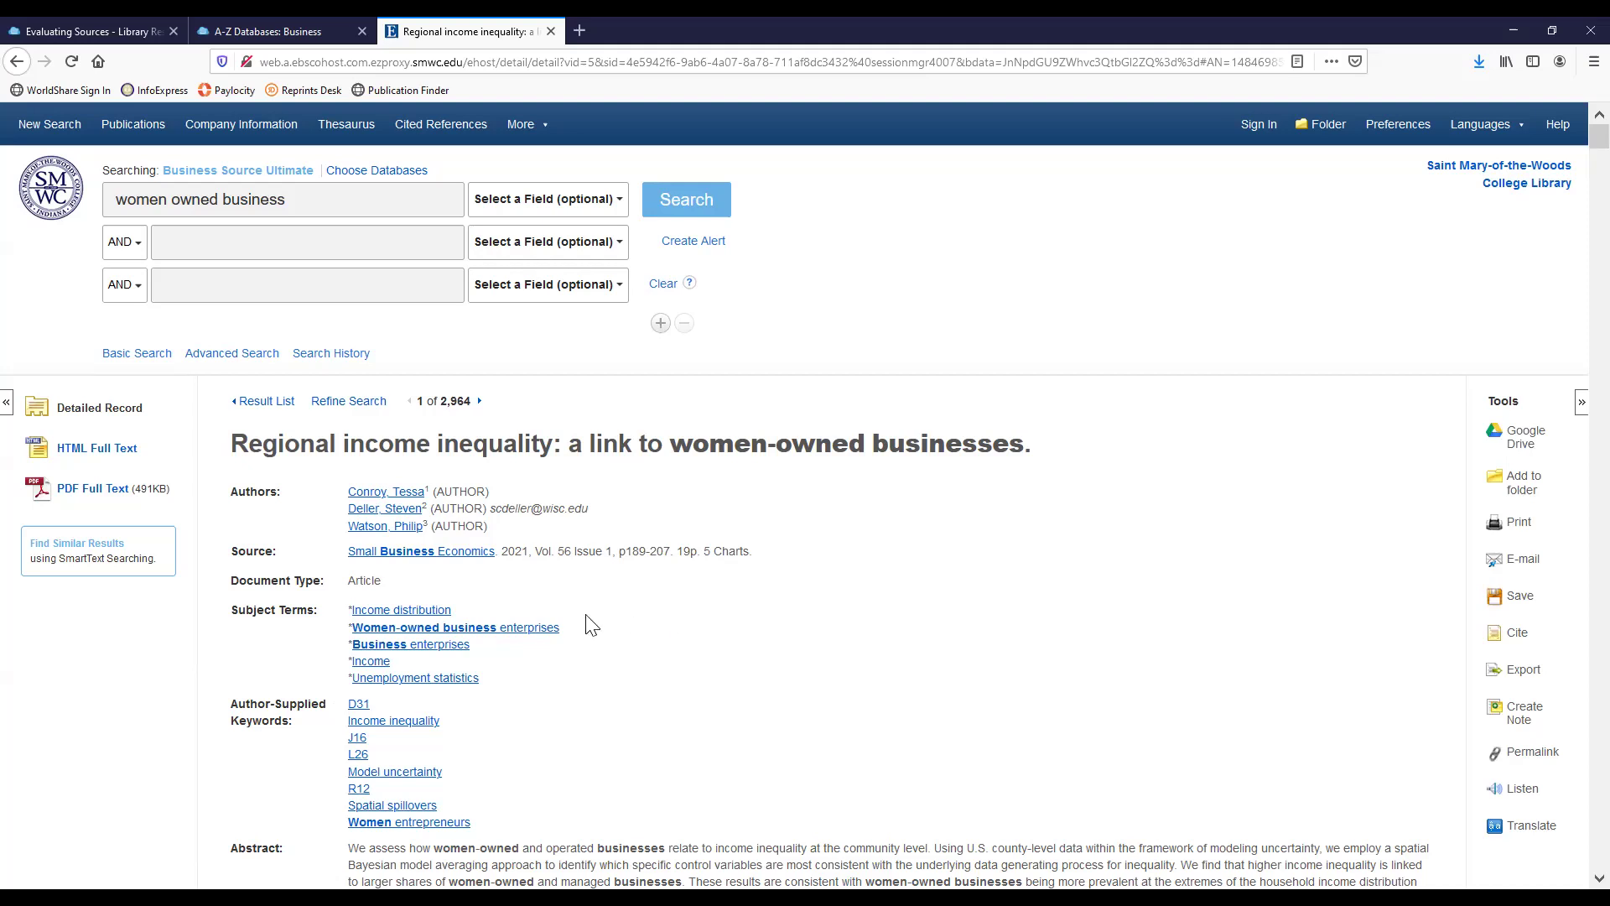
Run a new search from the article's subject term "Women-owned business enterprises" and check the number of results.
left_click(540, 638)
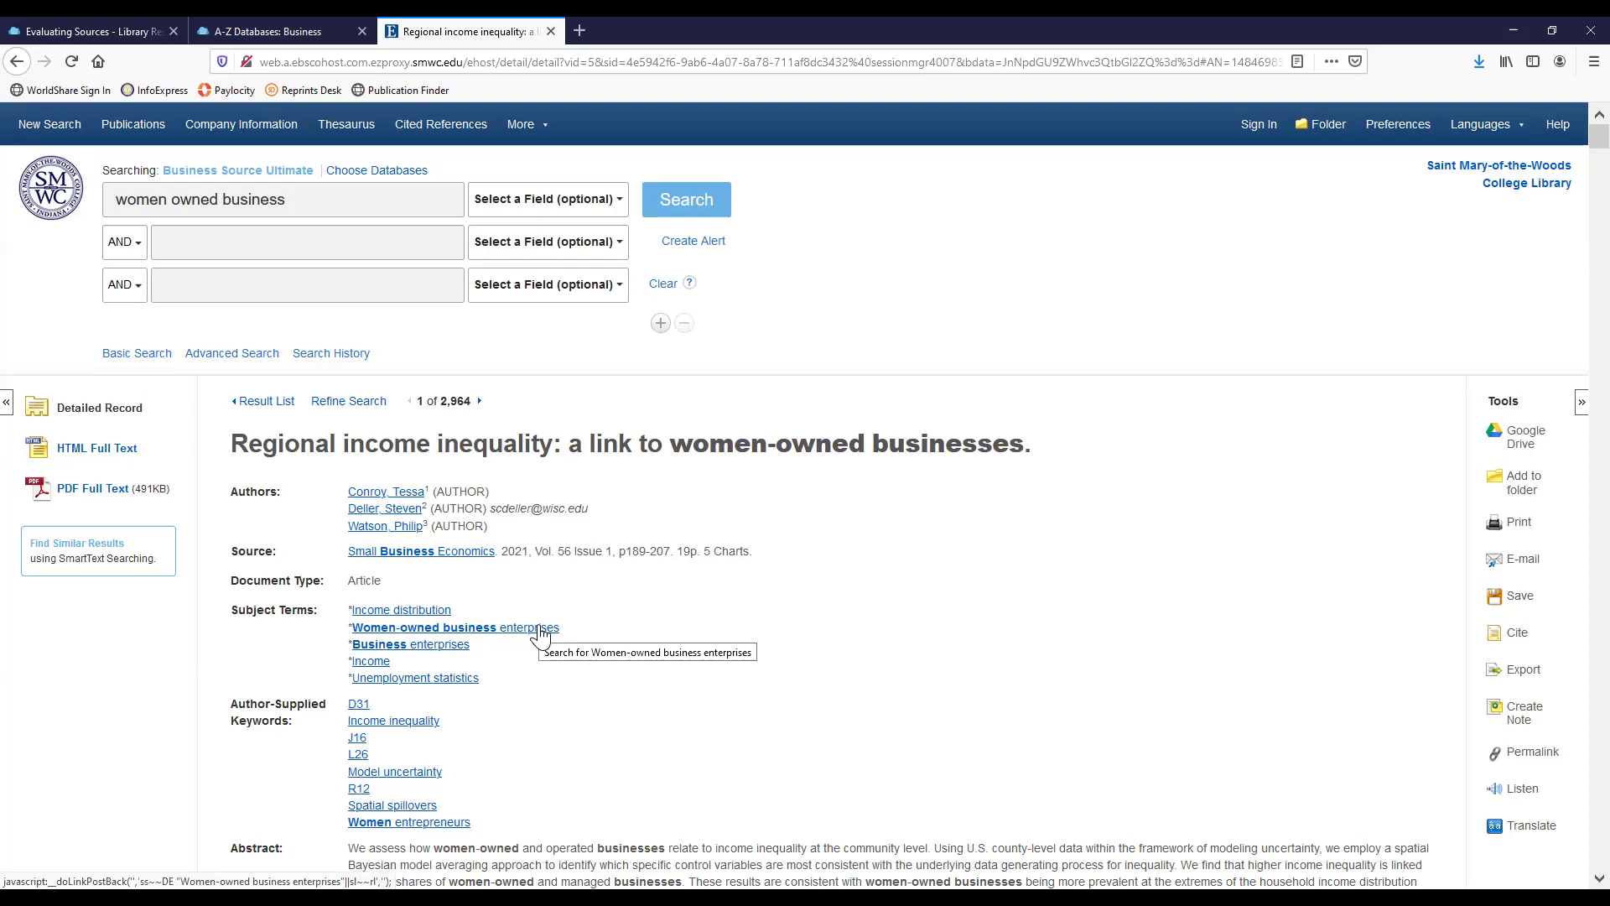
left_click(539, 630)
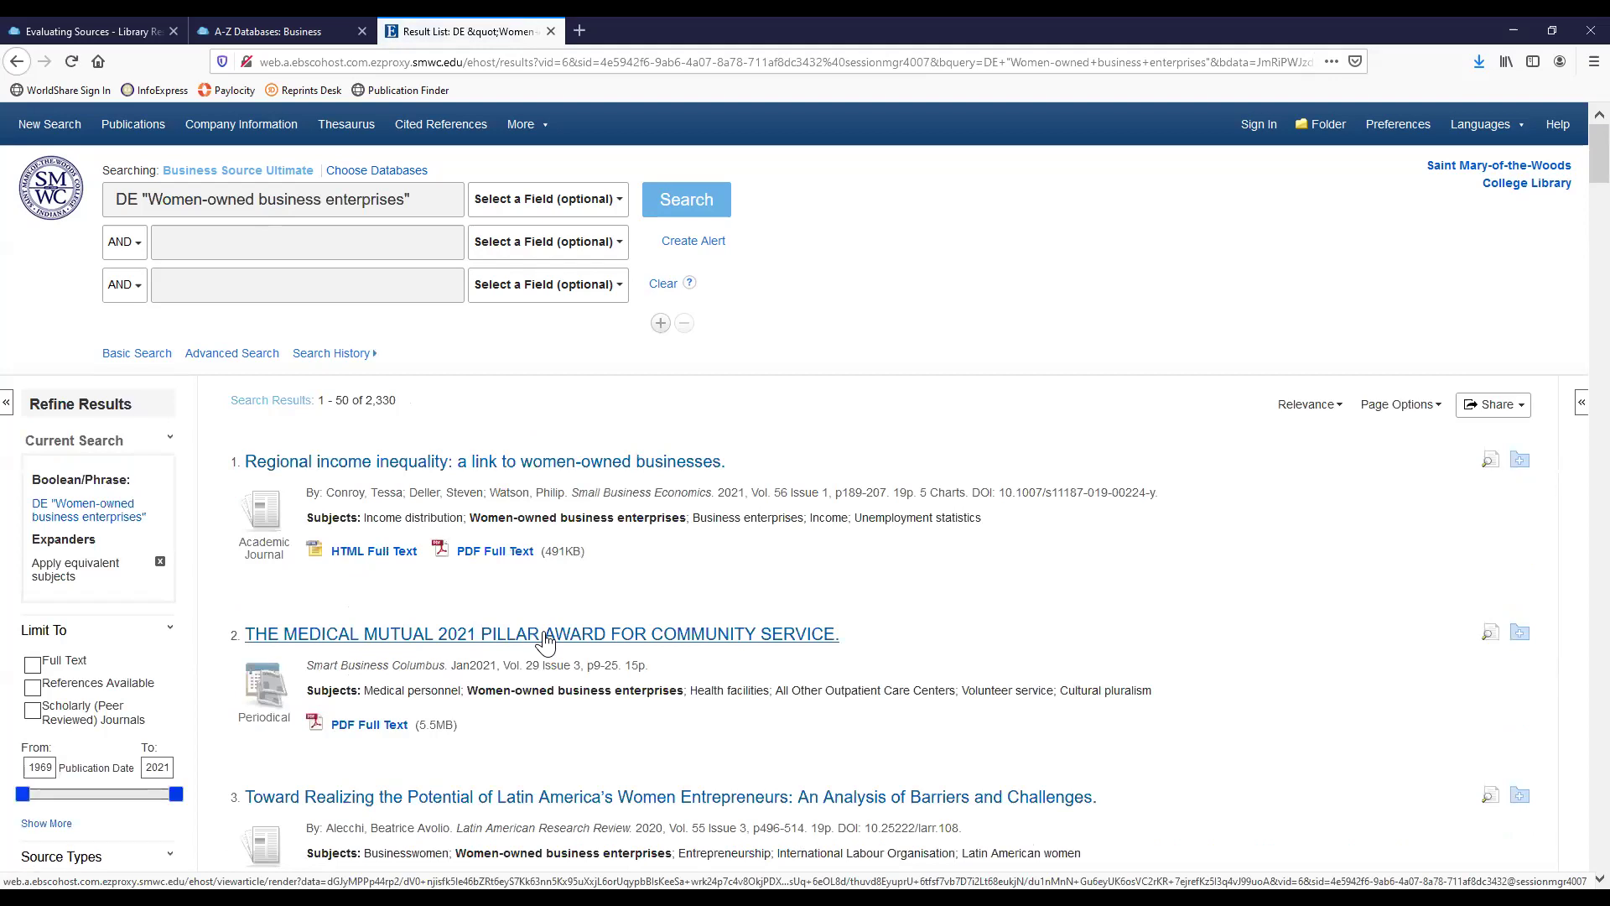
left_click_drag(399, 402, 378, 403)
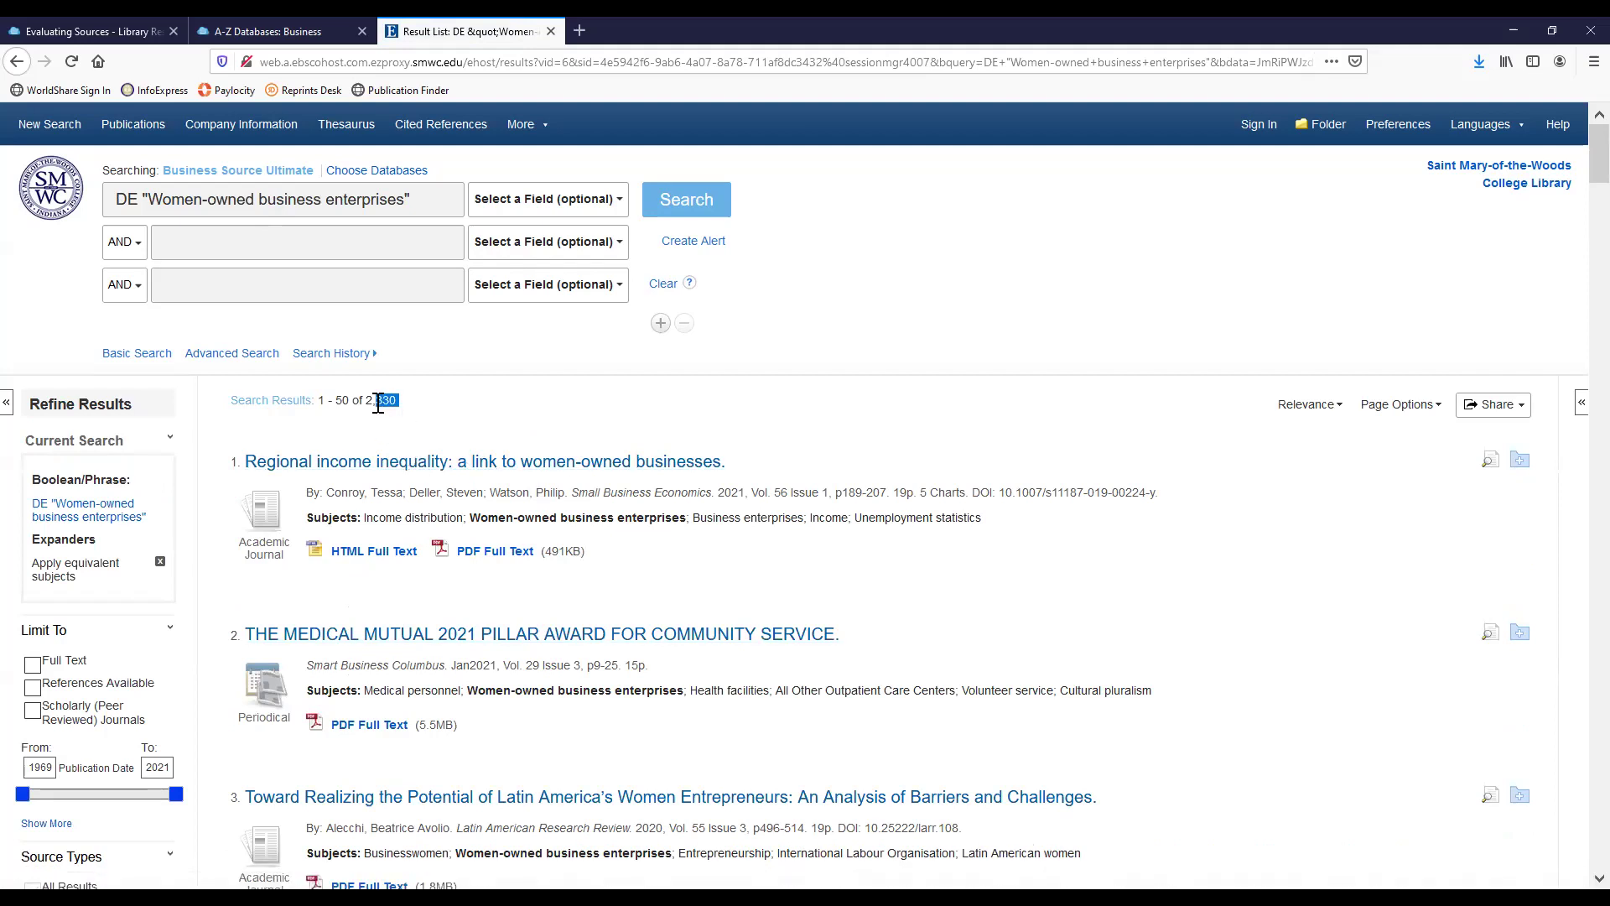
left_click(537, 409)
Limit the results to publication dates from 2017 onward.
scroll(546, 403, "down", 2)
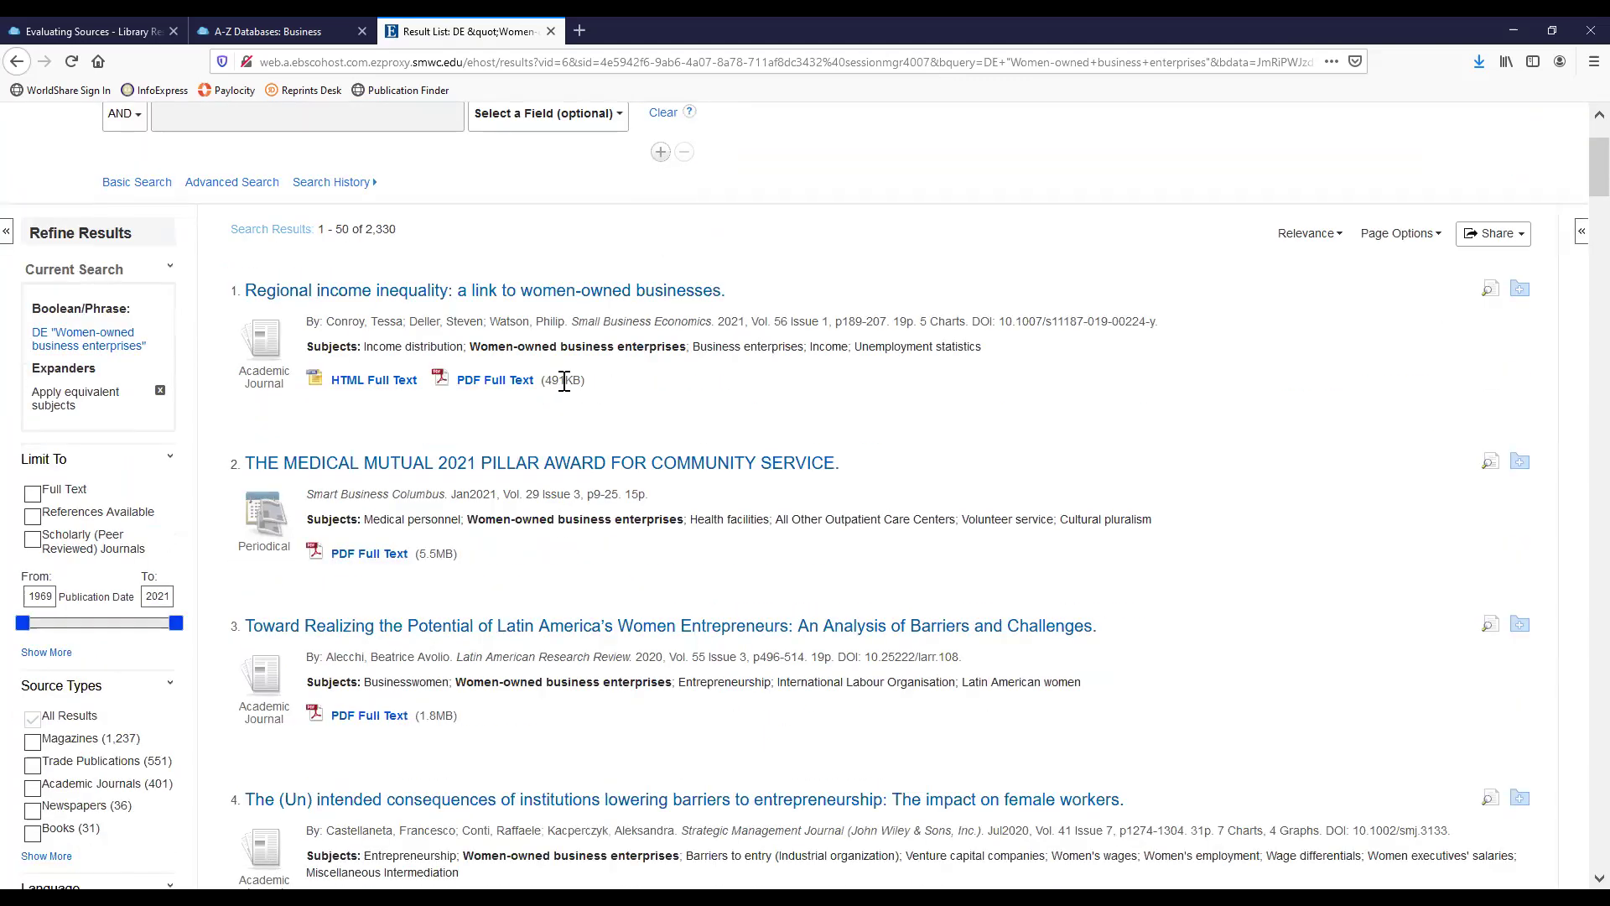
scroll(565, 382, "down", 1)
left_click_drag(51, 511, 27, 506)
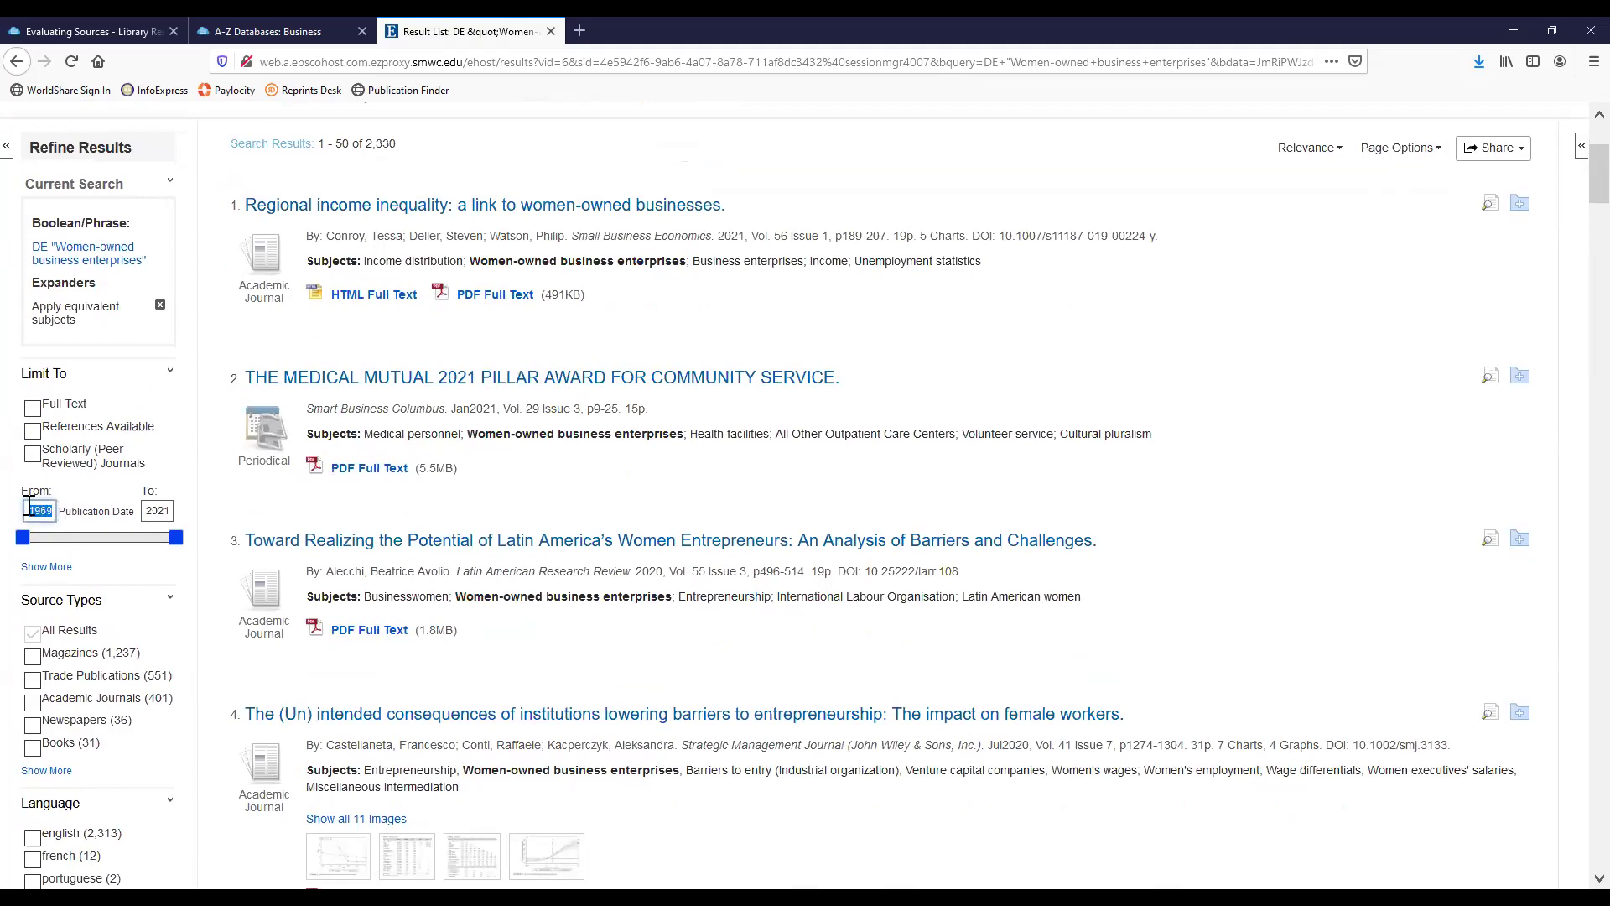
type("2017")
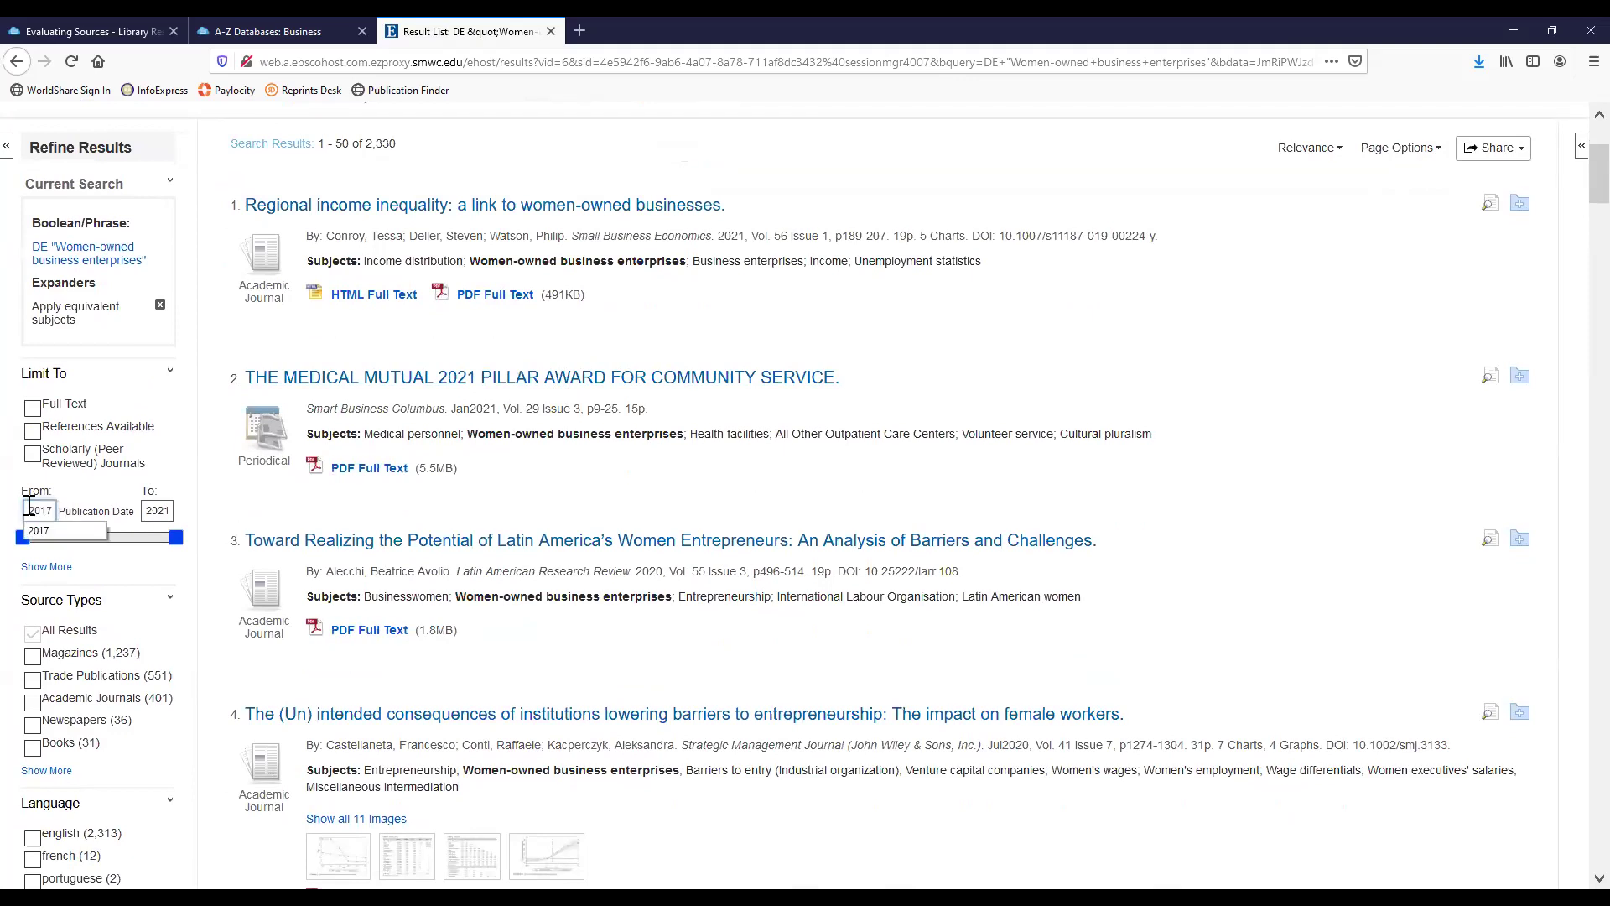
key("Return")
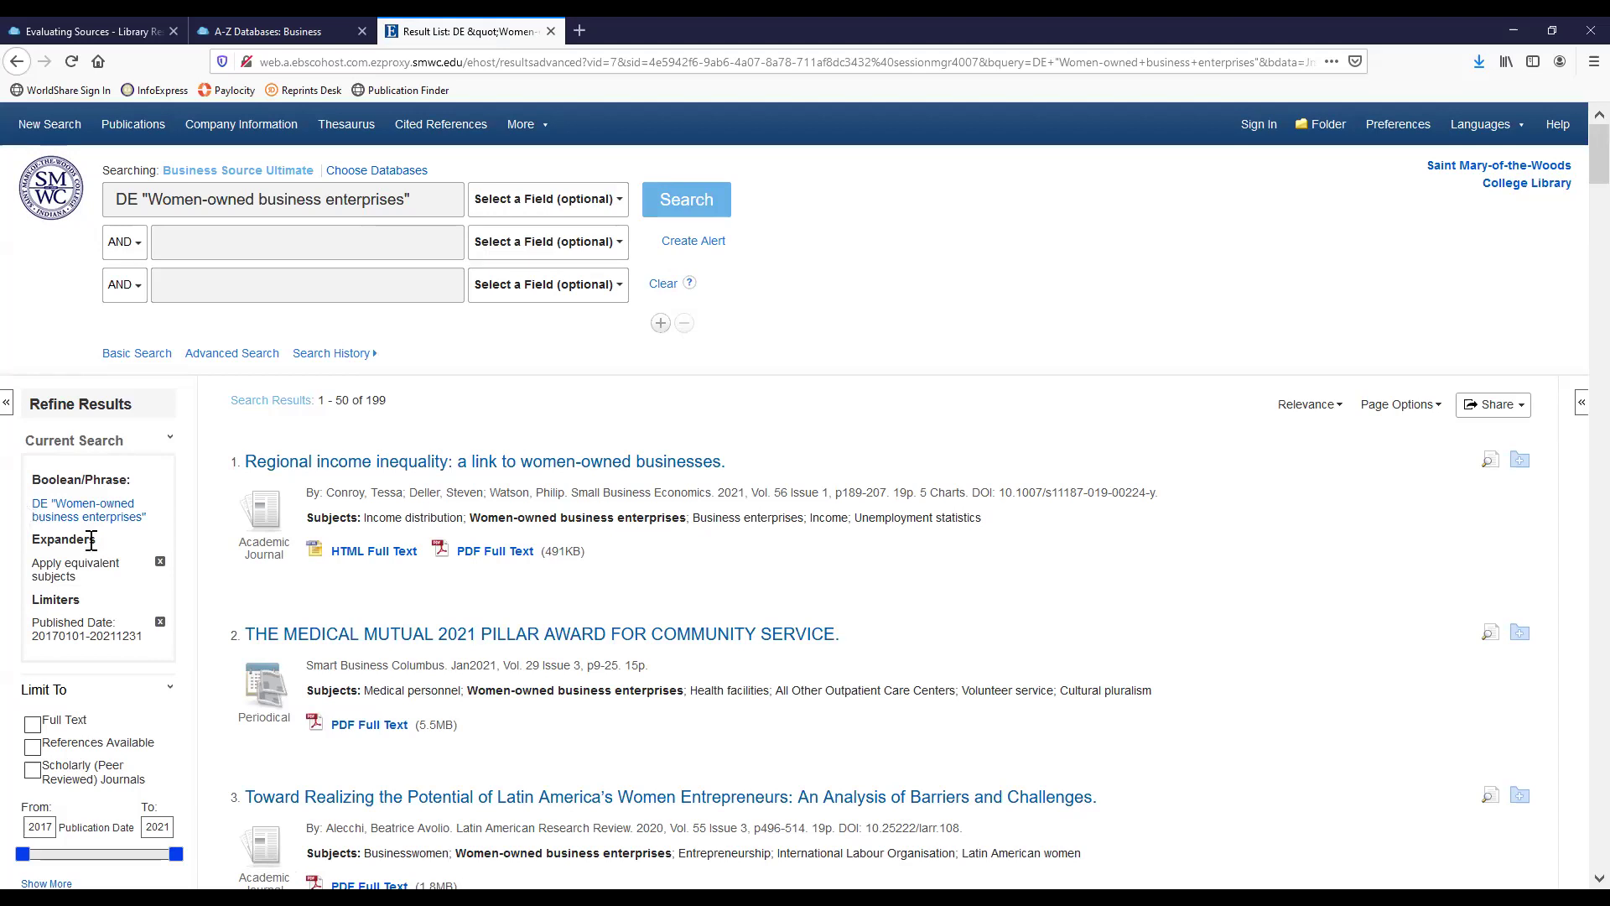
Limit the results to scholarly (peer reviewed) journals.
scroll(186, 522, "down", 2)
scroll(201, 563, "down", 2)
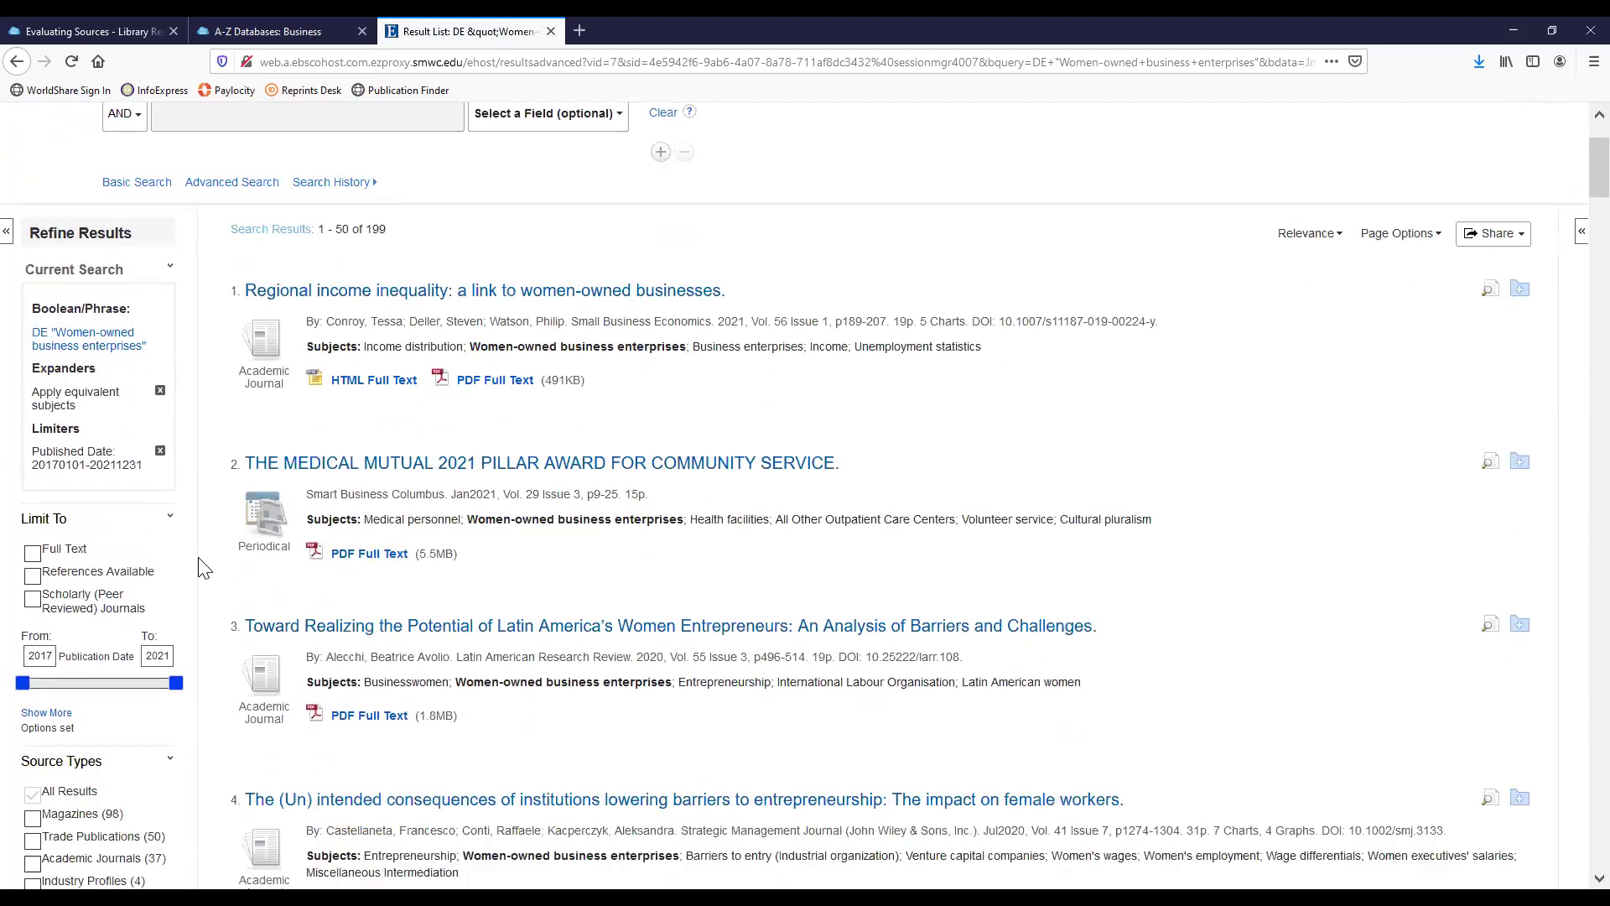
left_click(35, 599)
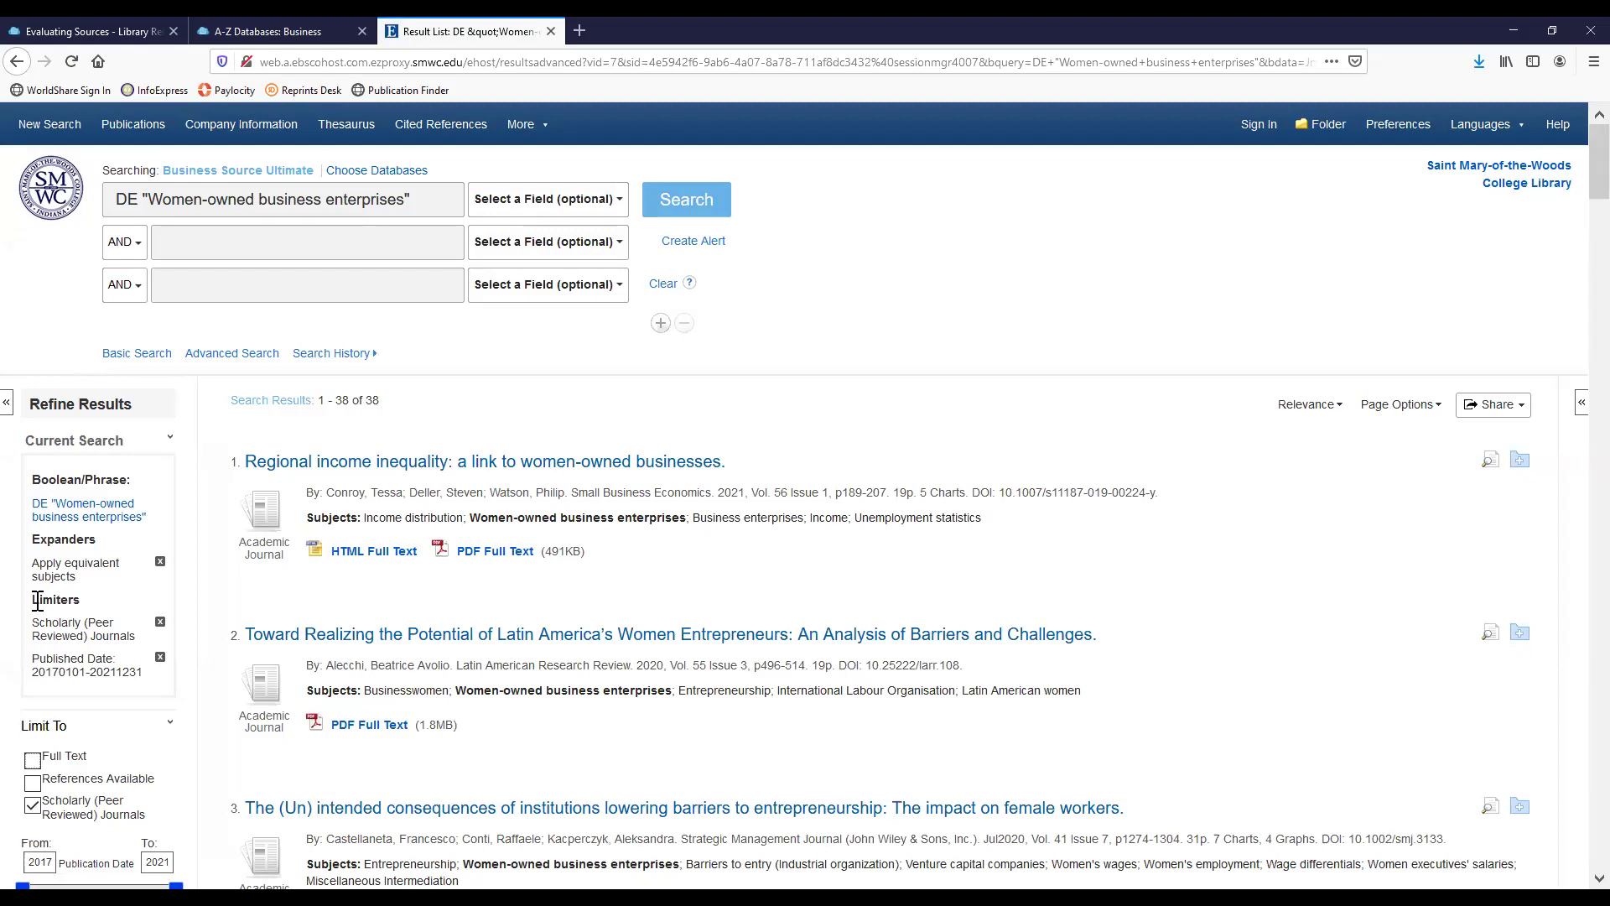
Limit the results to full text articles and check the number of results.
scroll(669, 453, "down", 2)
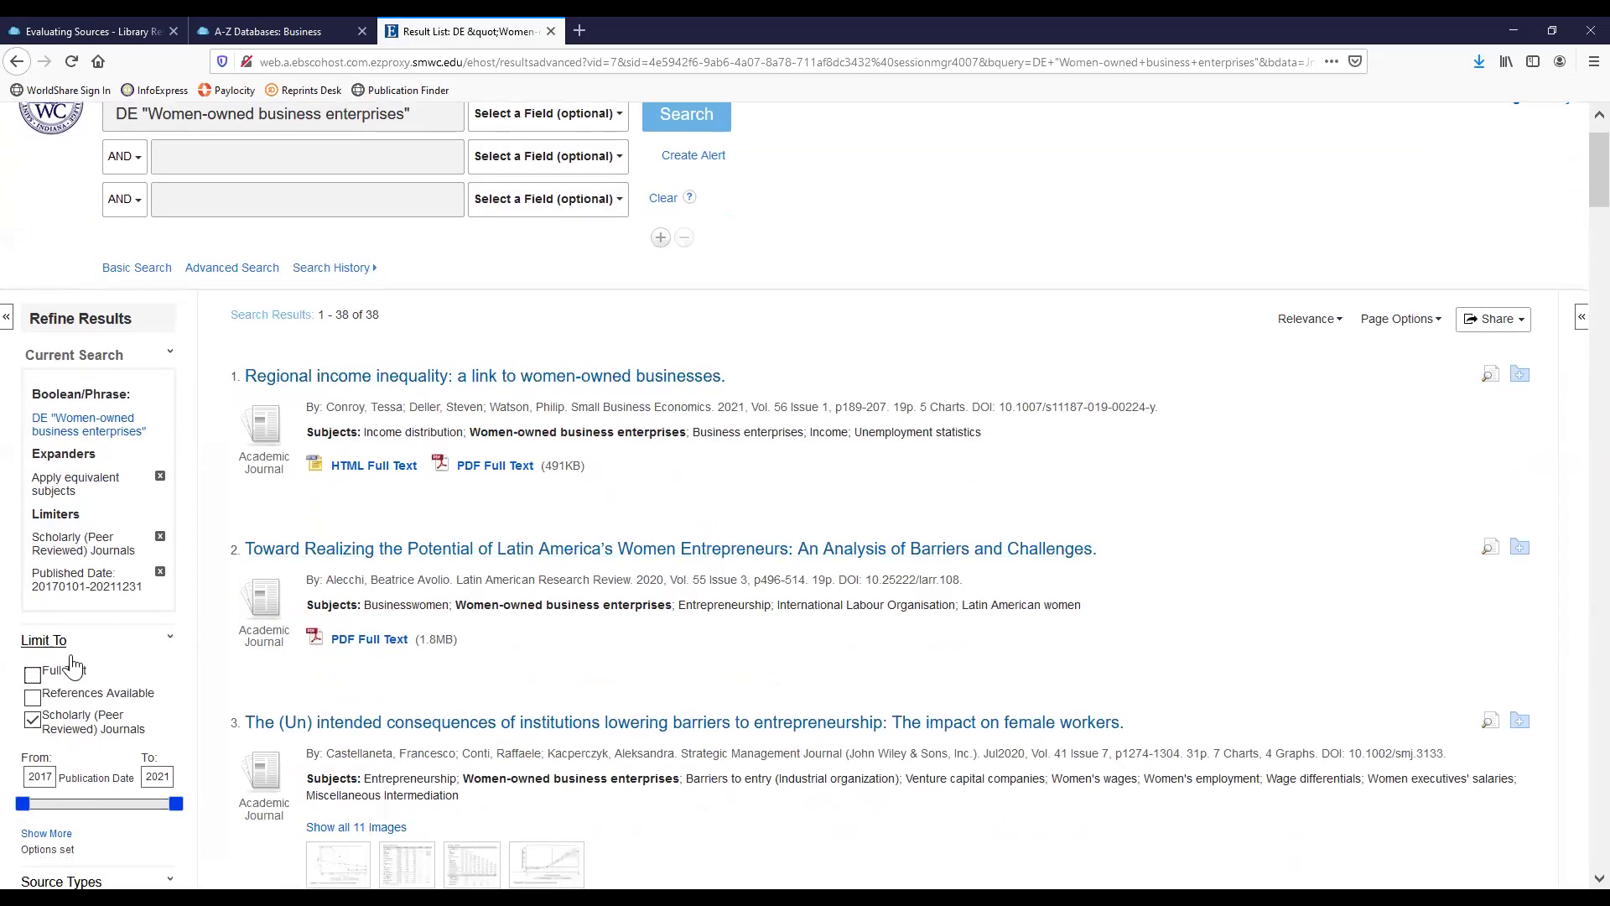
scroll(72, 667, "down", 2)
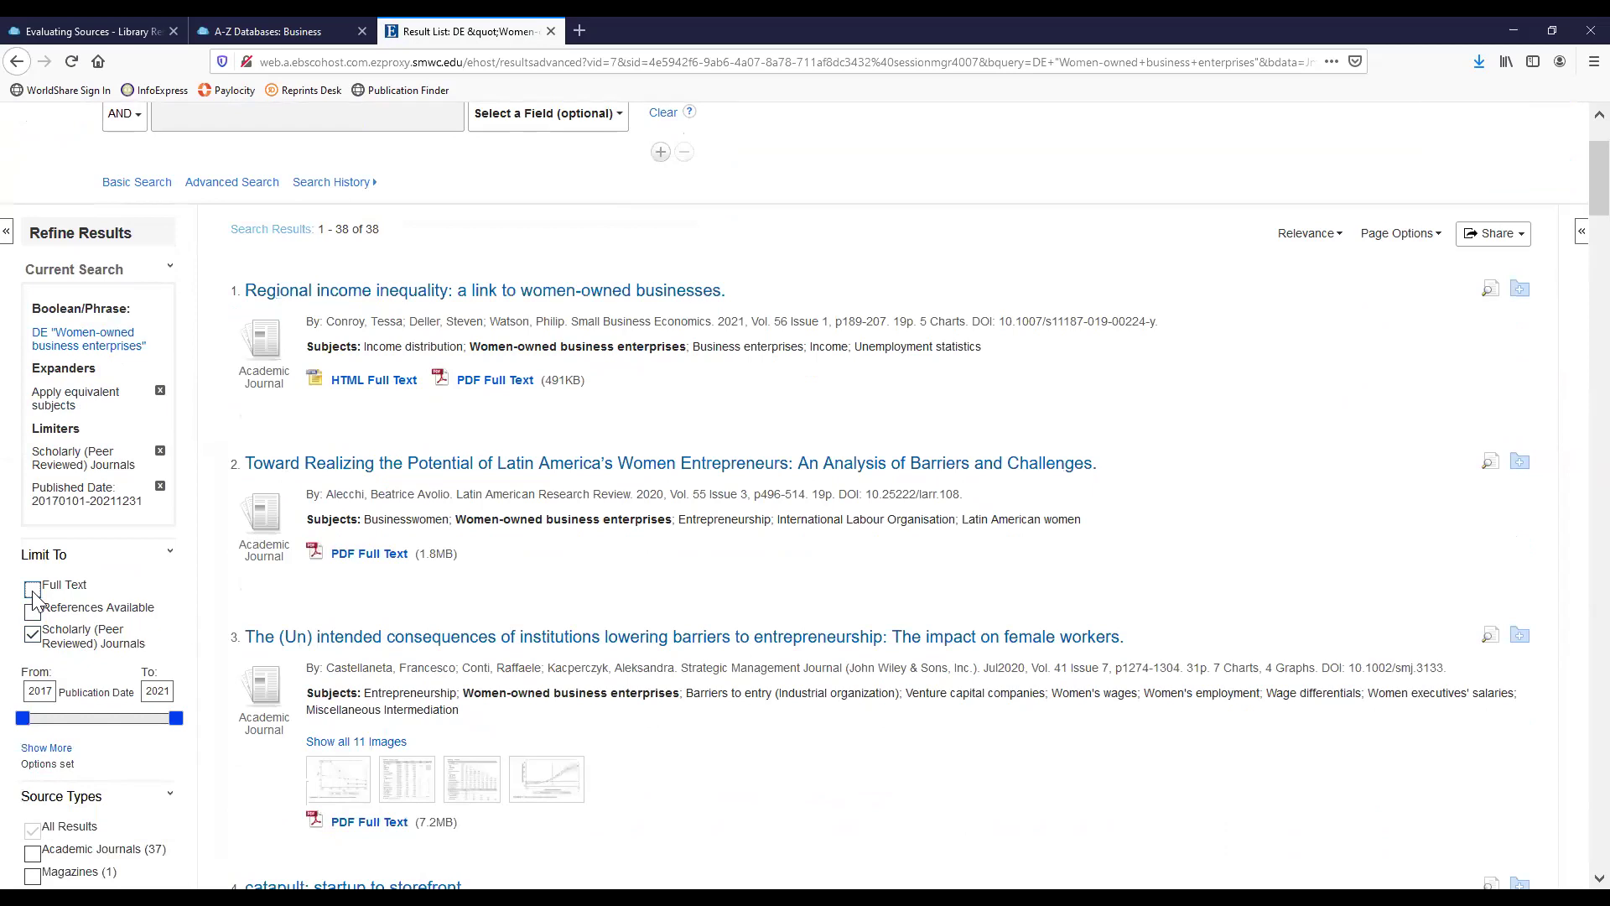
left_click(33, 590)
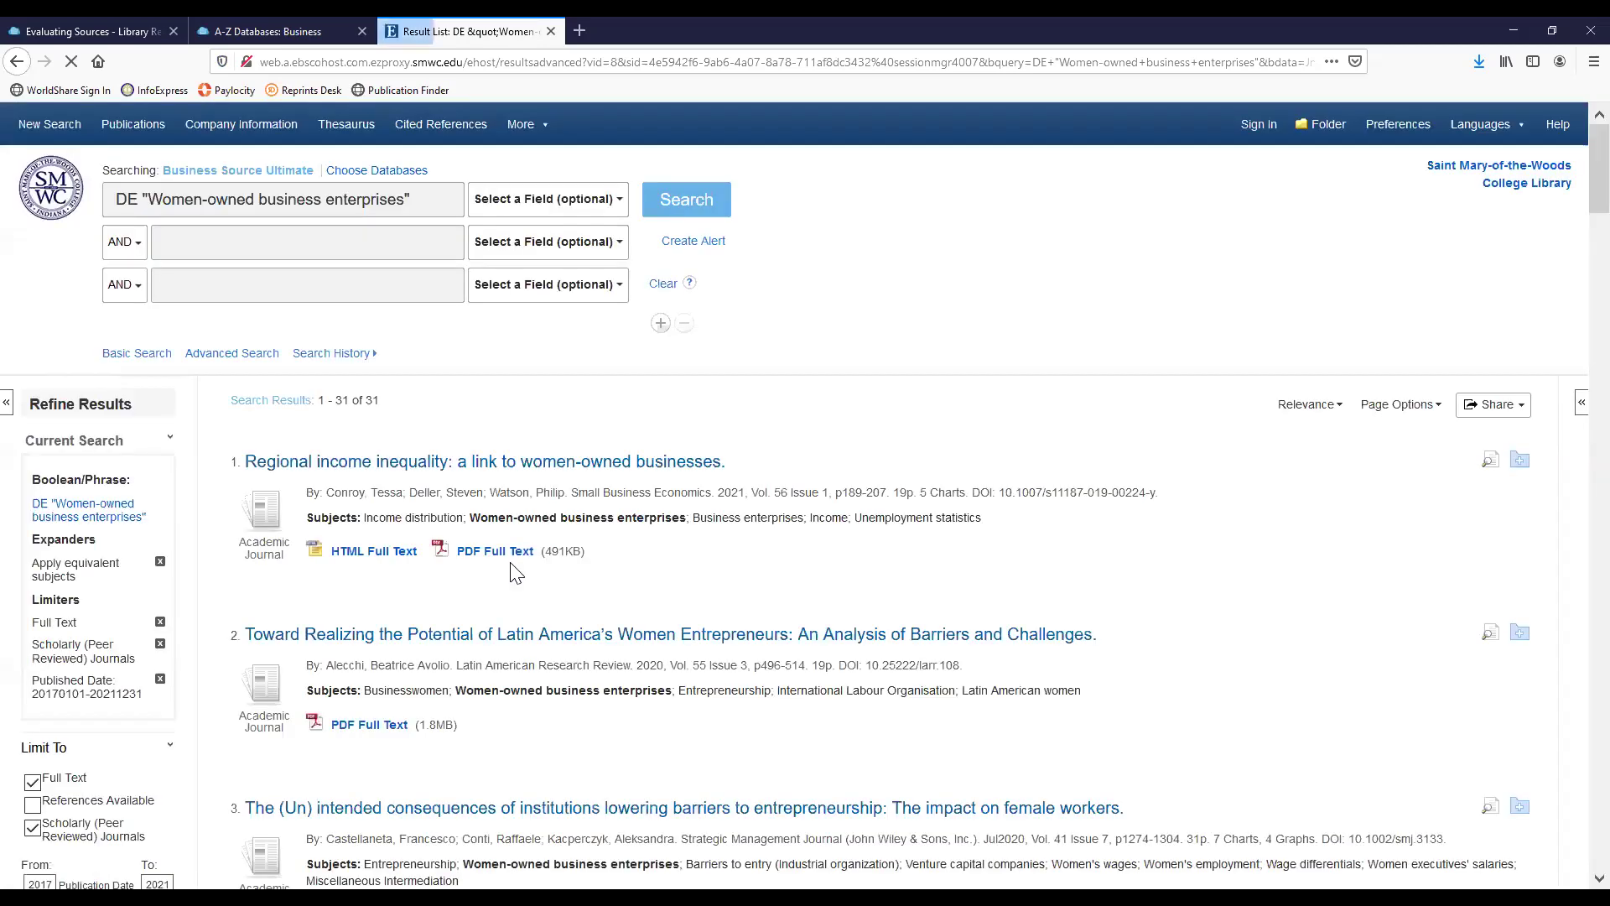
double_click(372, 401)
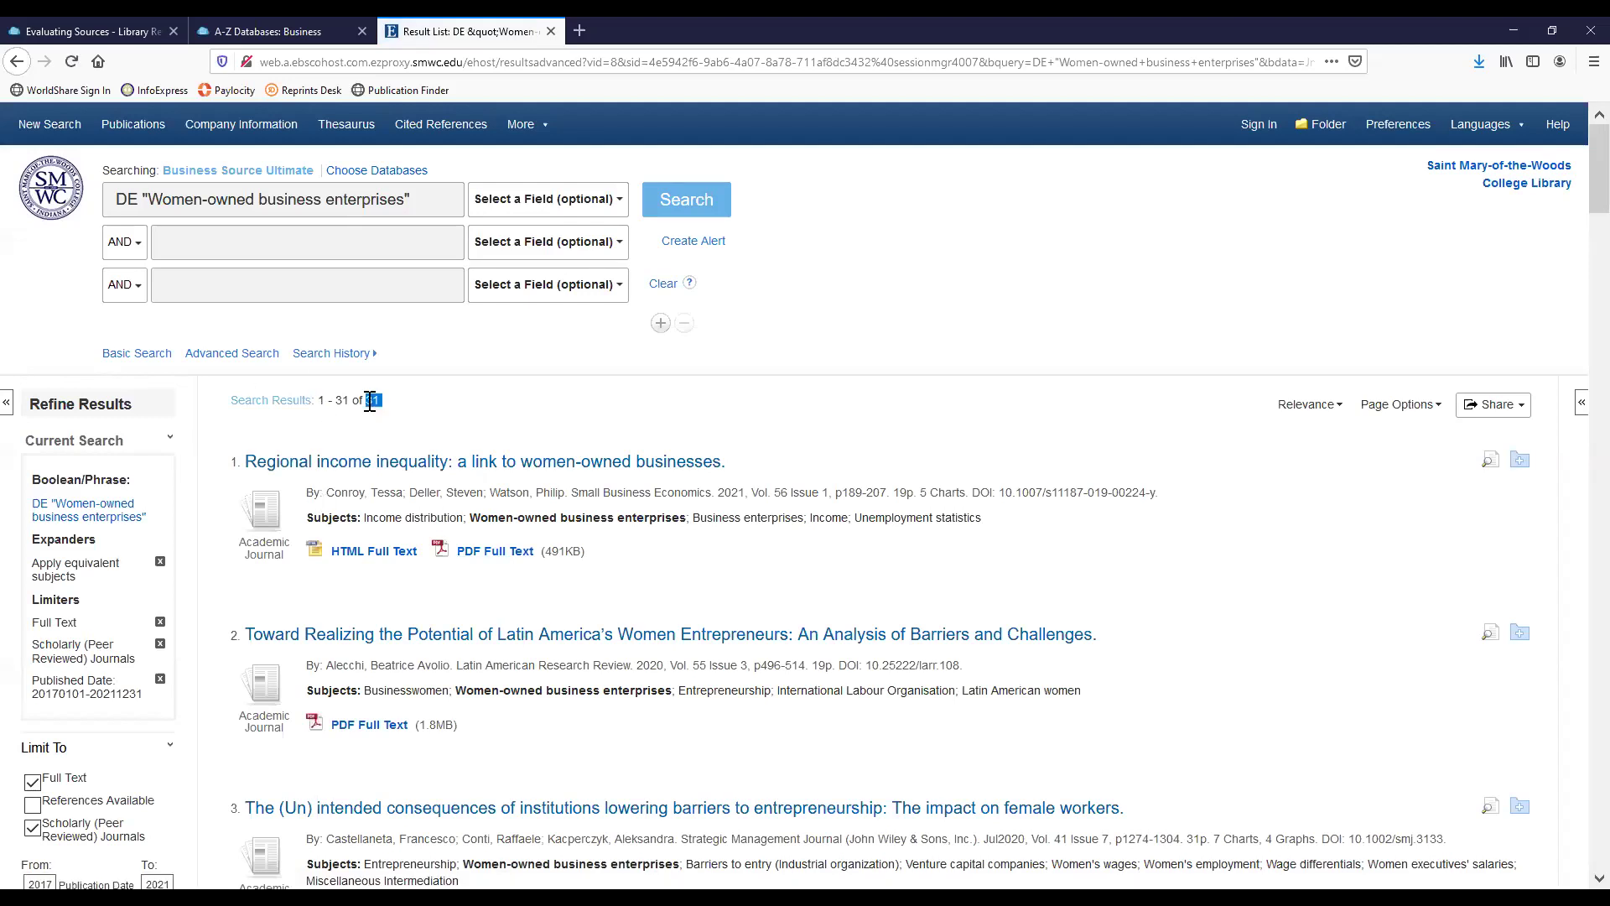
left_click(409, 411)
Remove the scholarly (peer reviewed) journals limiter and look over the available source types.
scroll(537, 386, "down", 1)
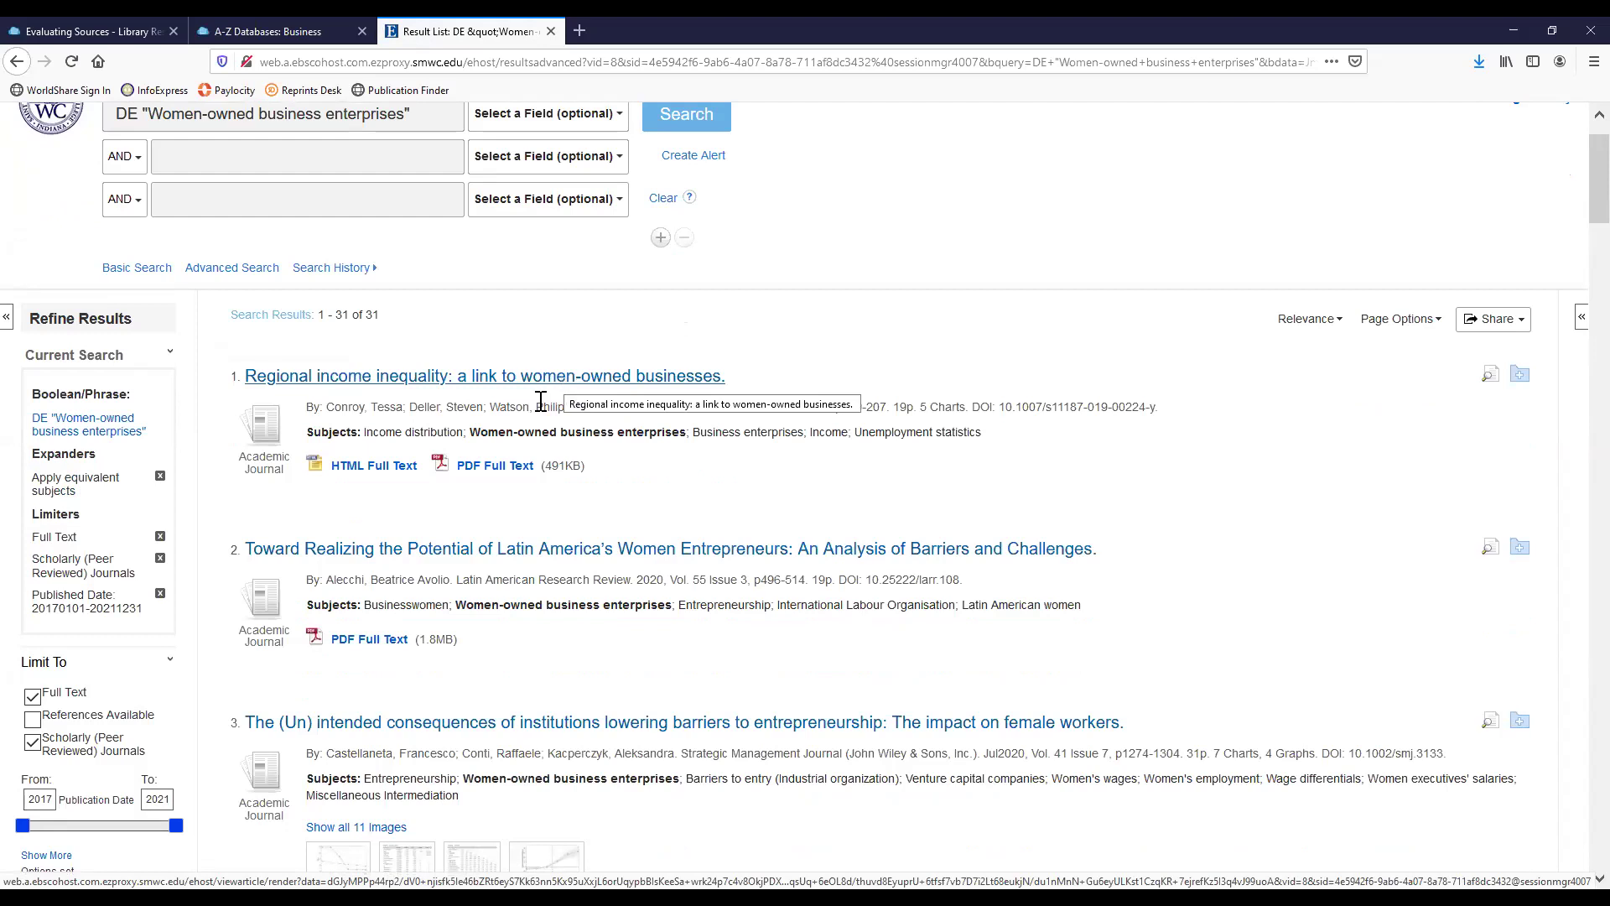
scroll(736, 464, "down", 6)
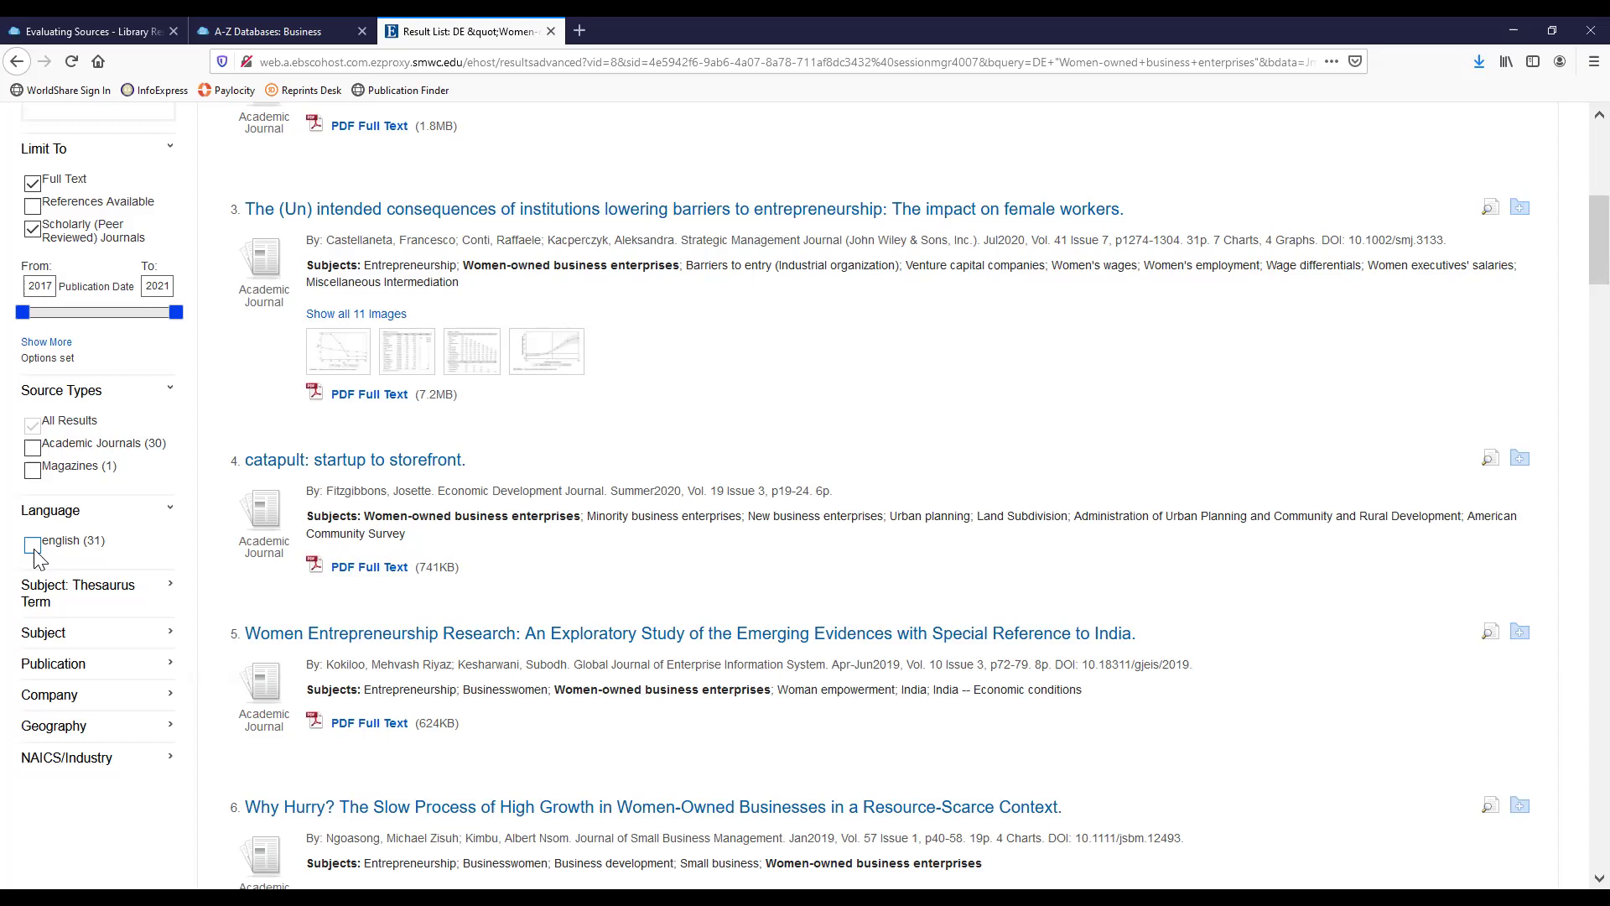
scroll(67, 511, "up", 1)
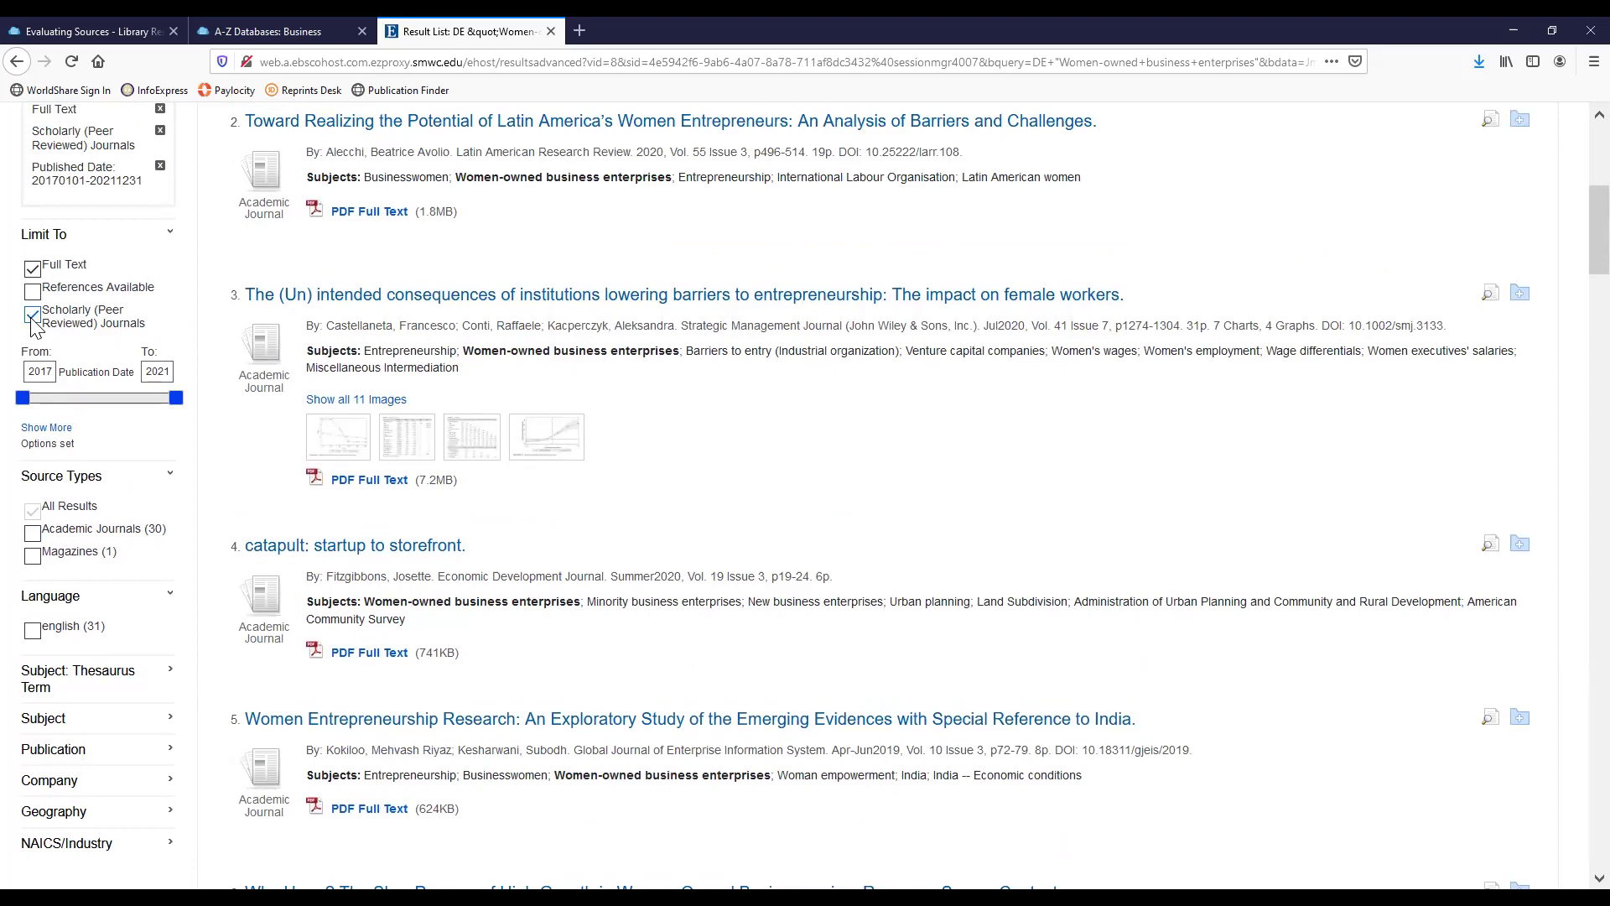
left_click(32, 317)
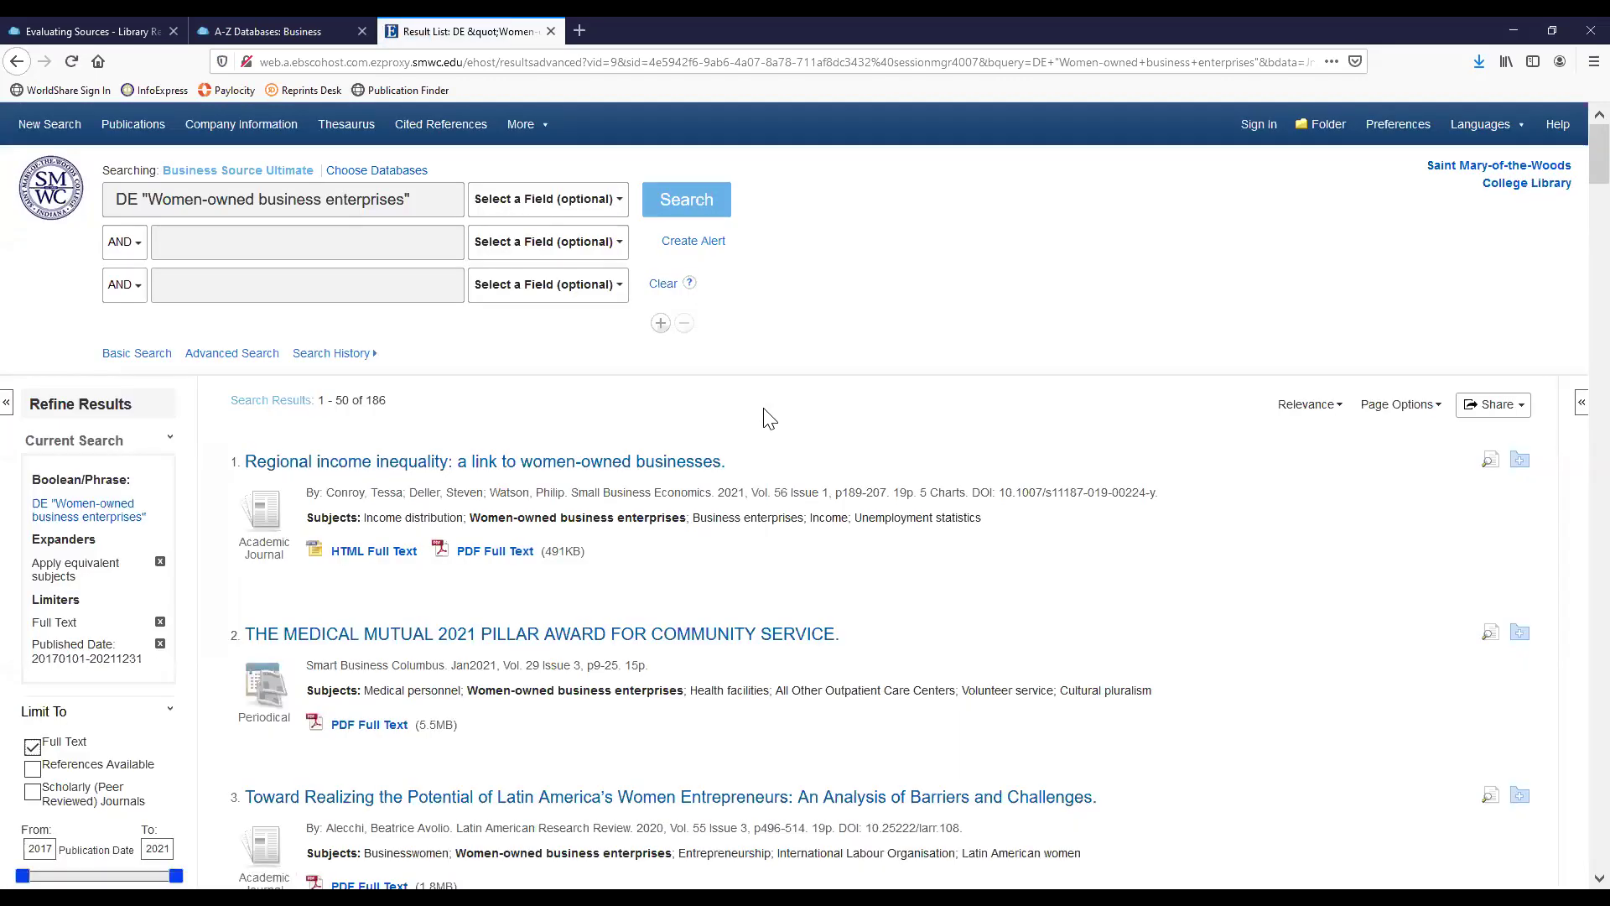
scroll(787, 419, "down", 6)
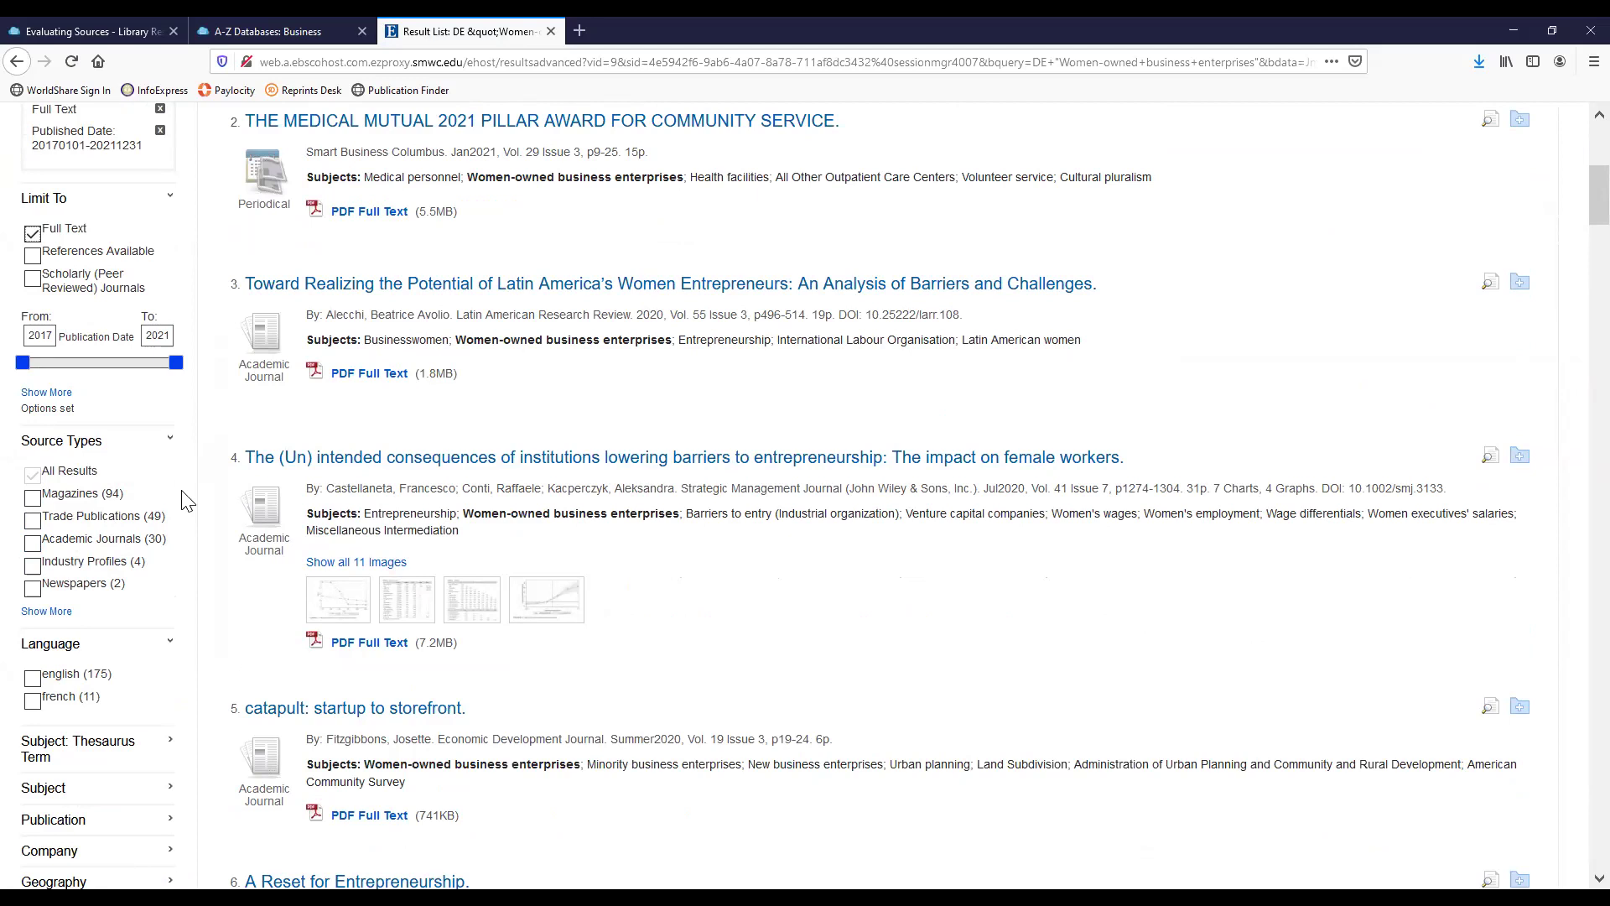
Limit the search results to English-language articles.
left_click(33, 678)
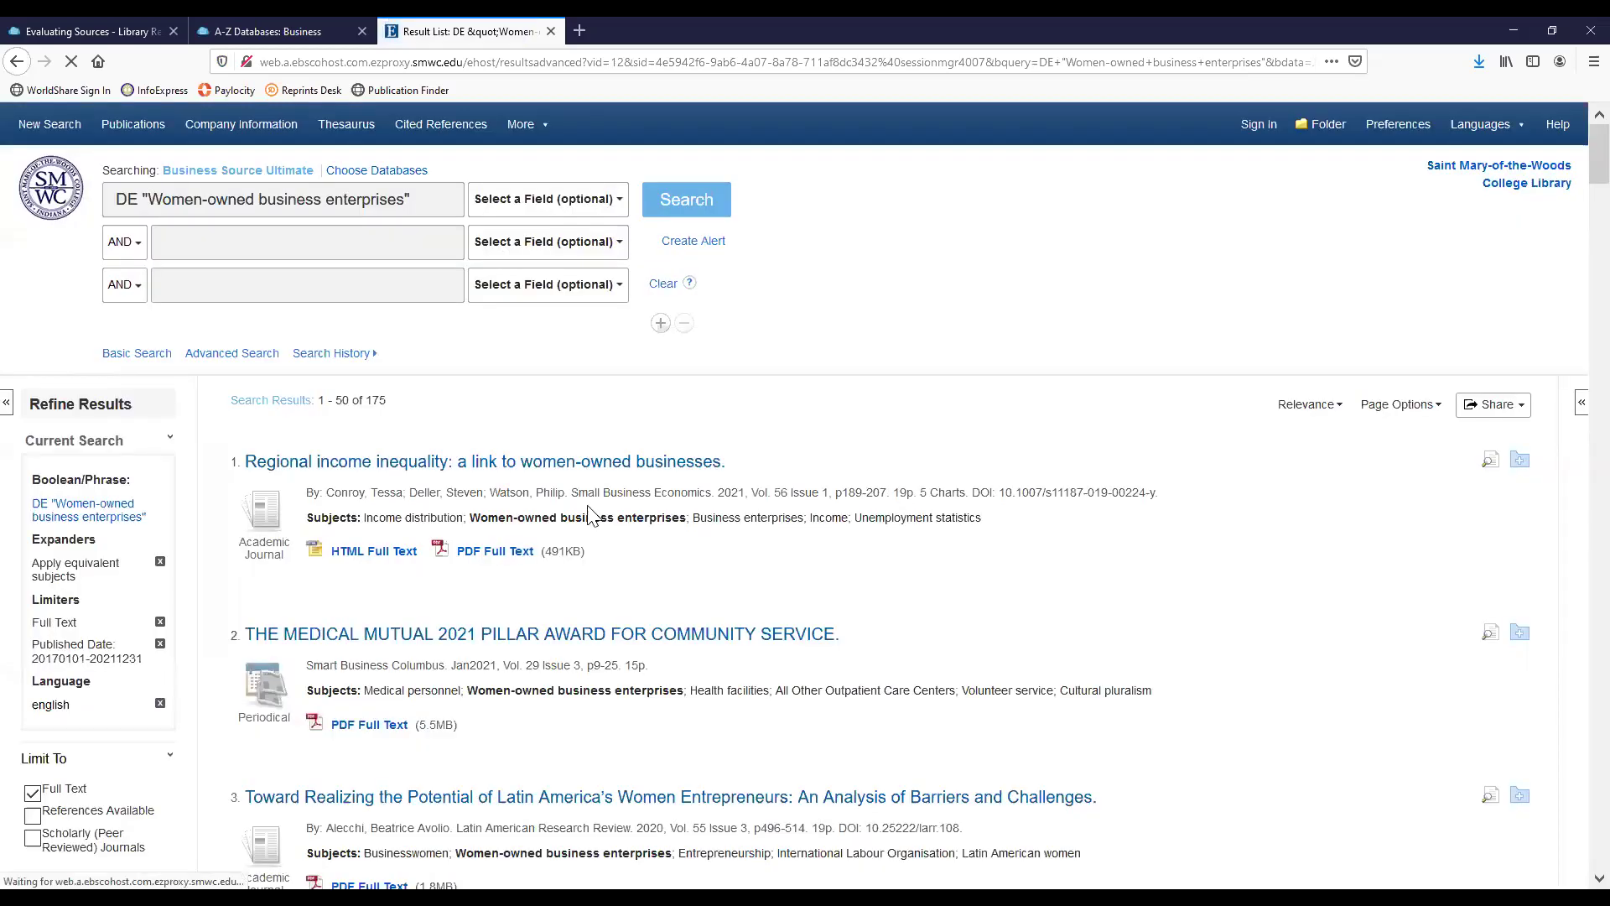
scroll(873, 349, "down", 2)
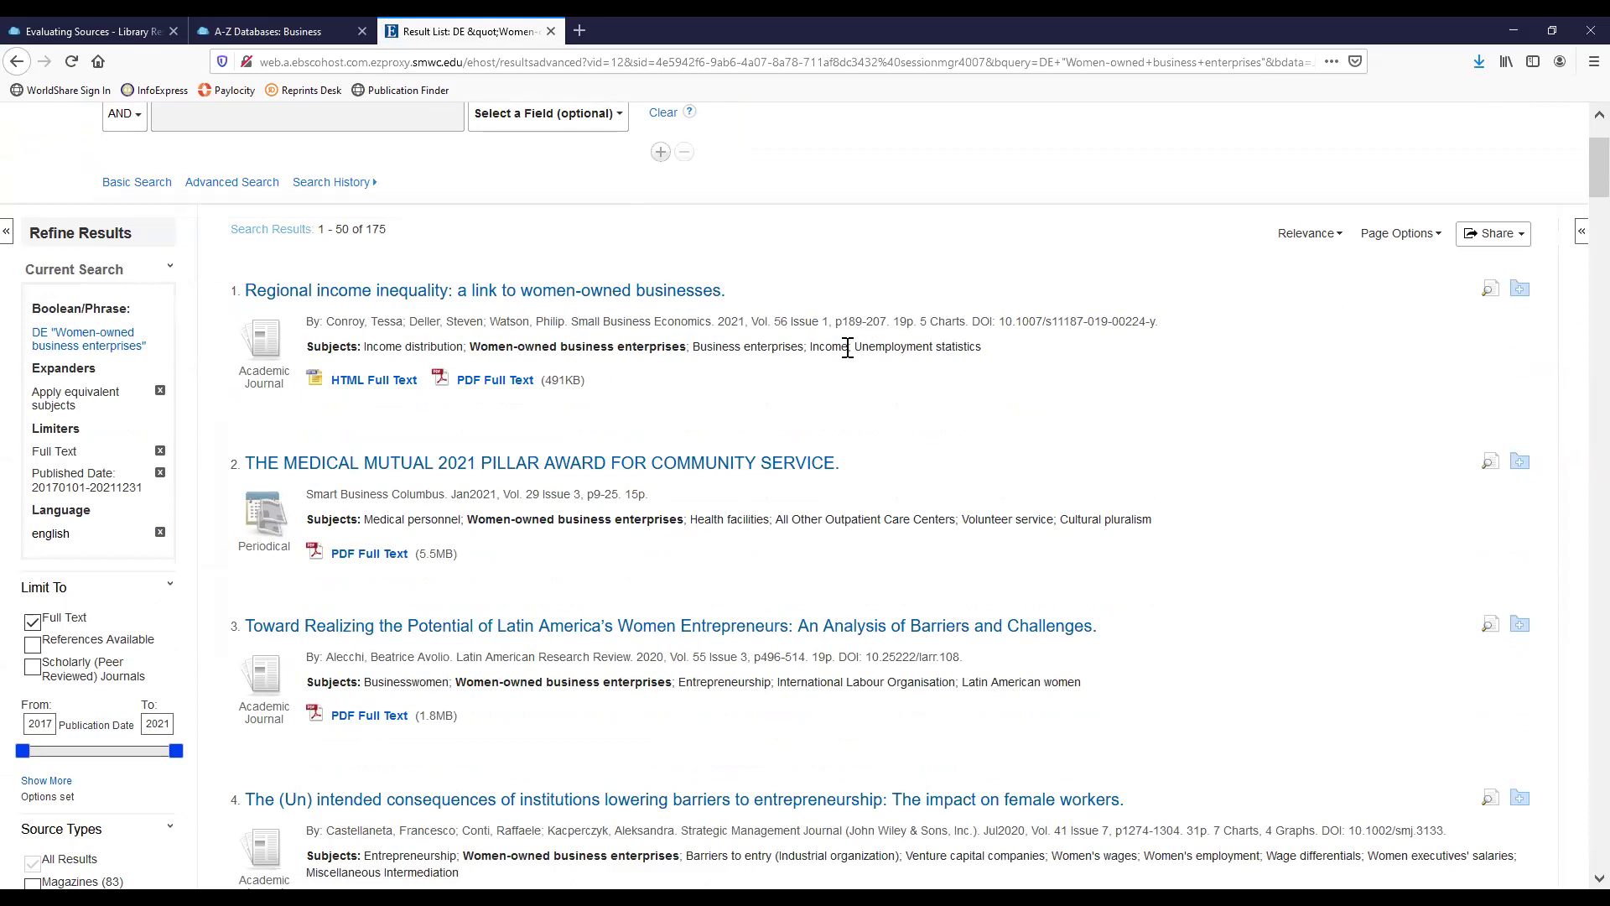
Open the detailed record of "Regional income inequality: a link to women-owned businesses" and review its subject terms, abstract and full-text options.
left_click(615, 292)
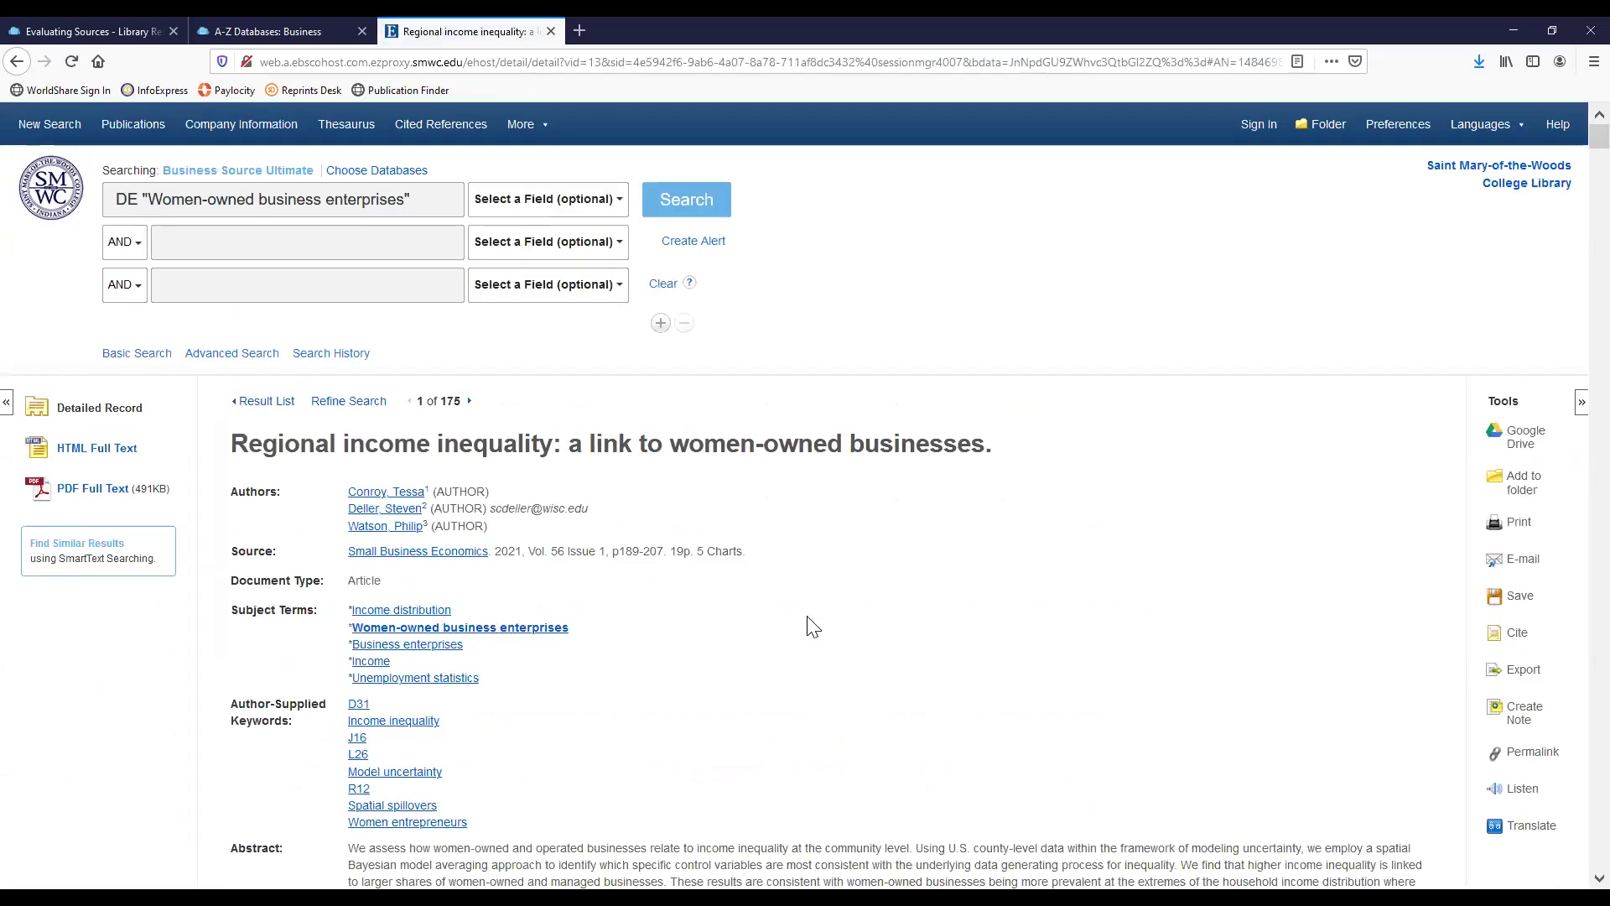
scroll(931, 597, "down", 3)
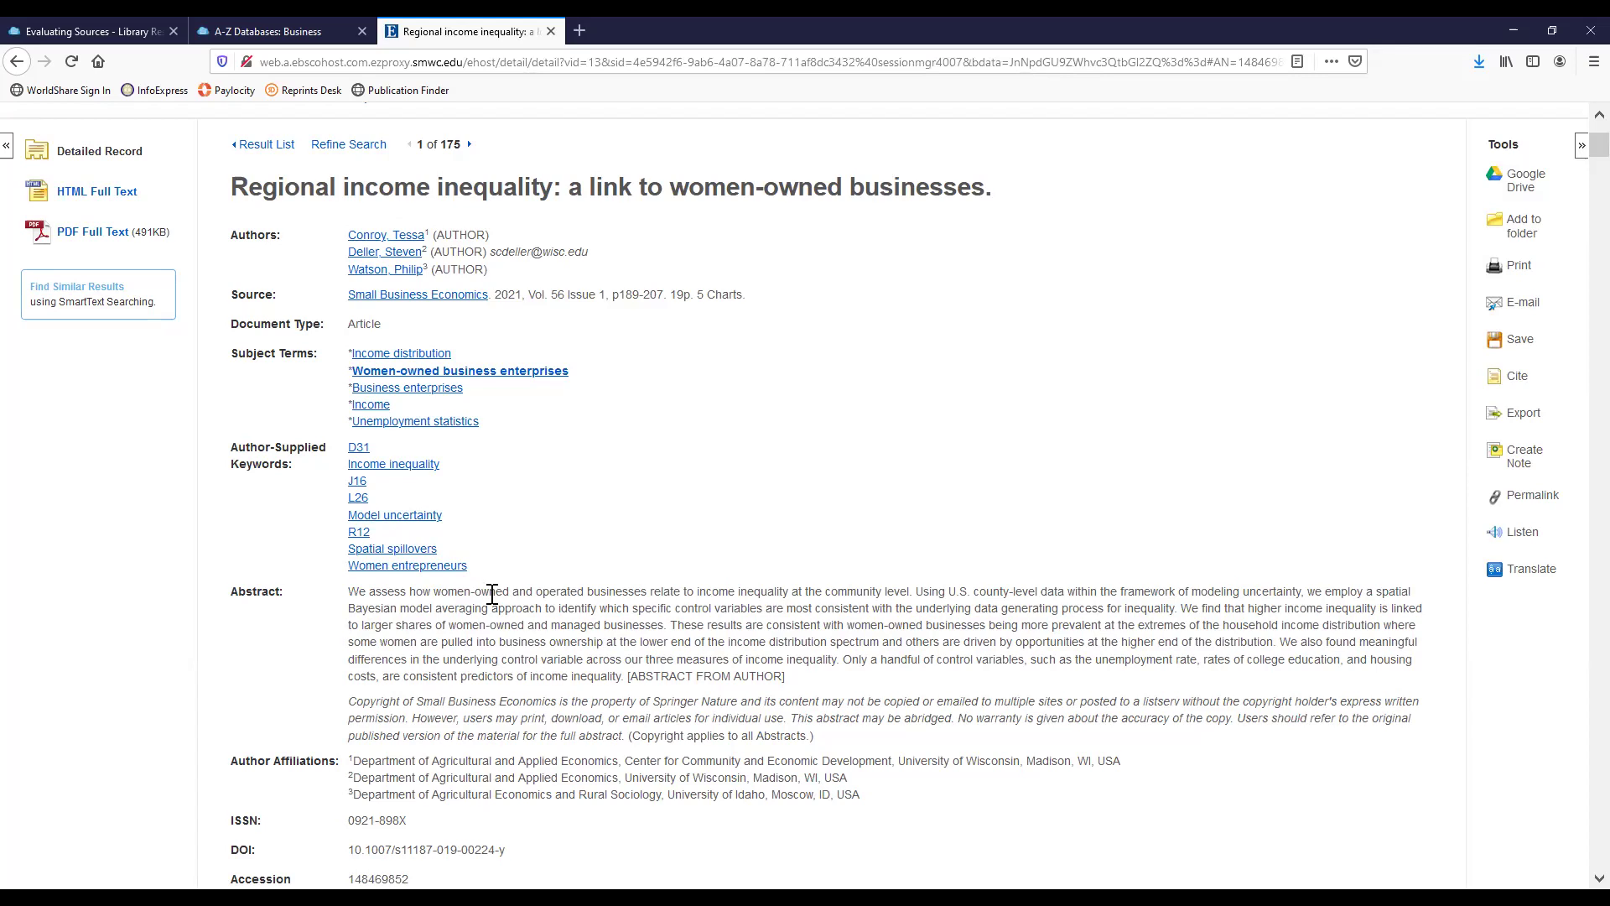
scroll(540, 597, "down", 2)
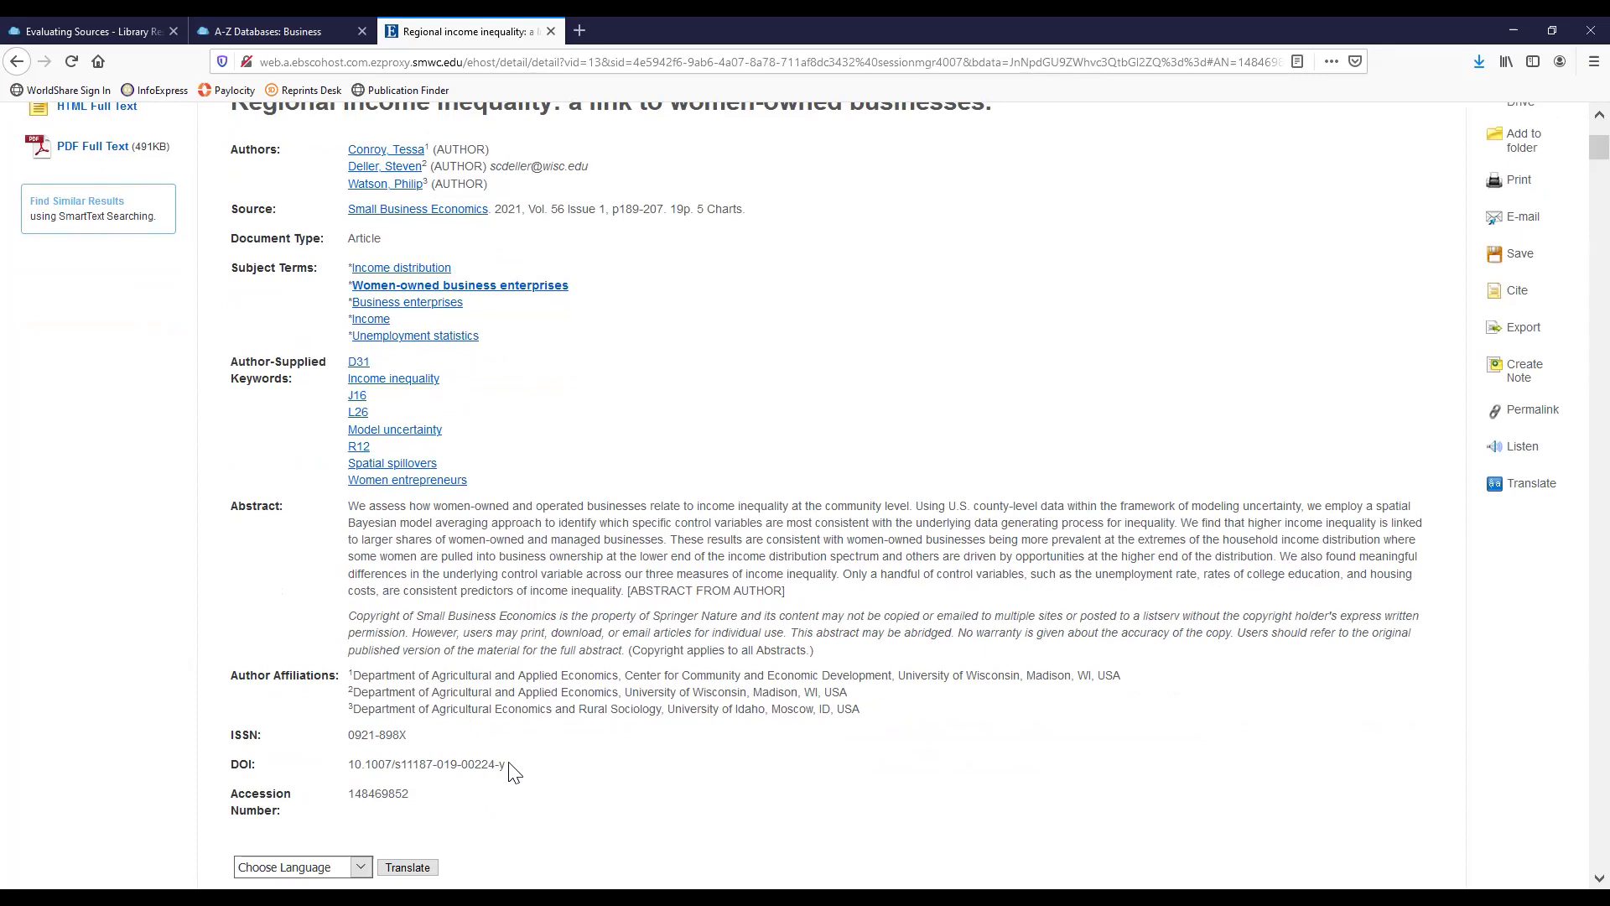
scroll(511, 768, "up", 3)
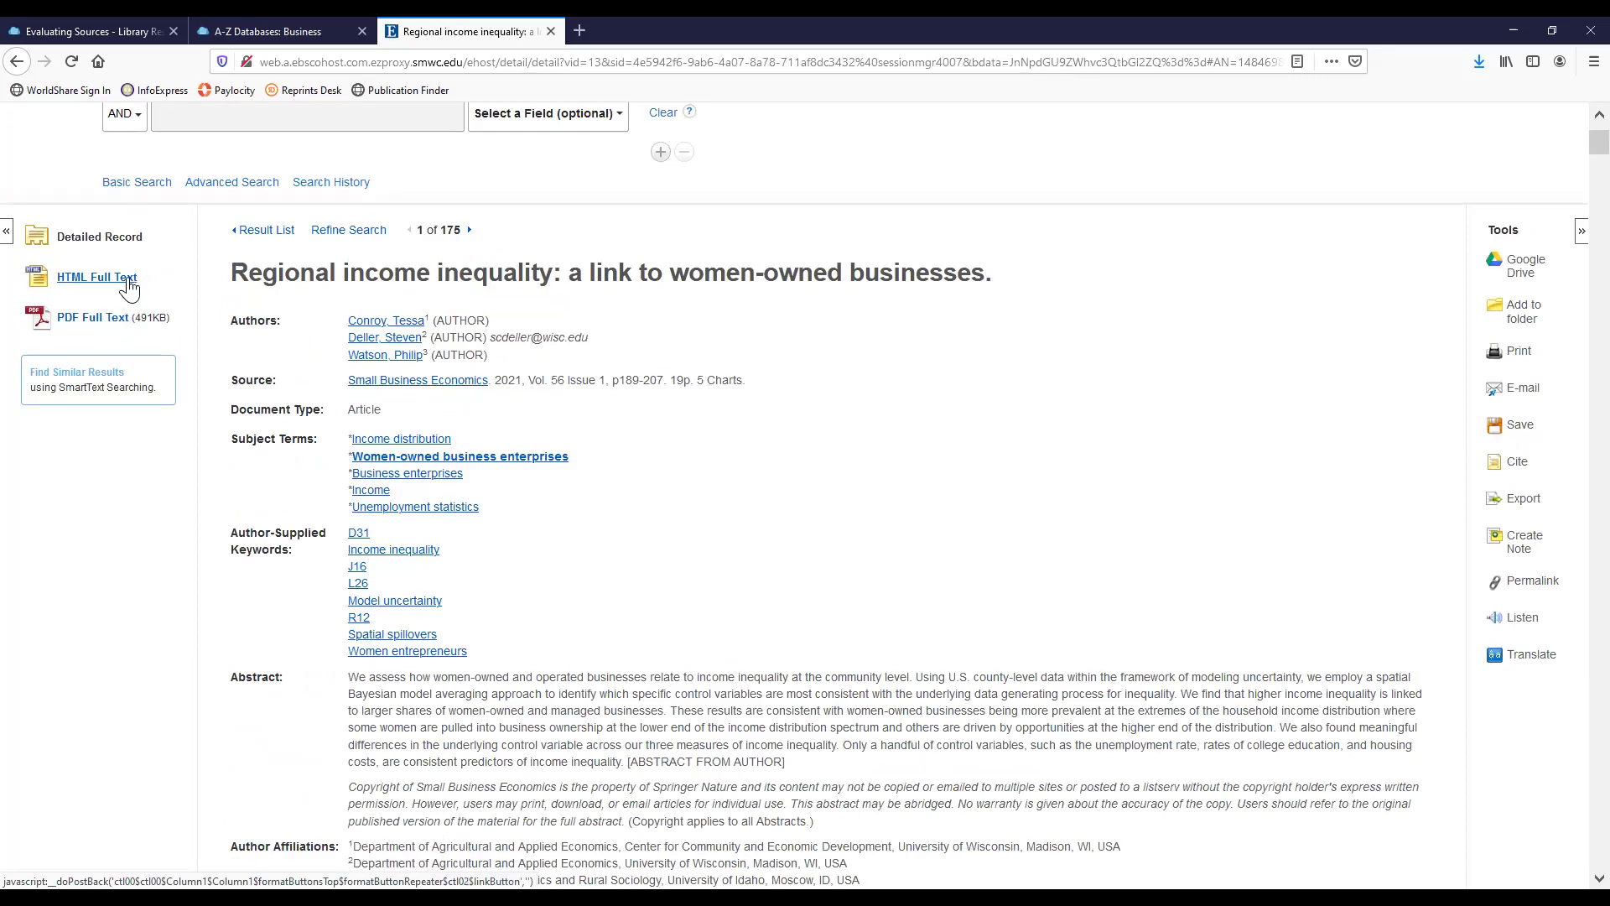
scroll(762, 377, "down", 2)
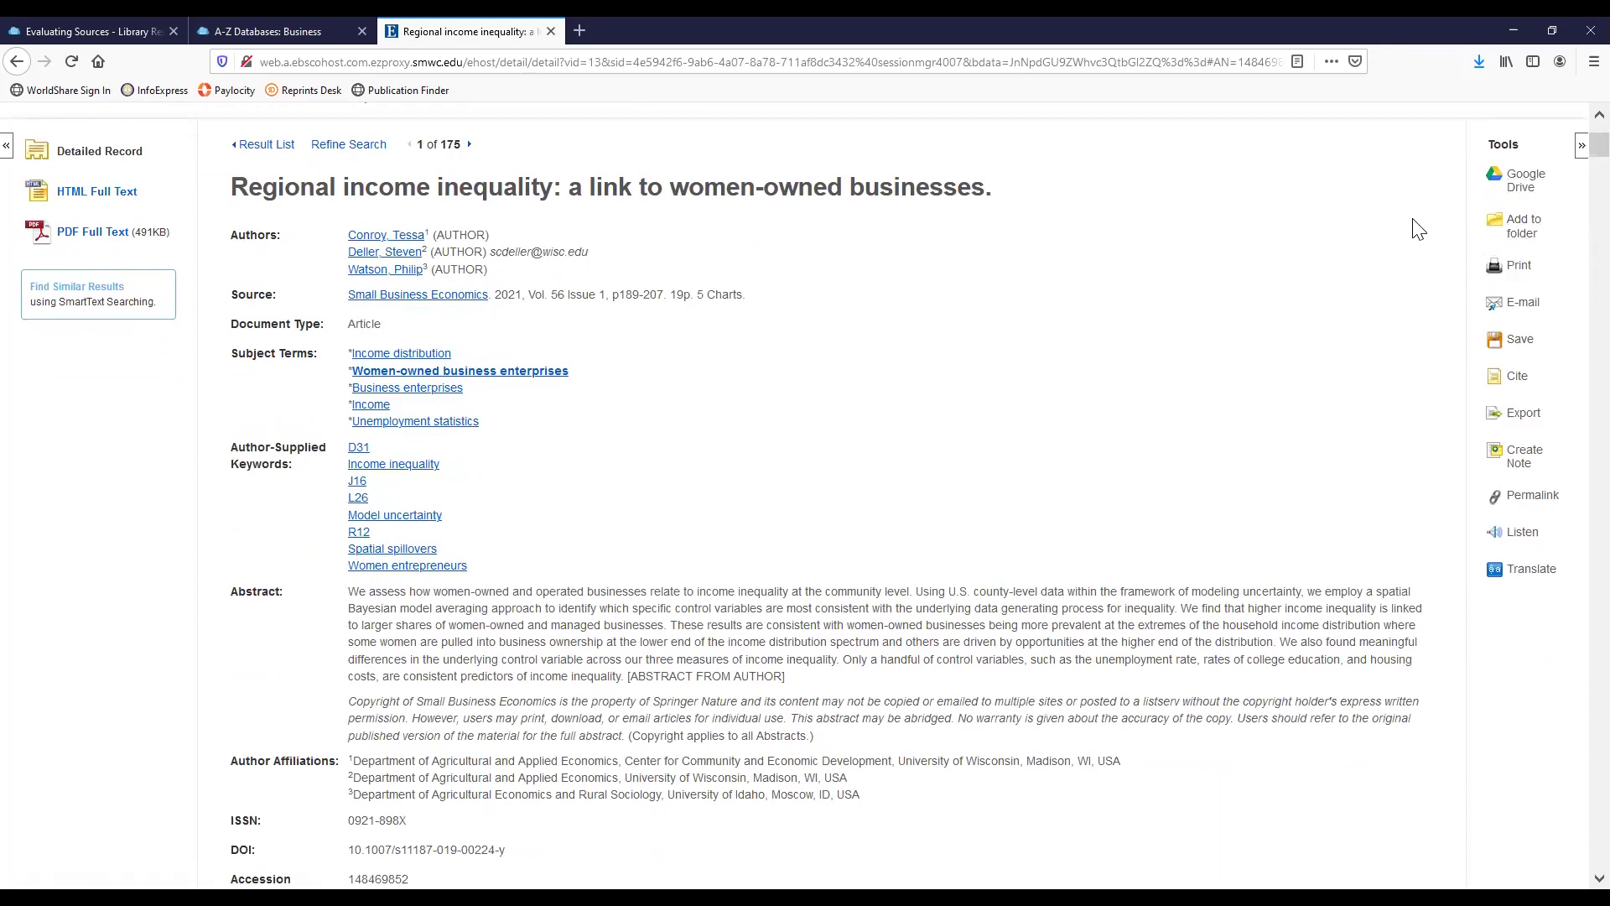
scroll(1416, 254, "up", 2)
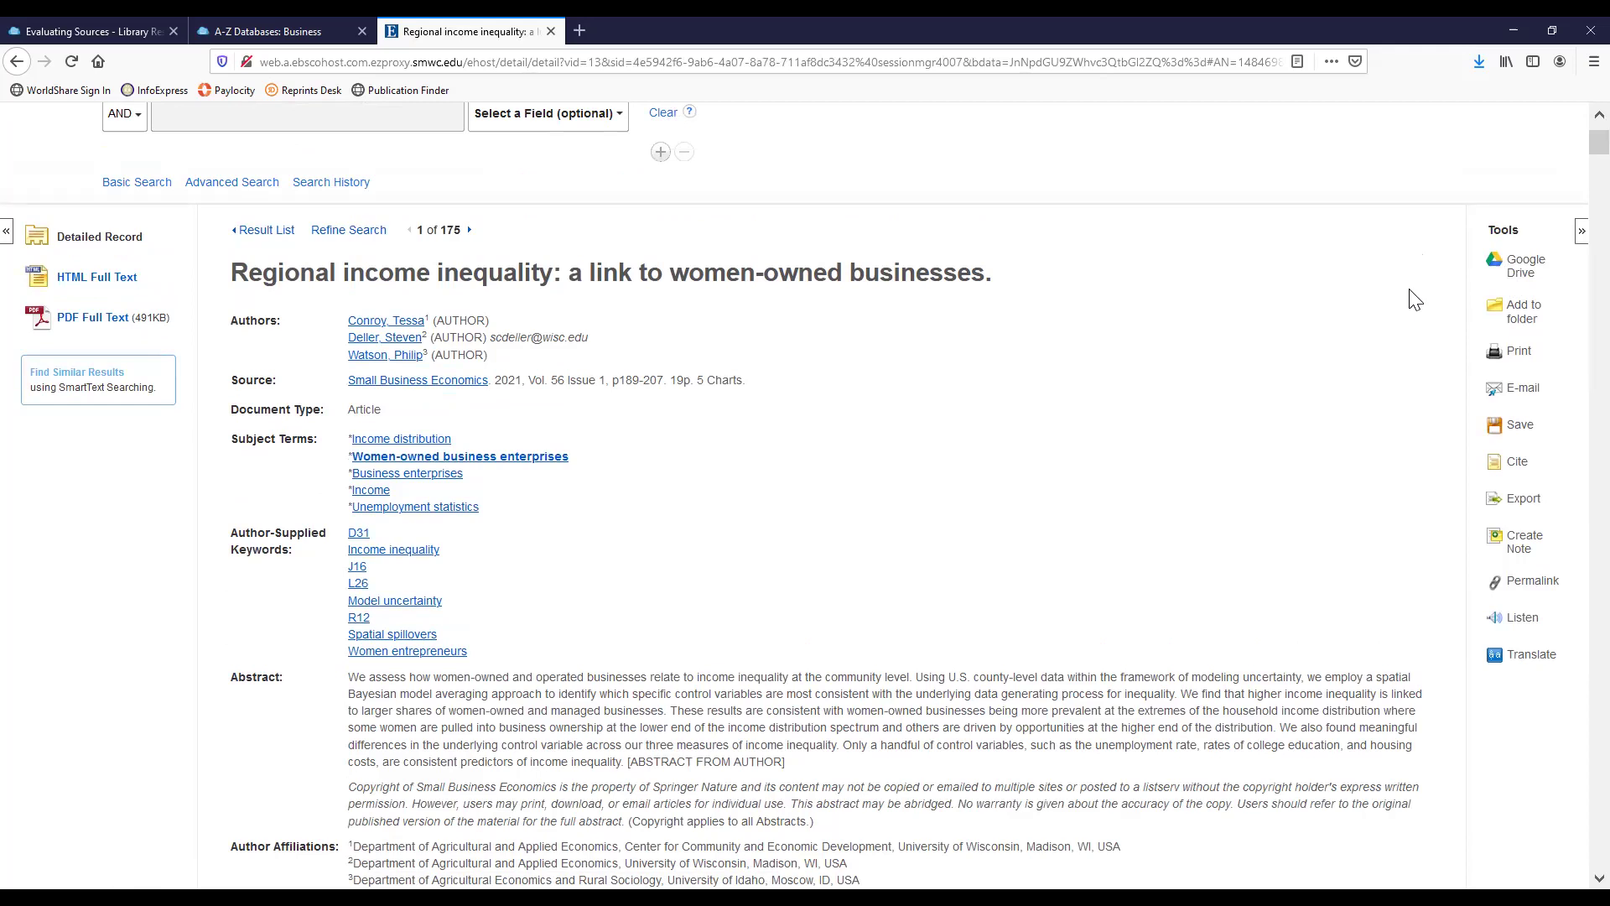
Add the article on regional income inequality to the folder.
scroll(1380, 260, "up", 2)
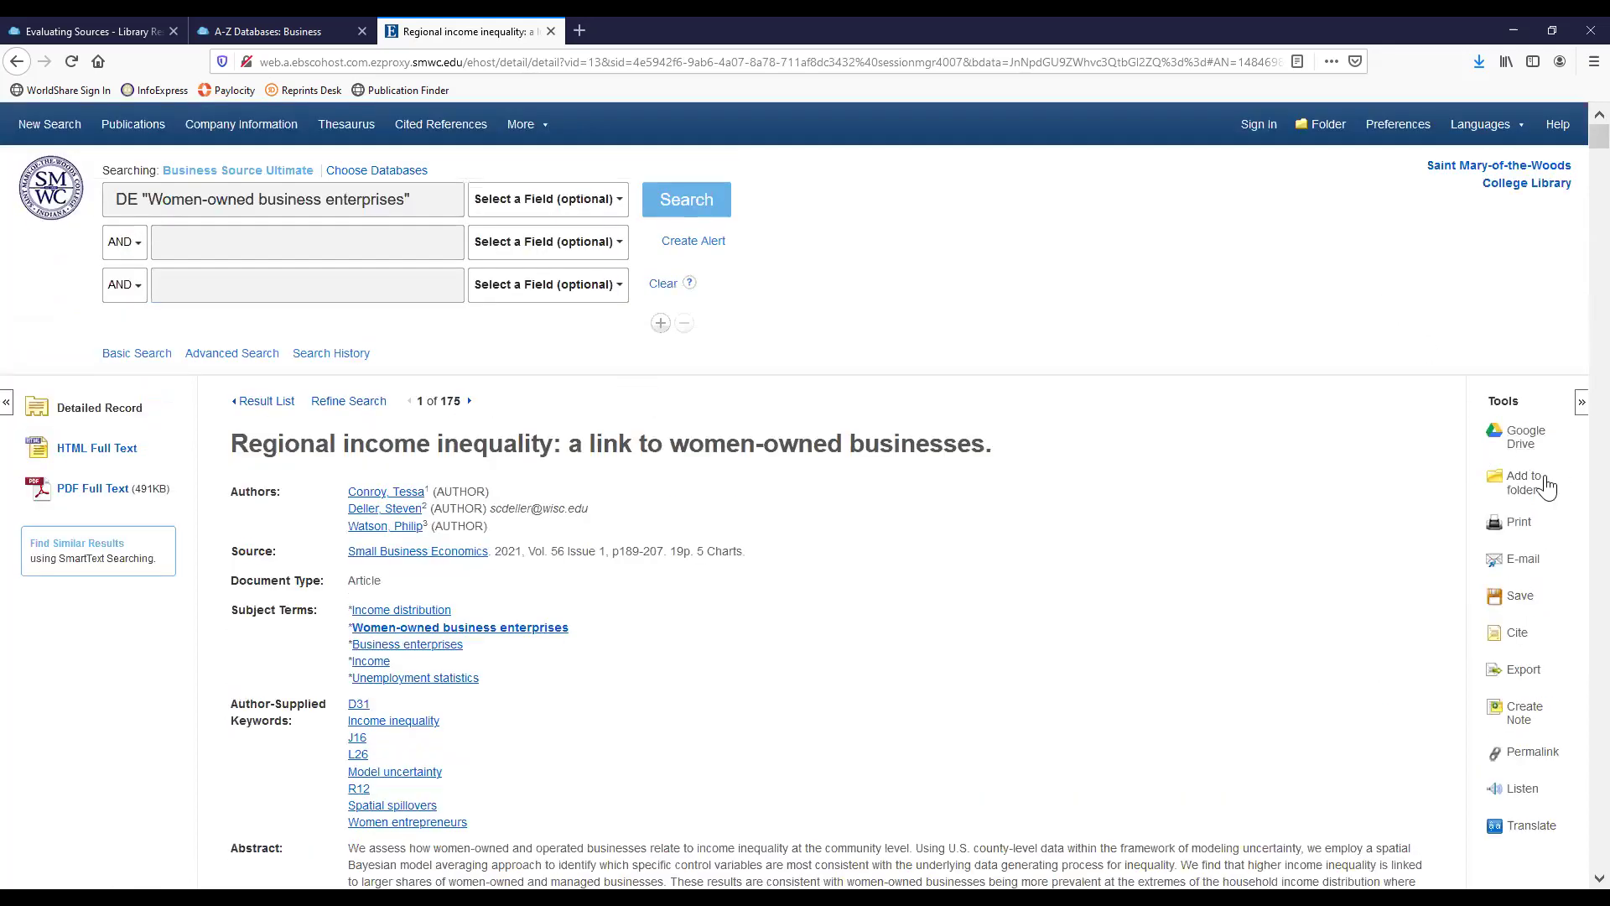
left_click(1528, 491)
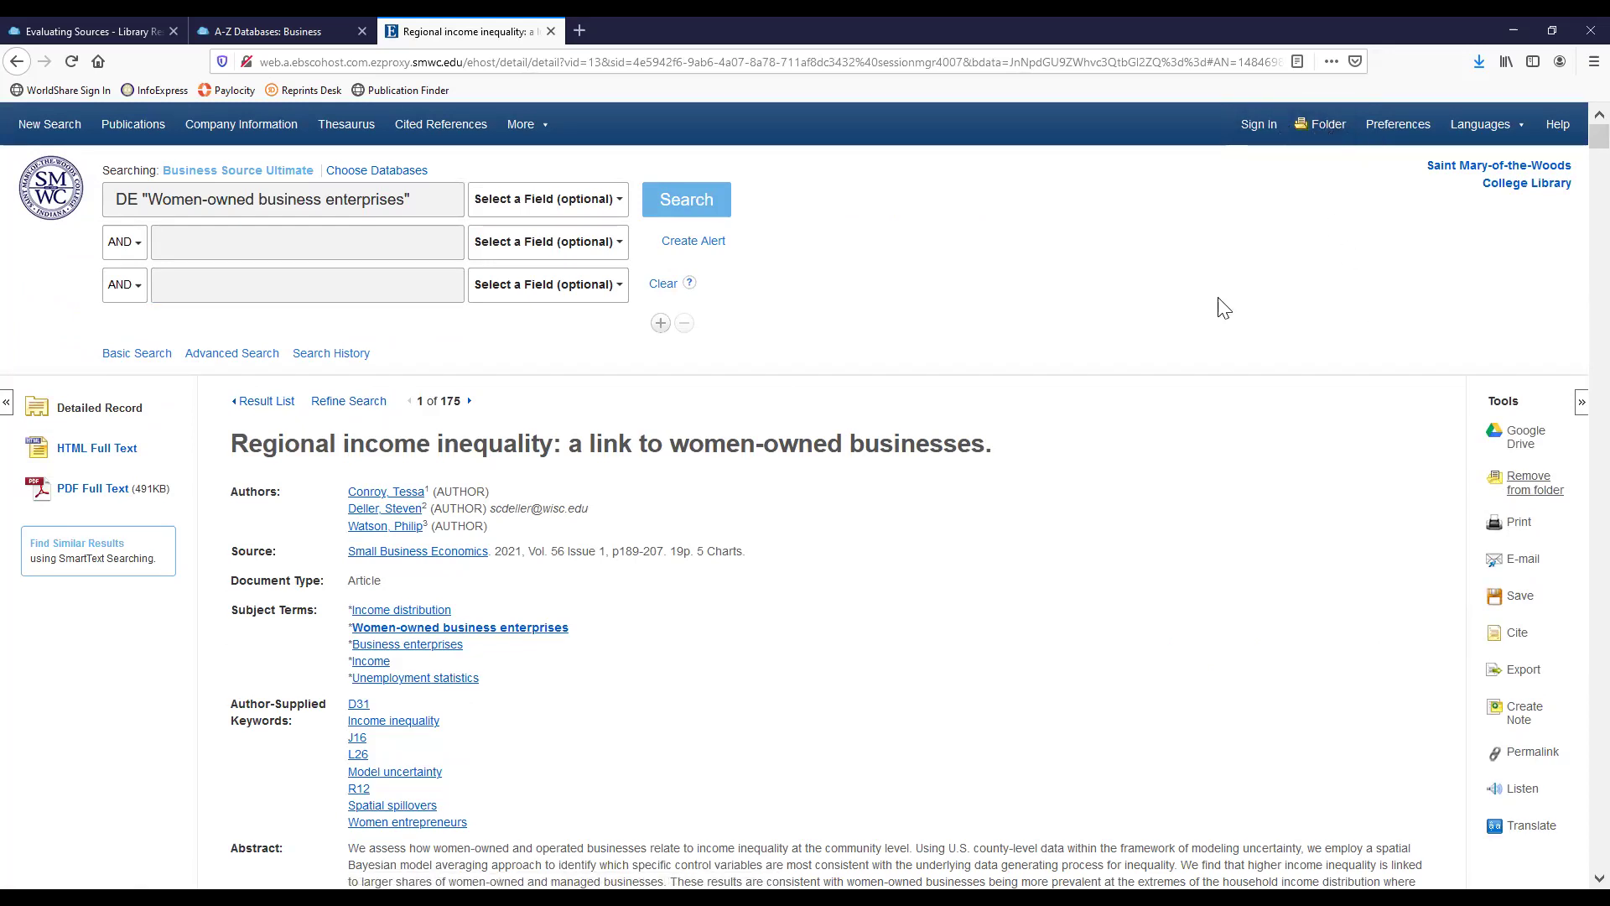
scroll(1223, 307, "down", 1)
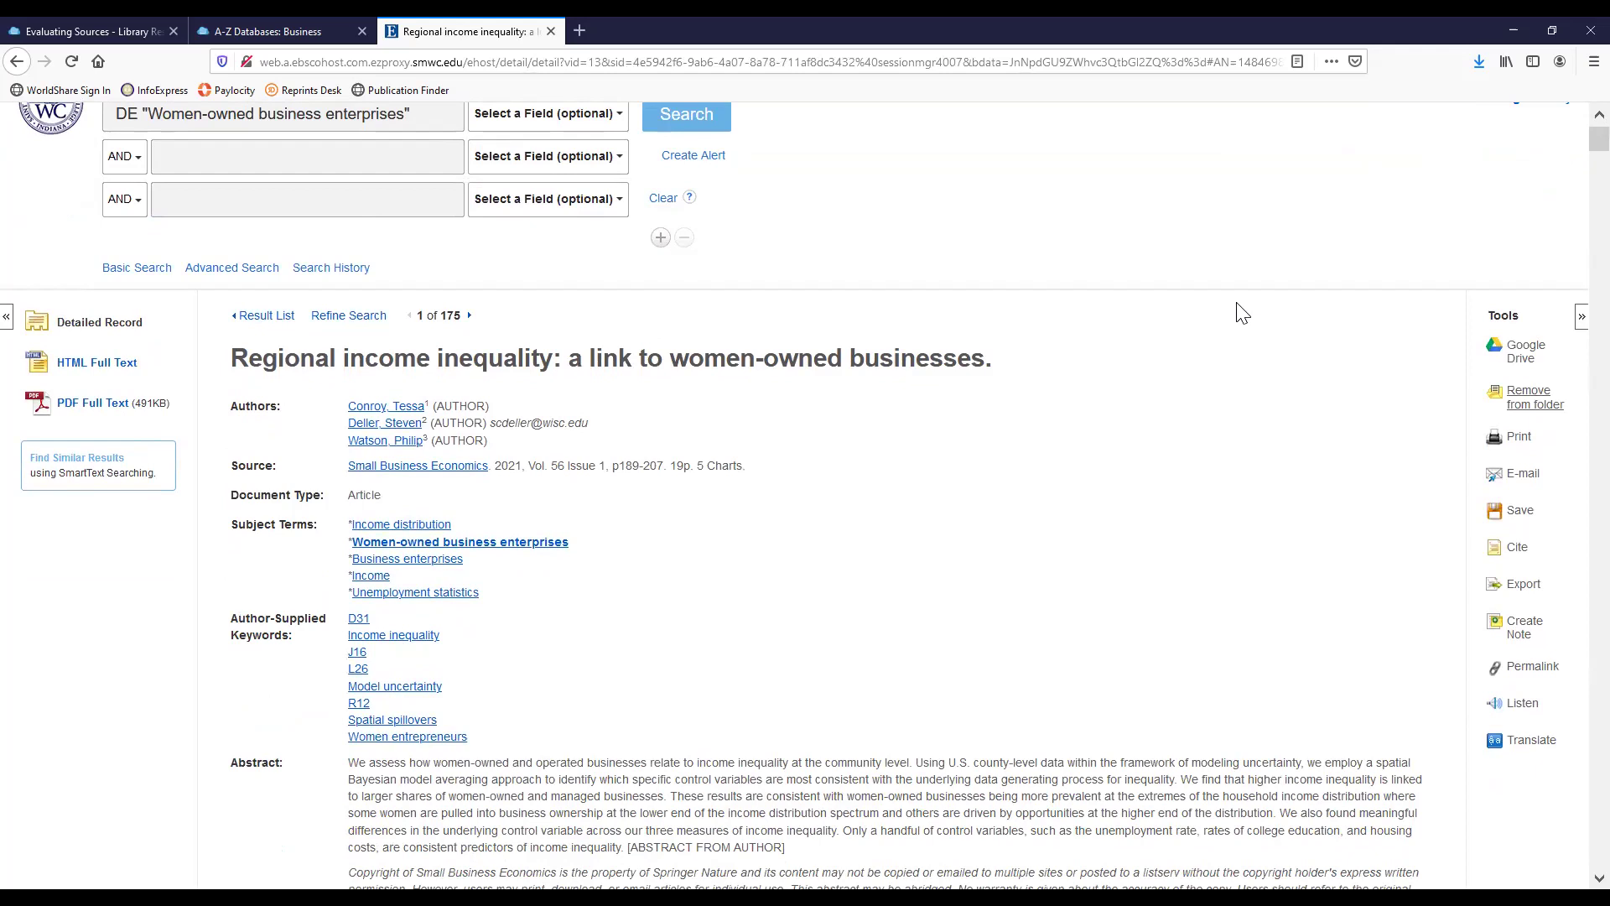
scroll(1242, 313, "up", 2)
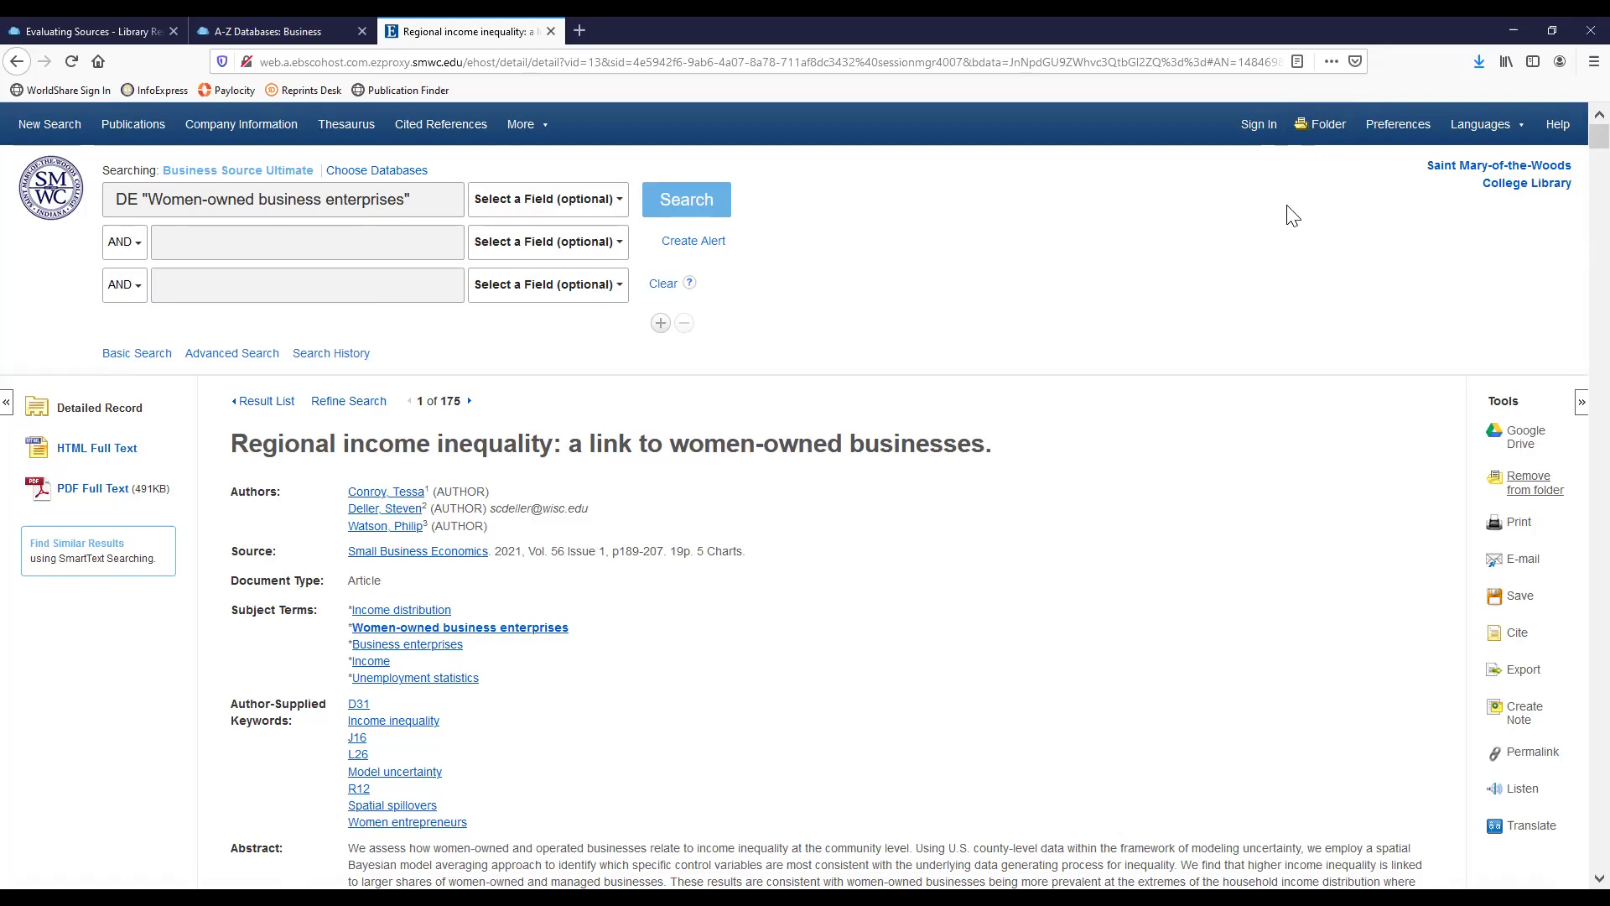
Show the article's citation formats and find the APA reference.
scroll(1406, 478, "down", 1)
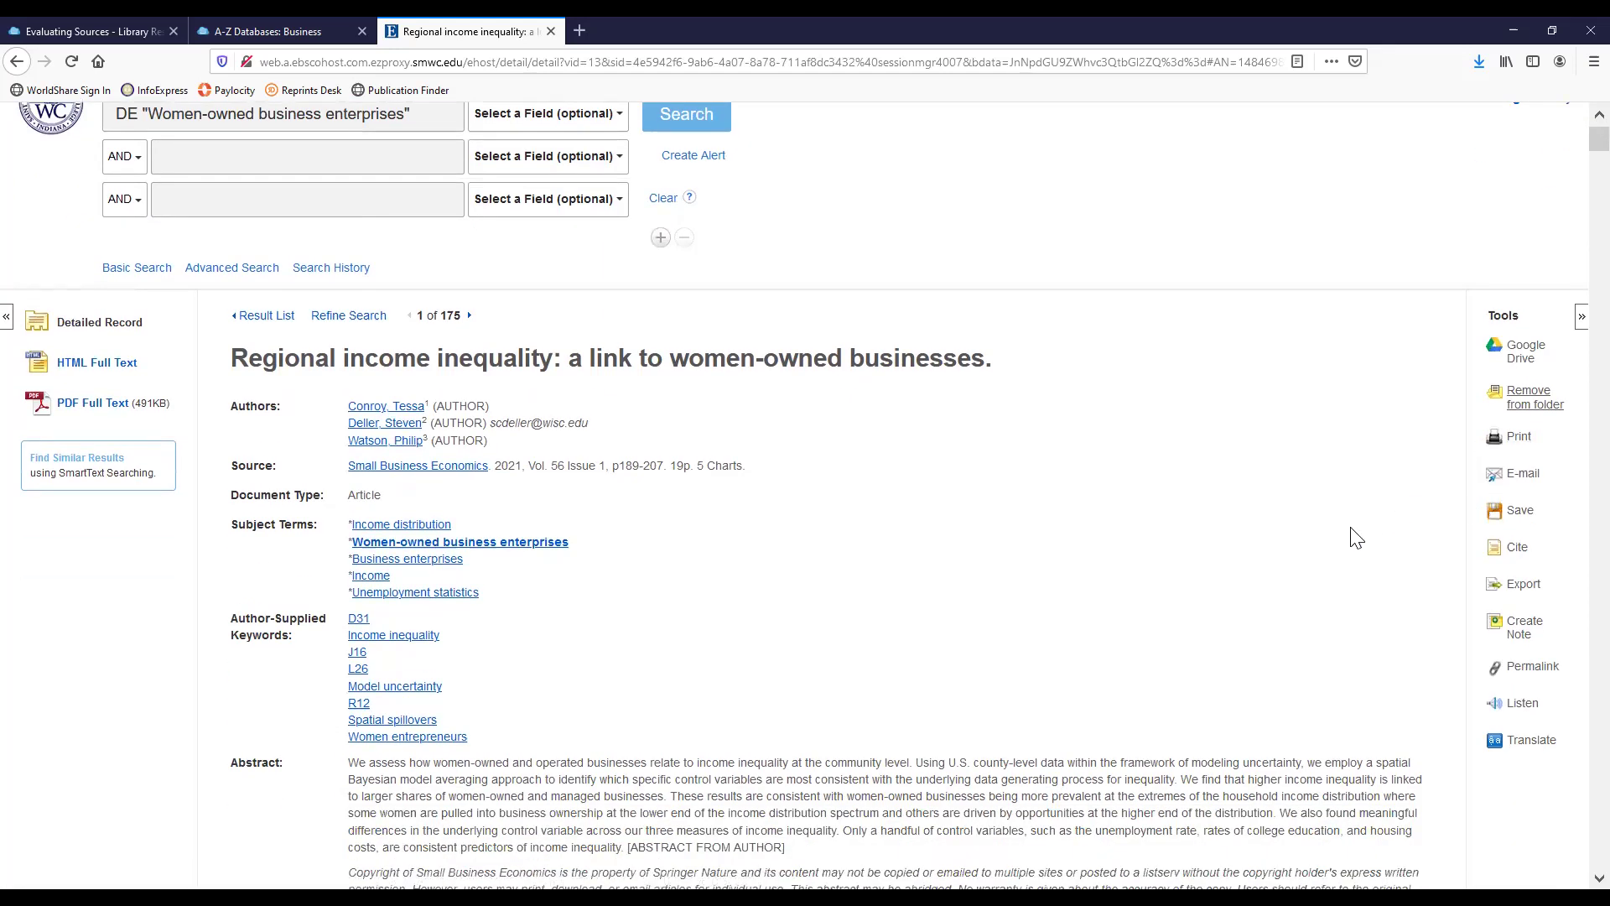
left_click(1518, 556)
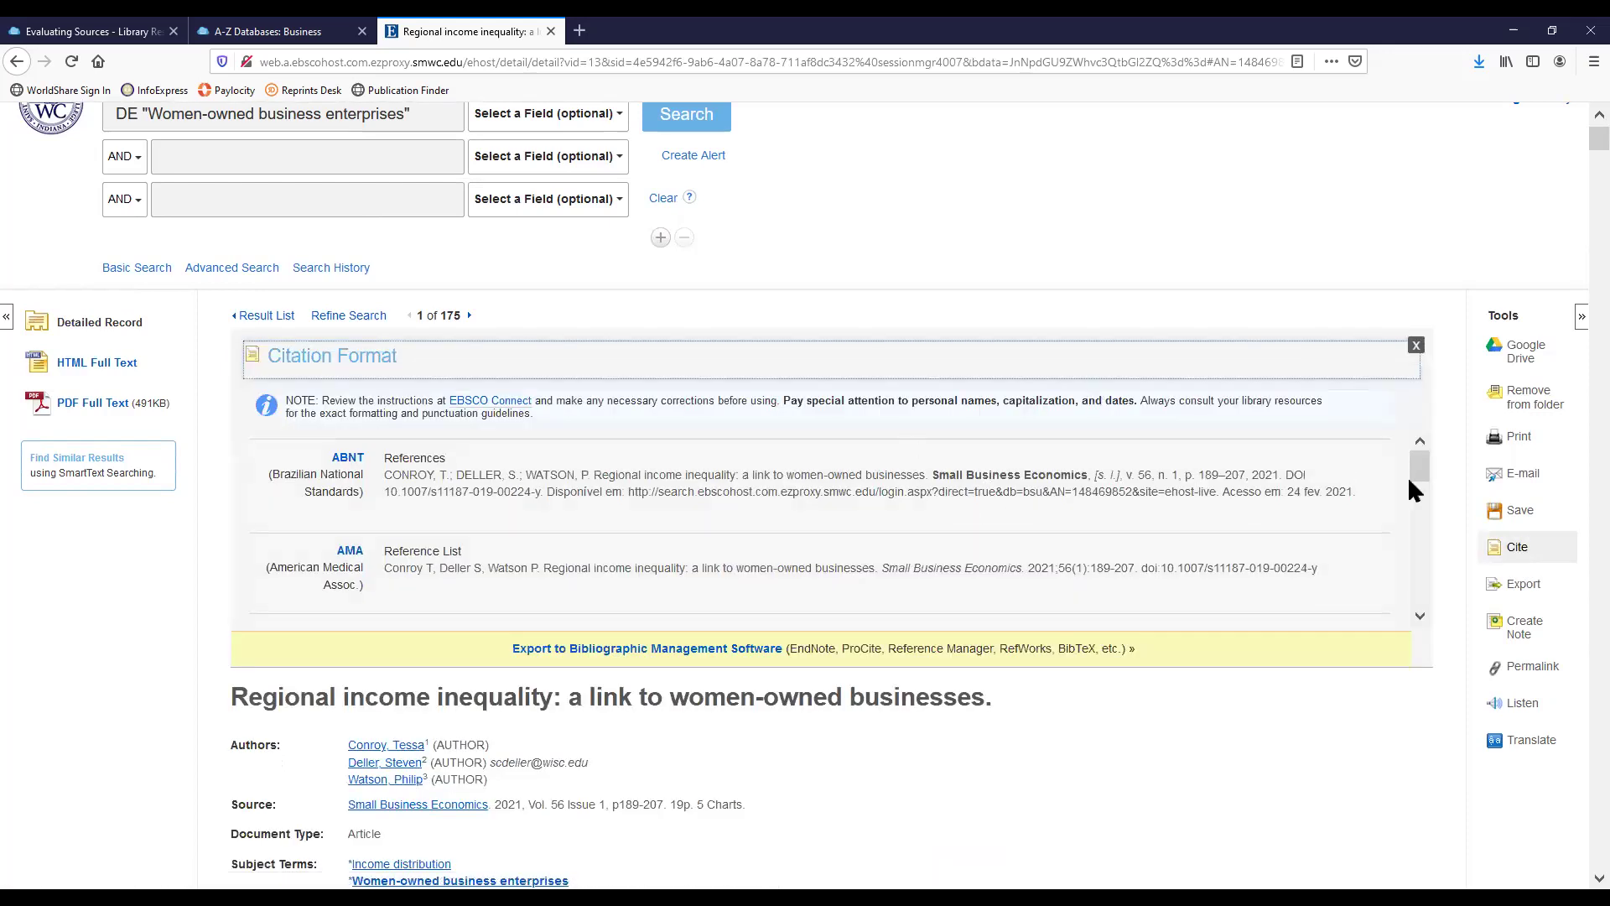
left_click_drag(1419, 469, 1420, 475)
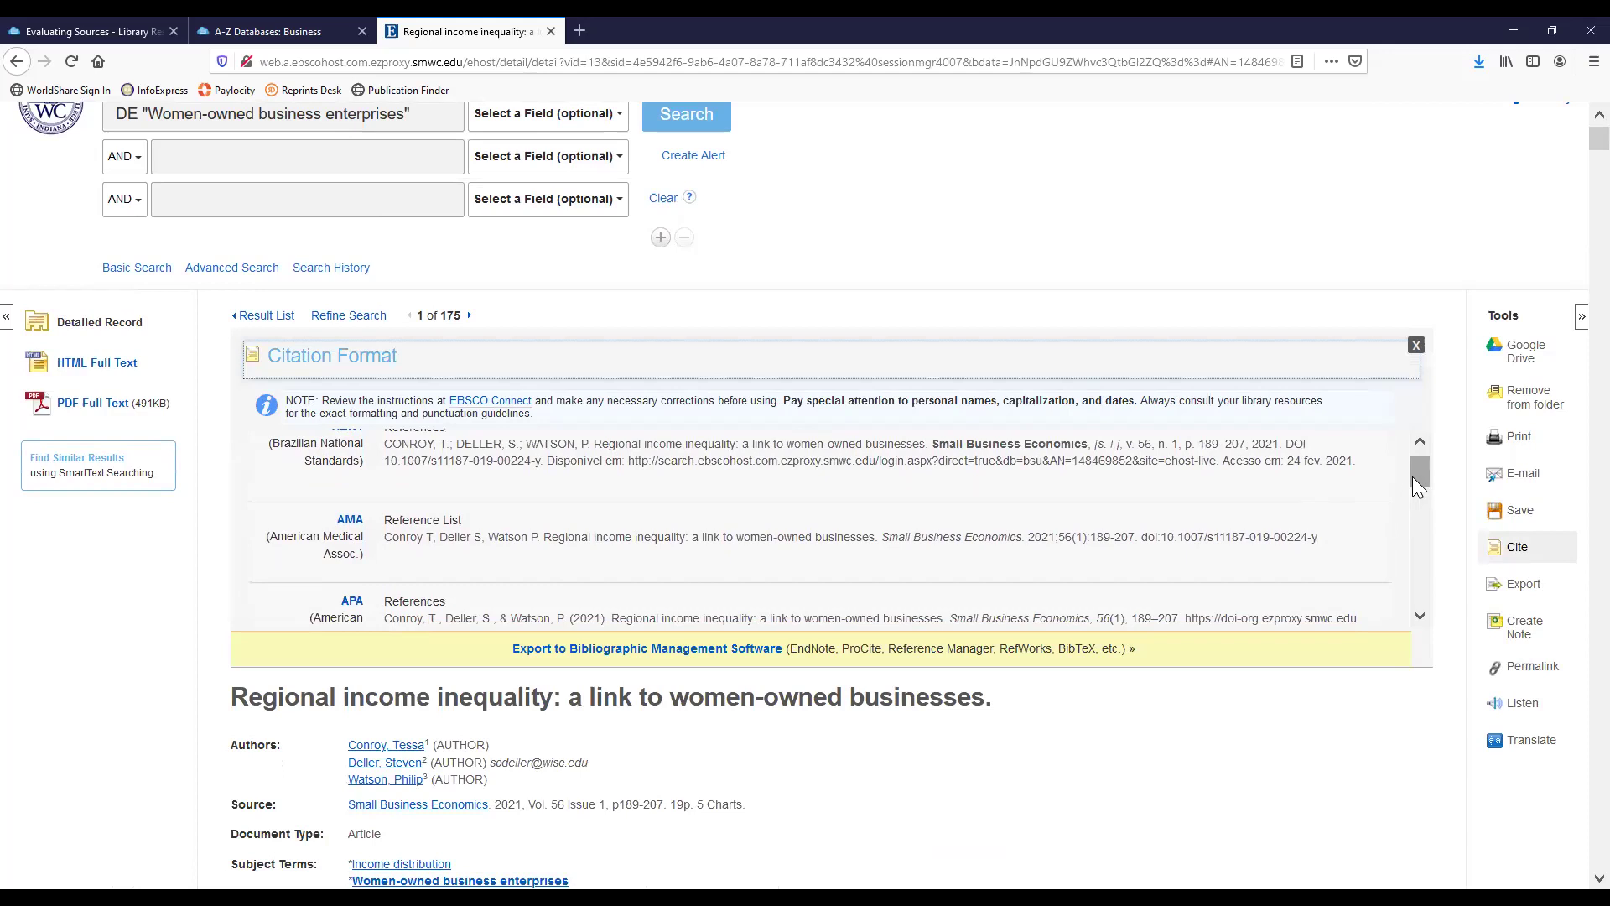
left_click_drag(1418, 476, 1420, 492)
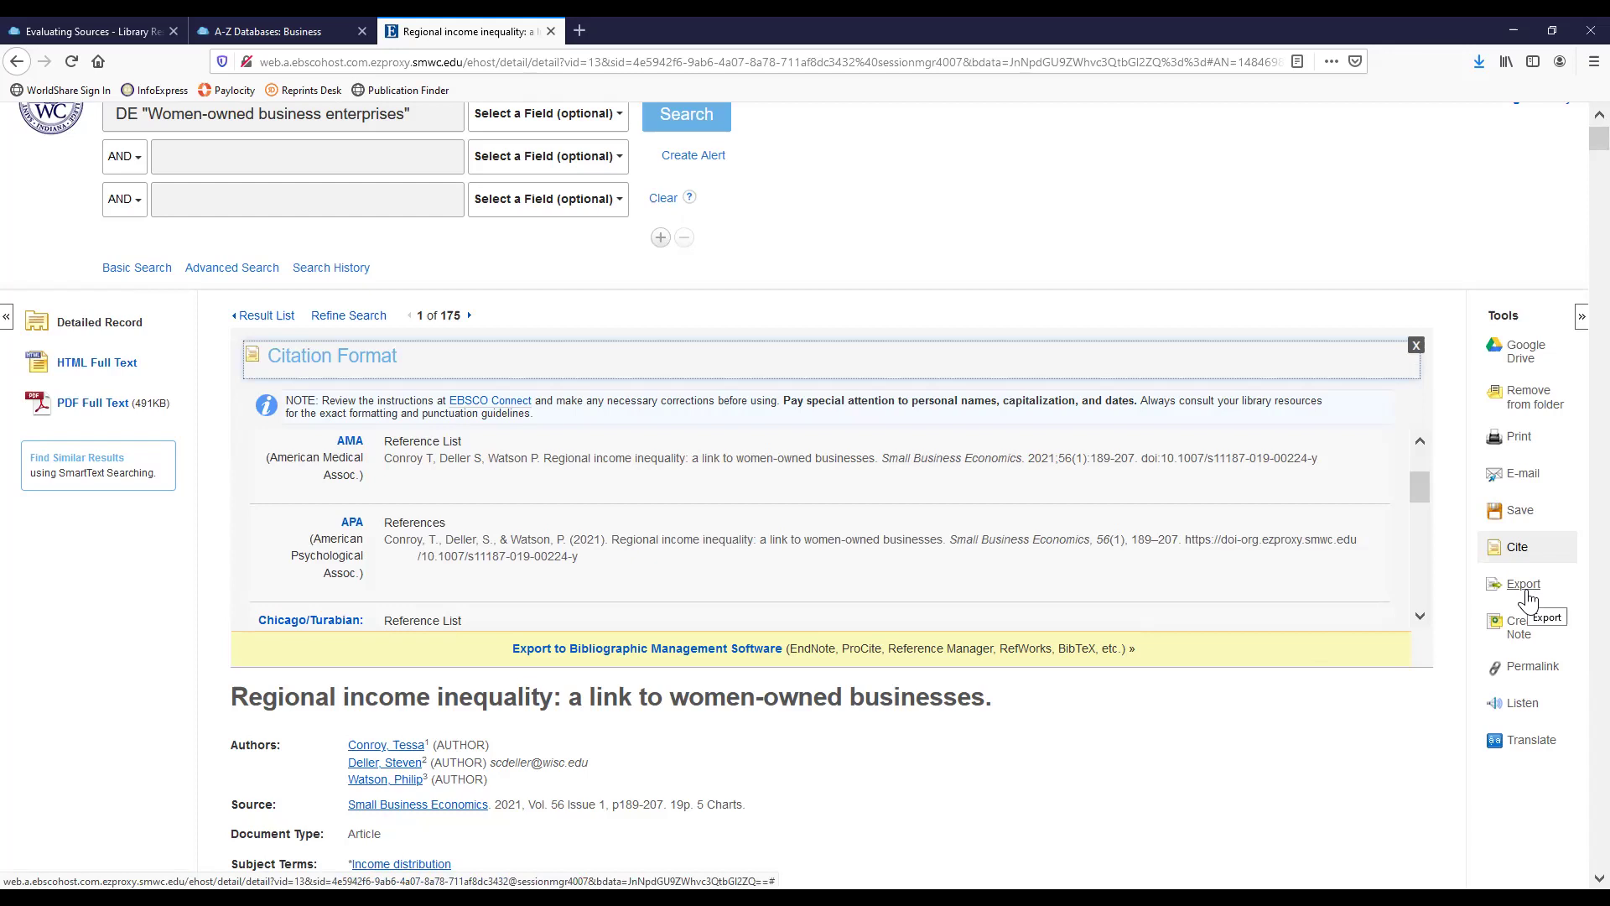
Display the article's permalink, select the link text, and compare it with the browser's page address.
left_click(1524, 671)
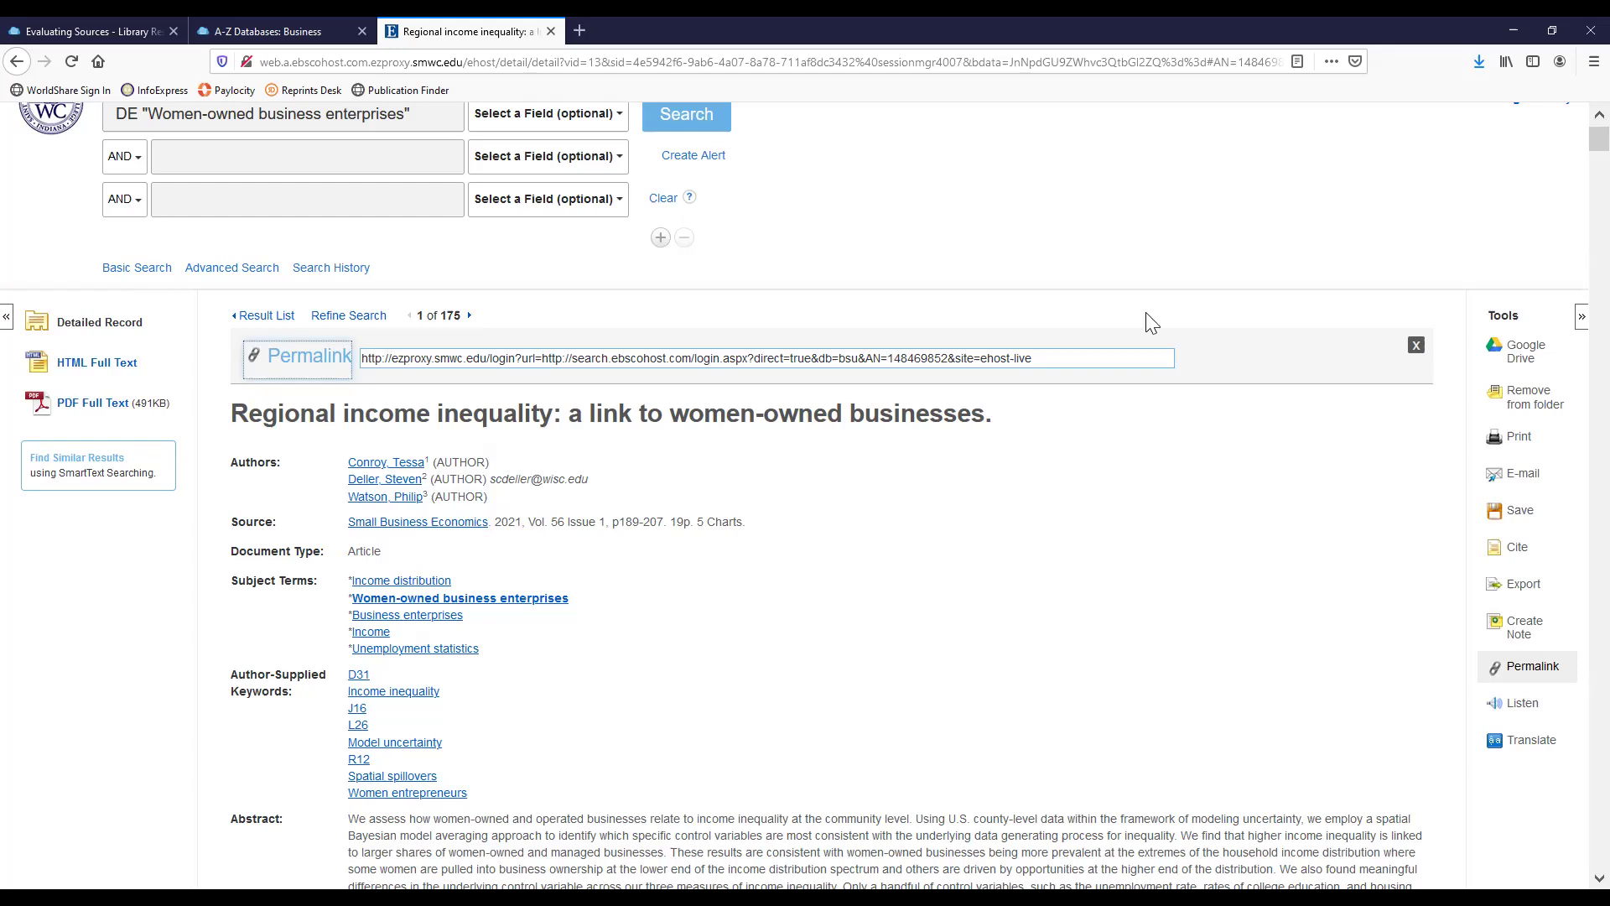
left_click(1059, 359)
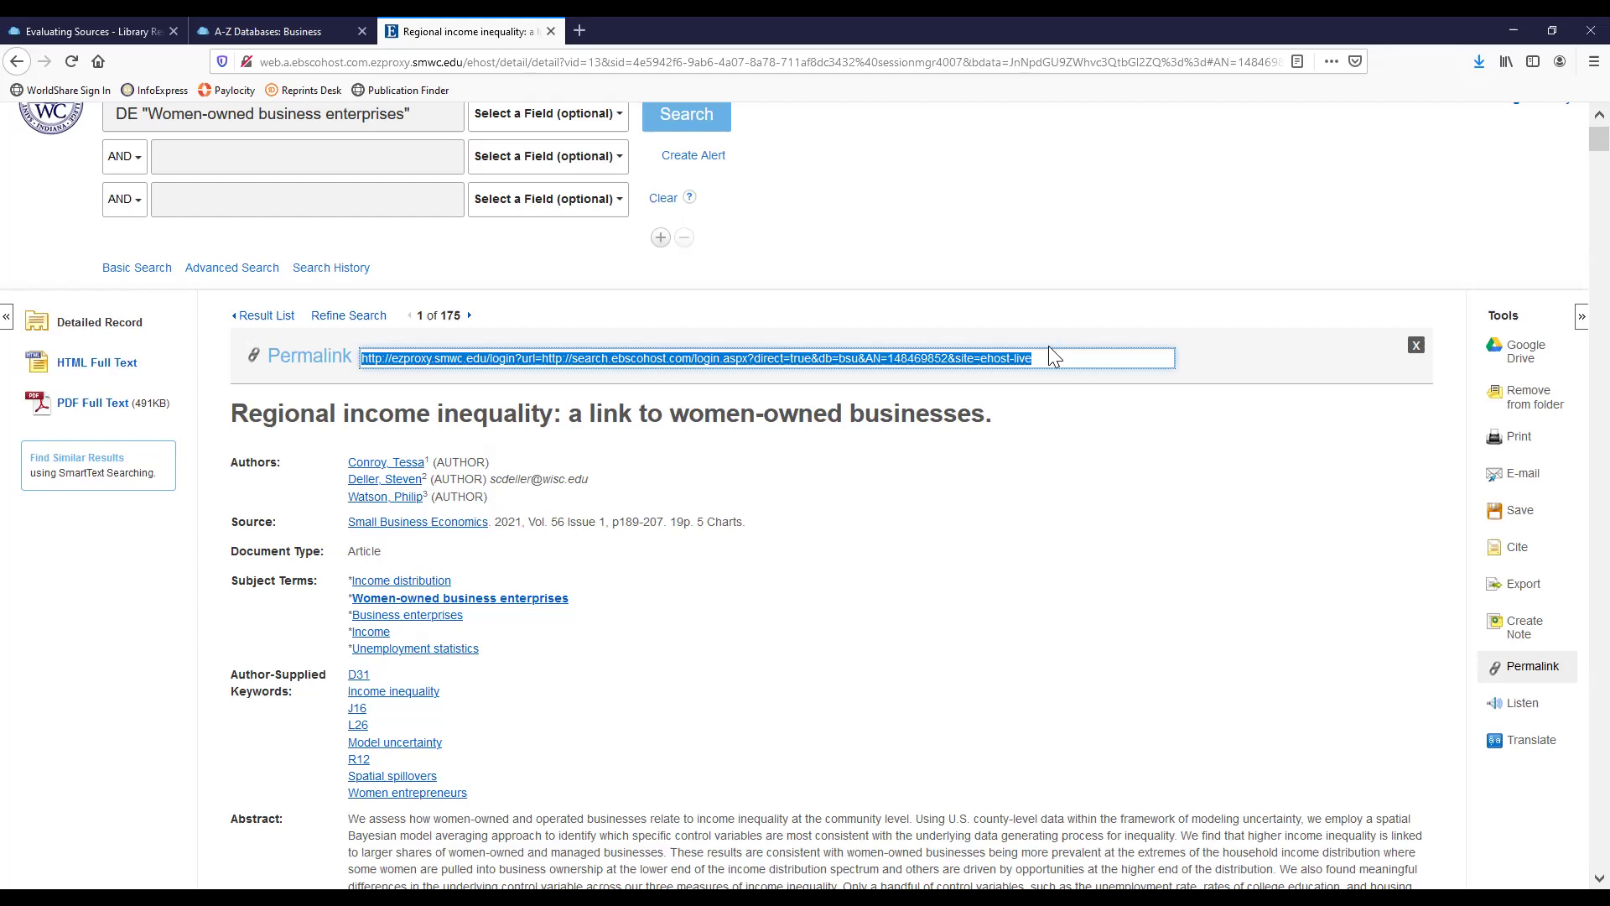
left_click(890, 67)
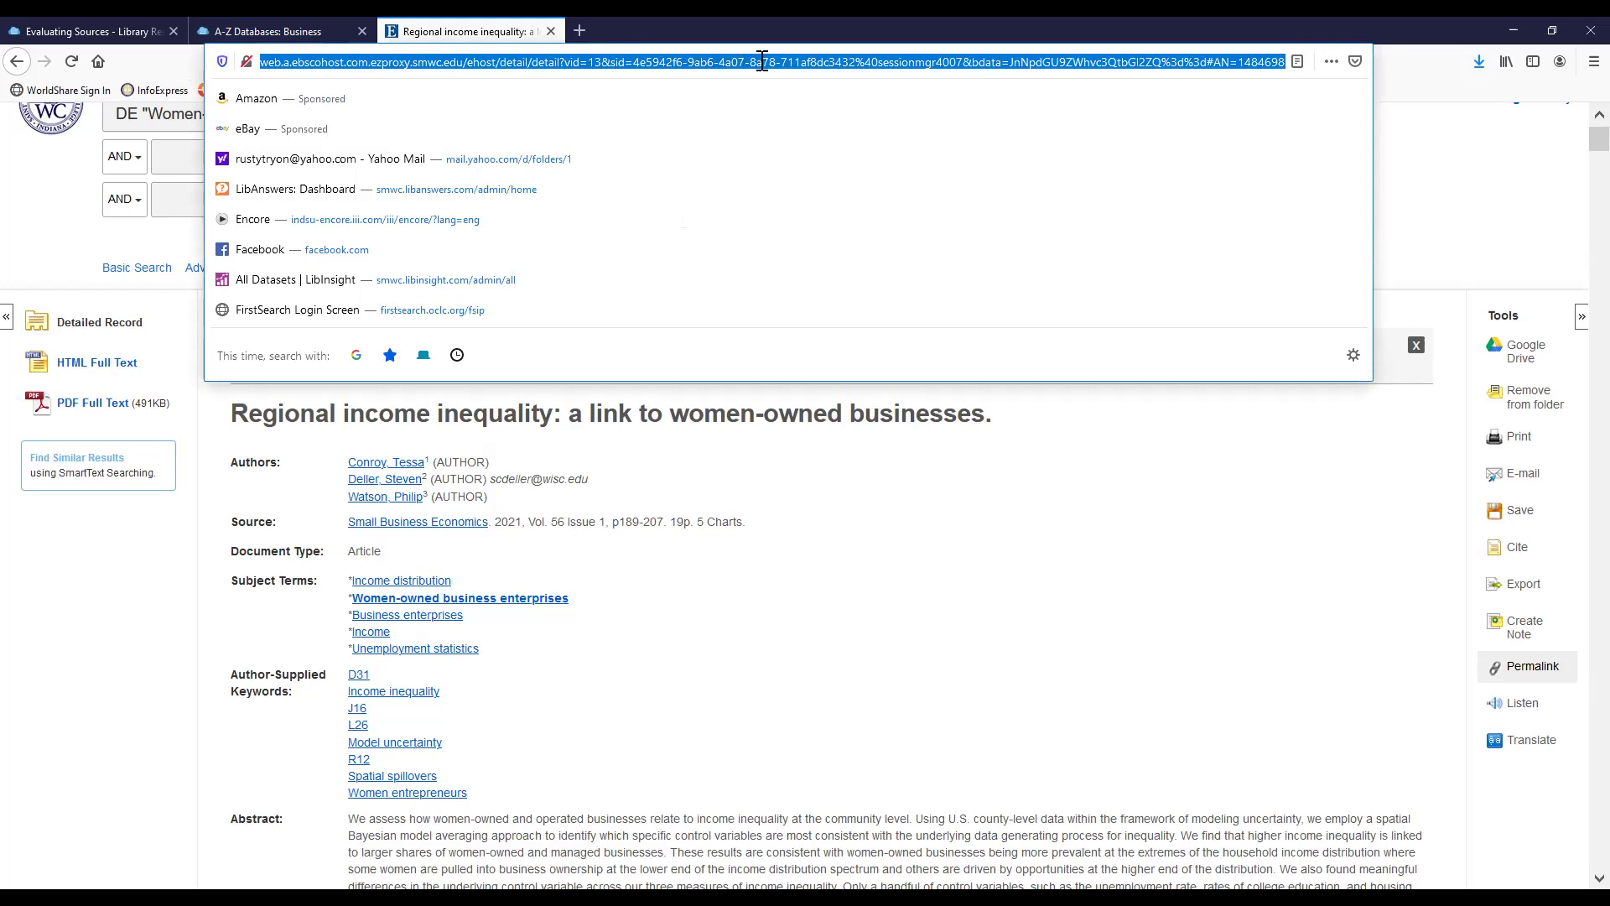
left_click(1439, 175)
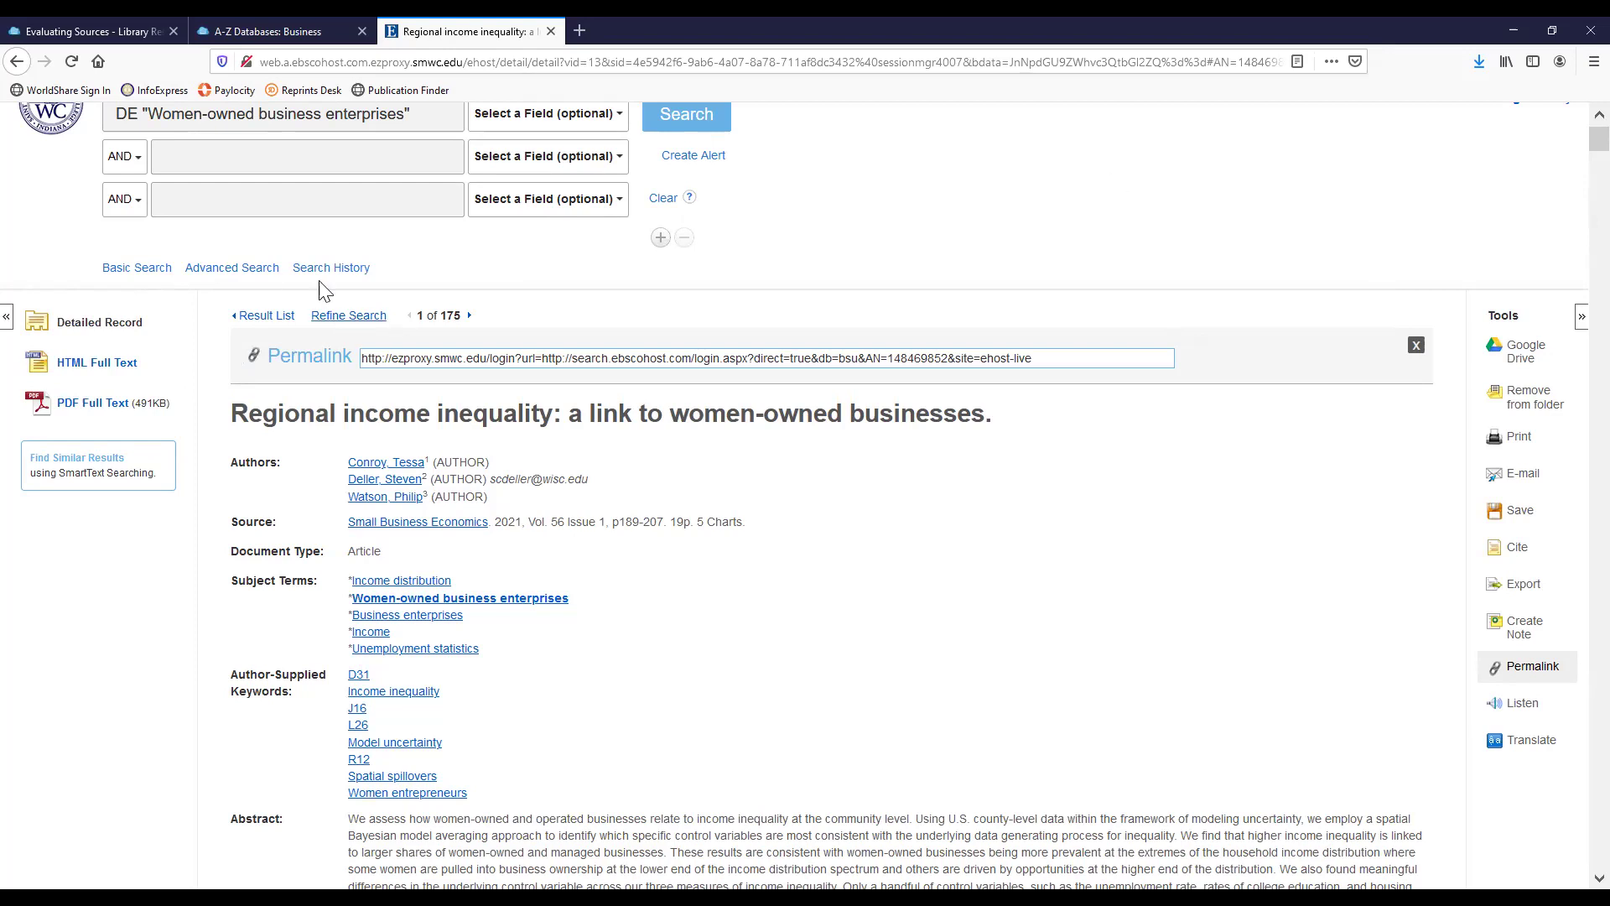
Return to the result list and view the PDF full text of "Regional income inequality: a link to women-owned businesses".
left_click(250, 322)
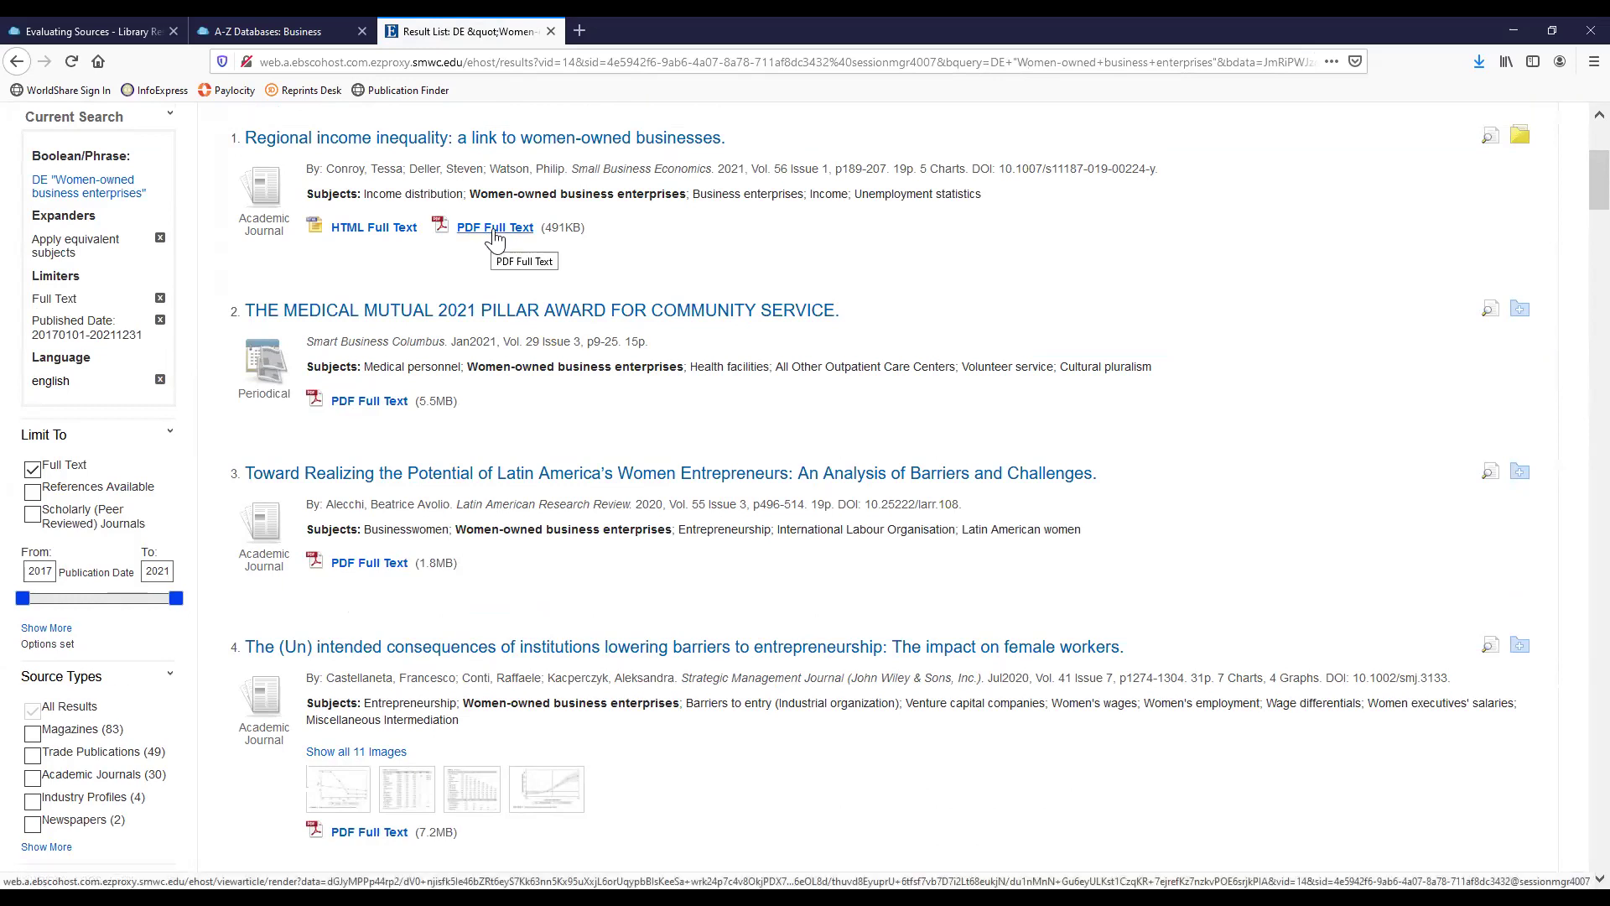
left_click(494, 240)
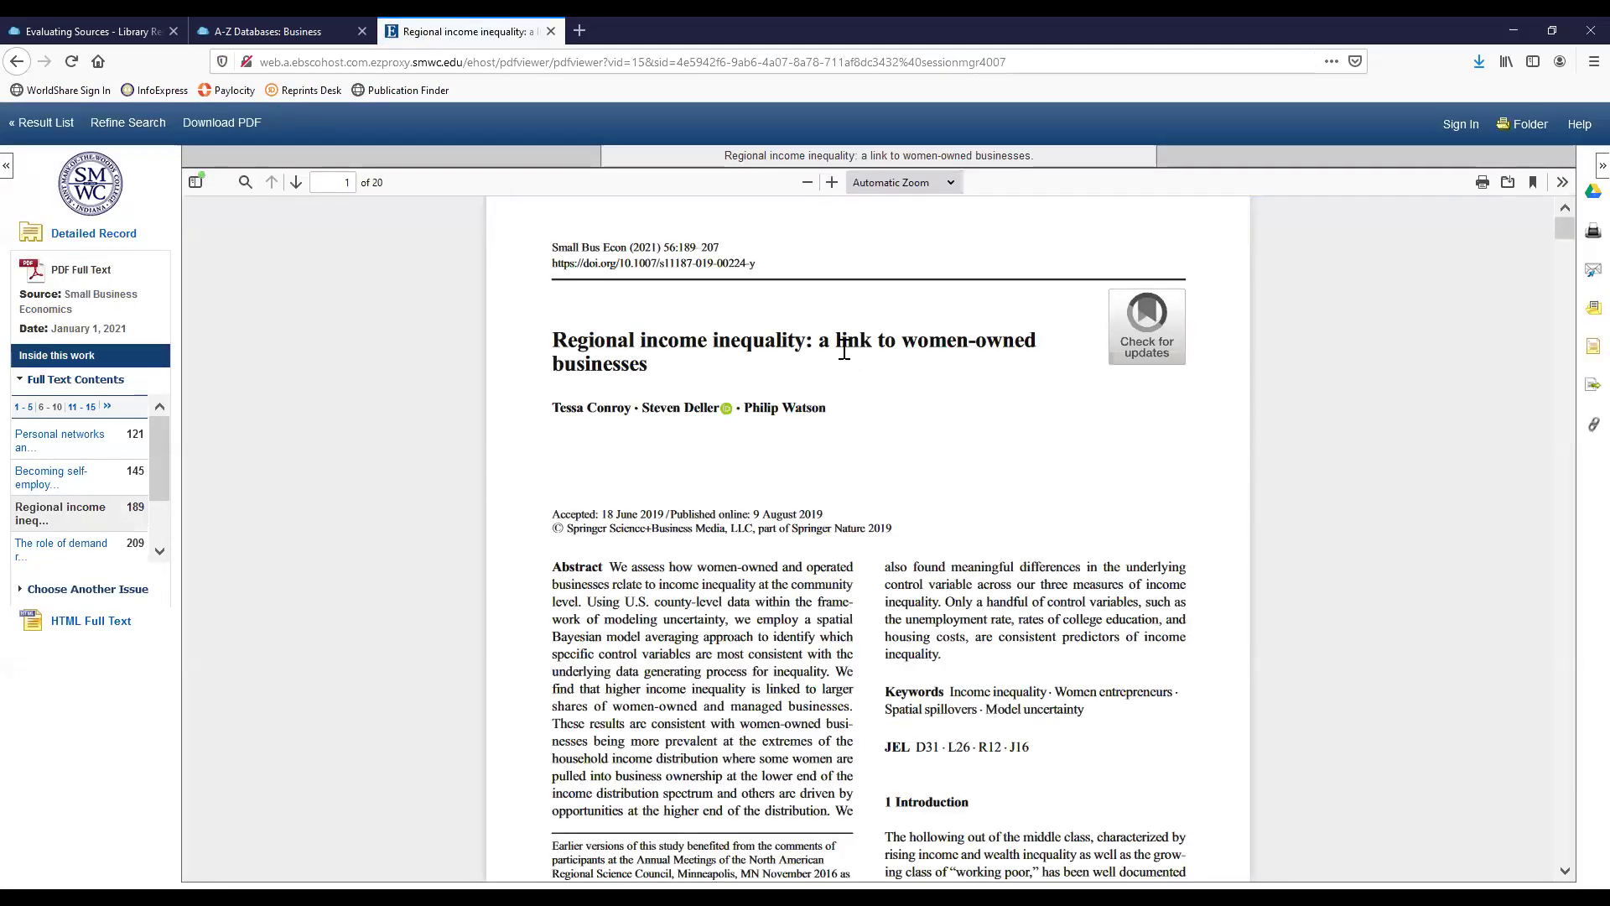
scroll(844, 351, "down", 10)
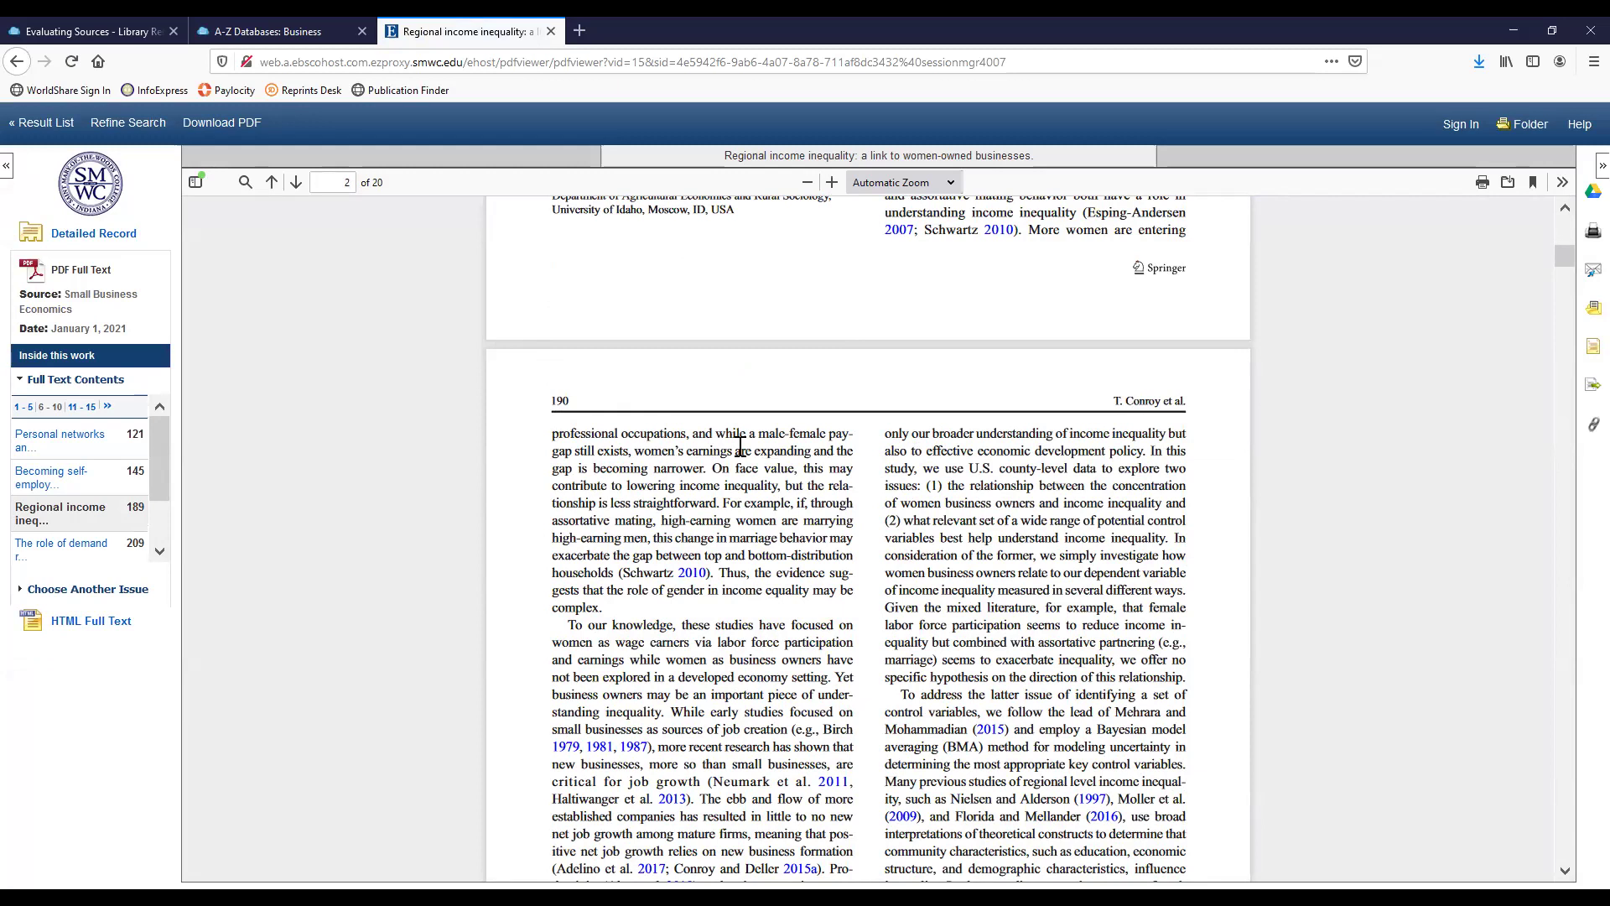
Go from the Rooney Library home page to the Library Research Basics research guide and open its Evaluating Sources page.
left_click(103, 26)
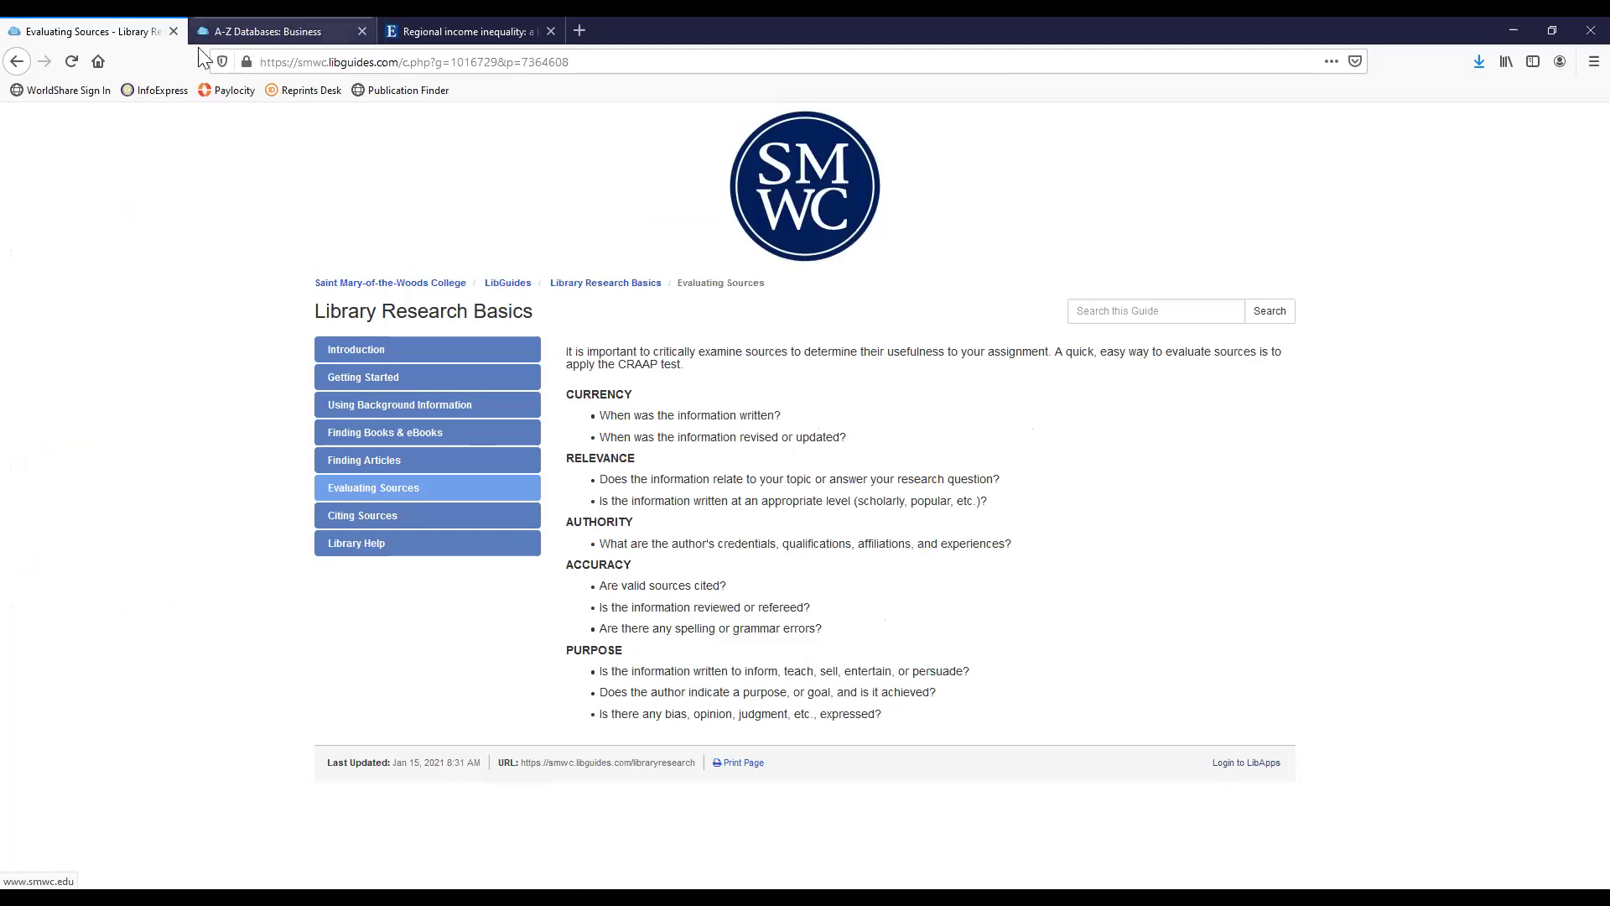
left_click(98, 61)
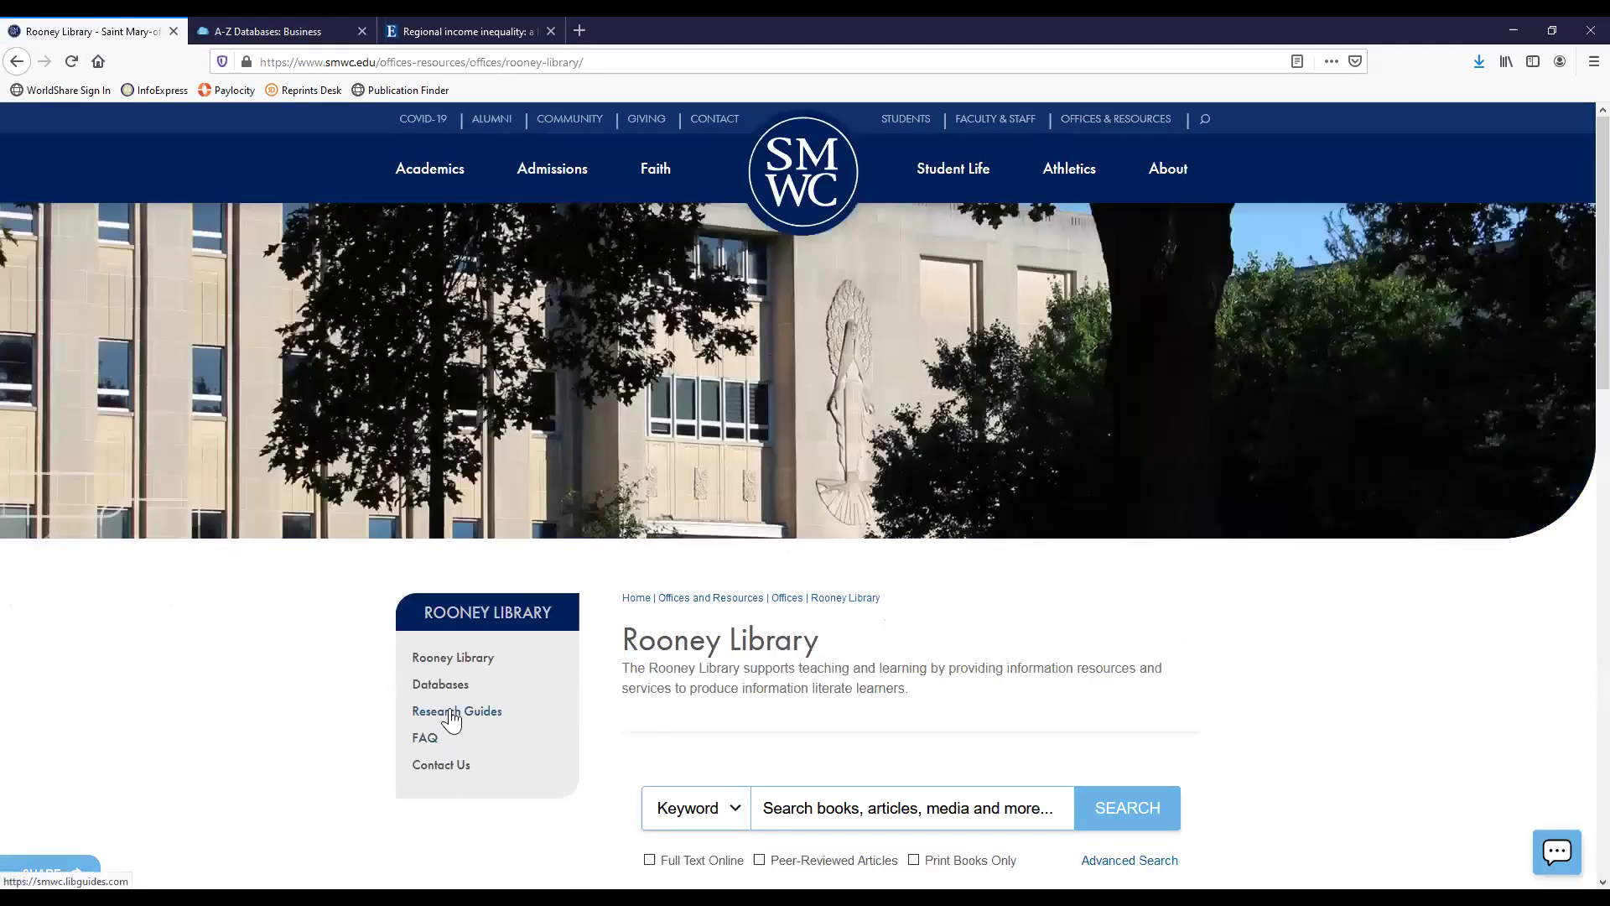
left_click(453, 714)
scroll(404, 722, "down", 3)
scroll(403, 720, "down", 2)
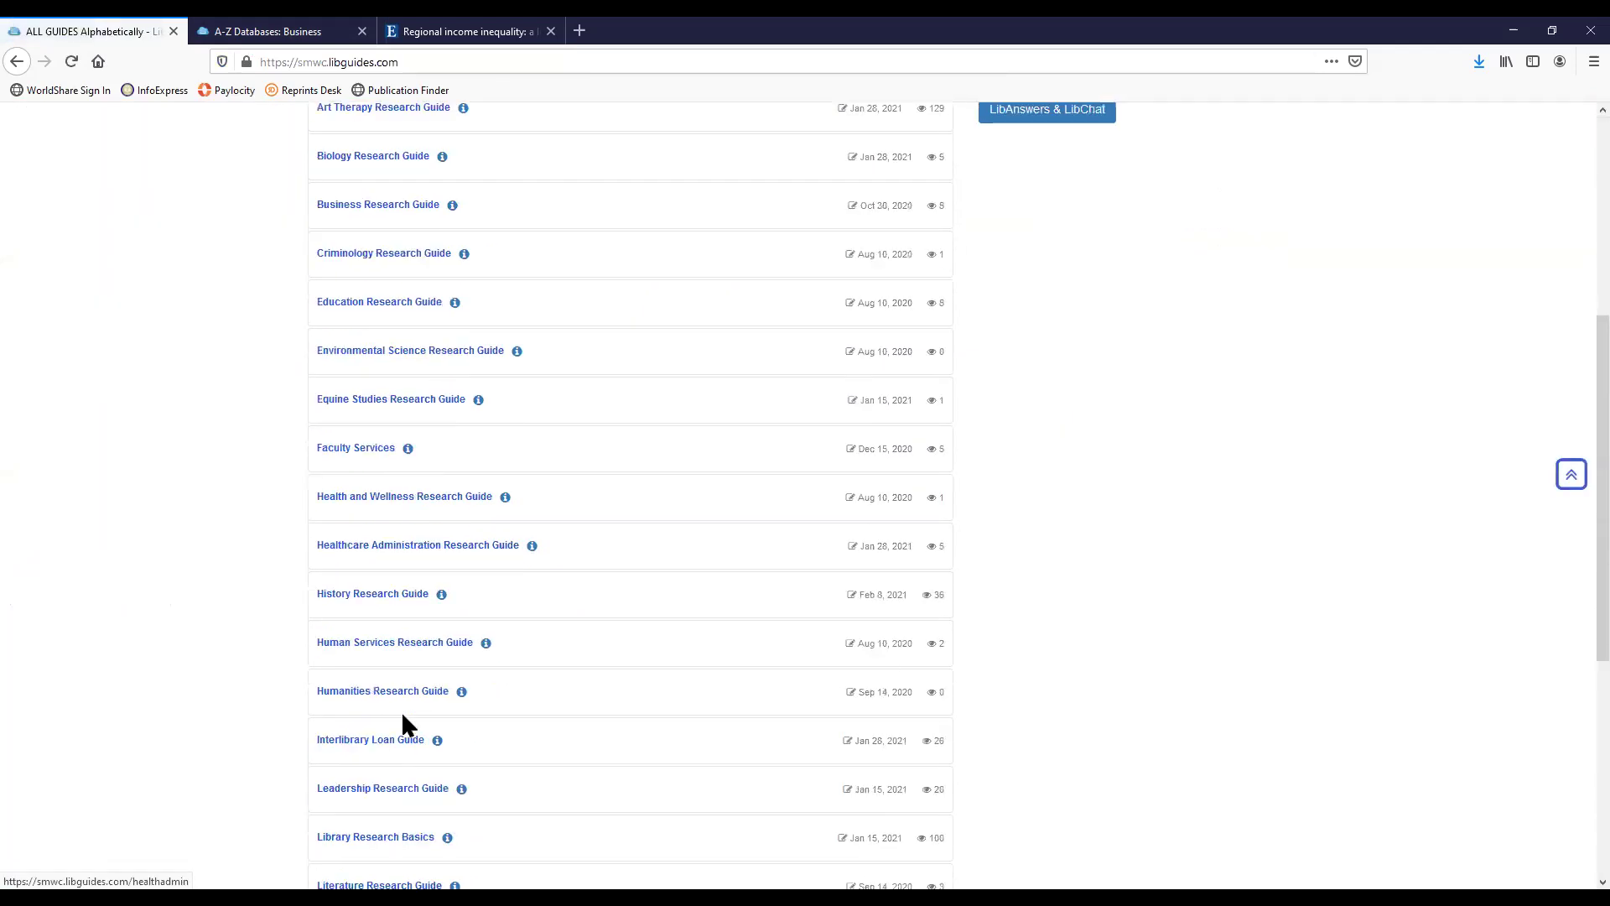
scroll(459, 814, "down", 1)
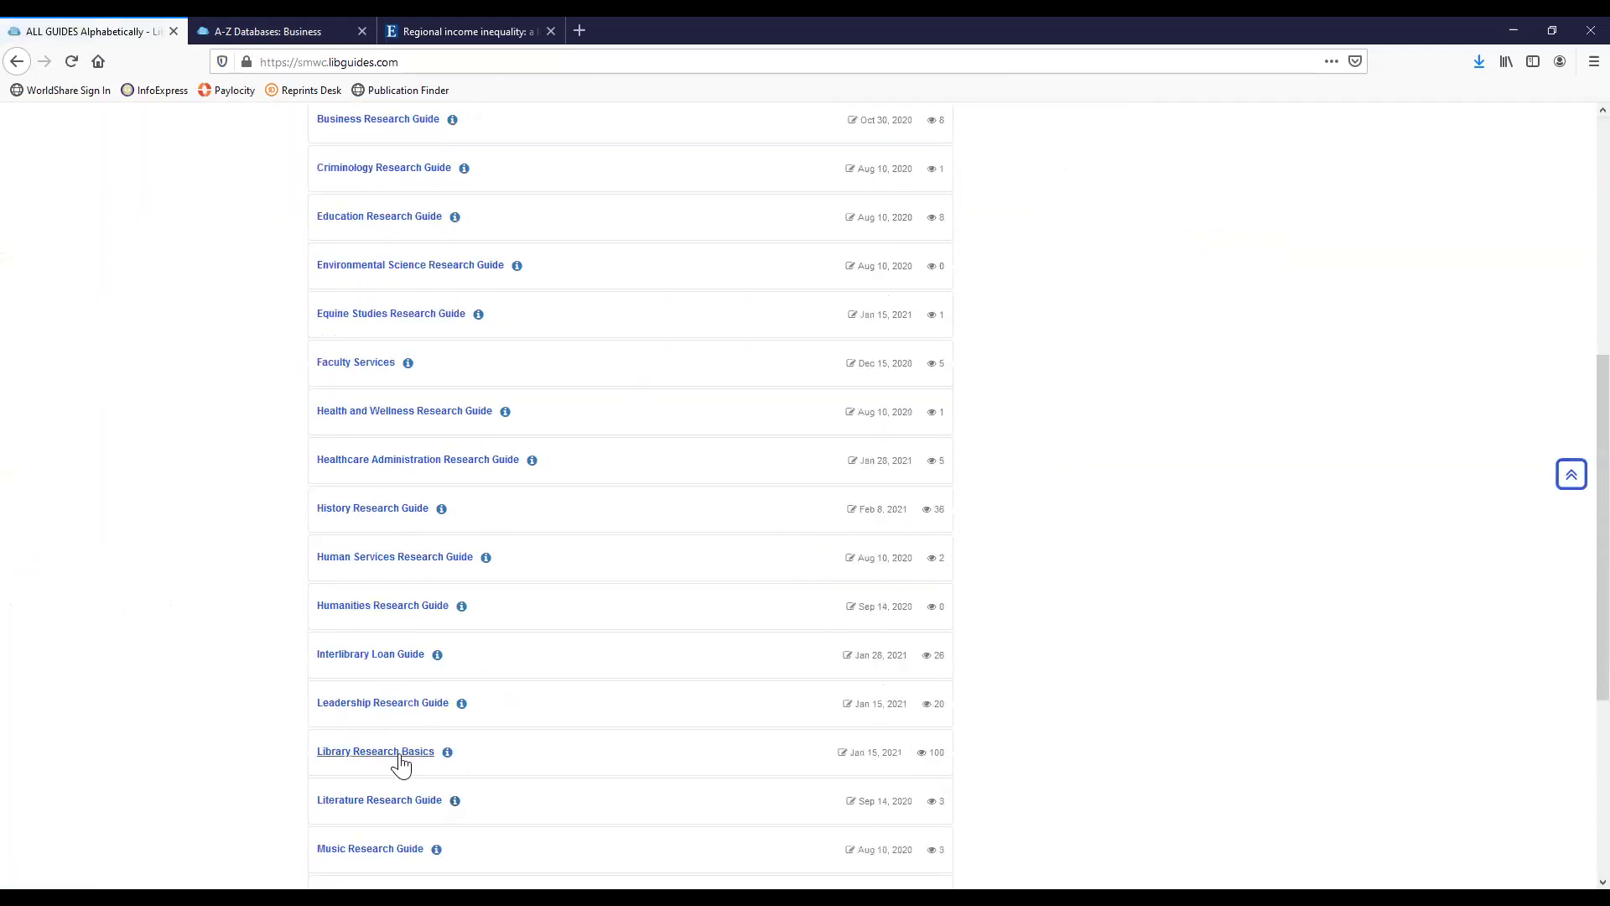
left_click(396, 752)
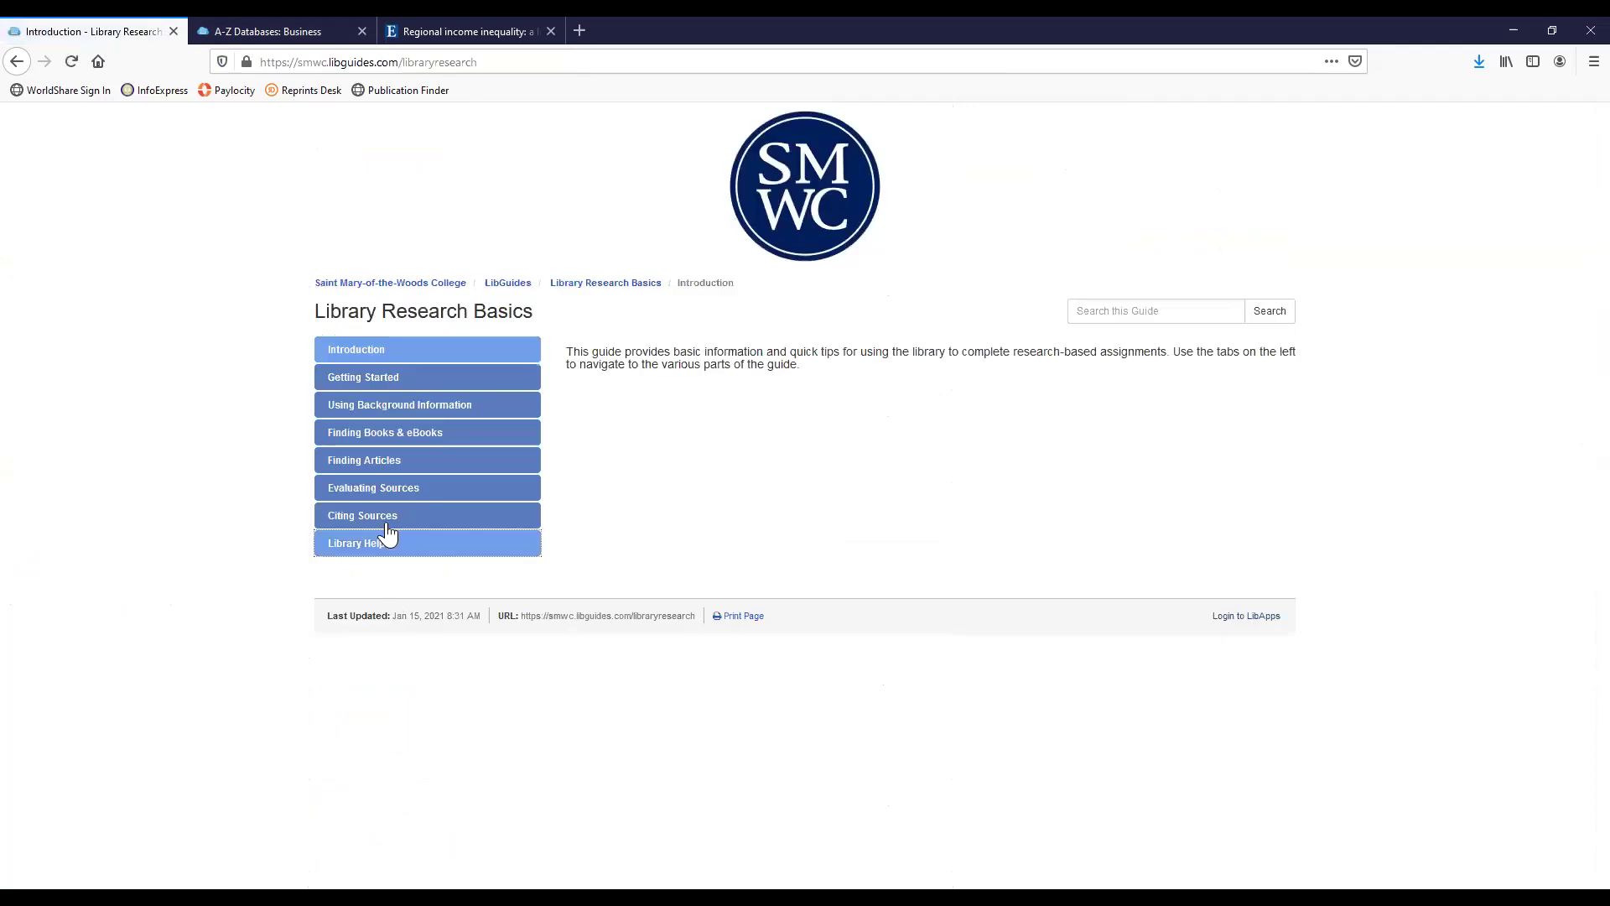
left_click(387, 499)
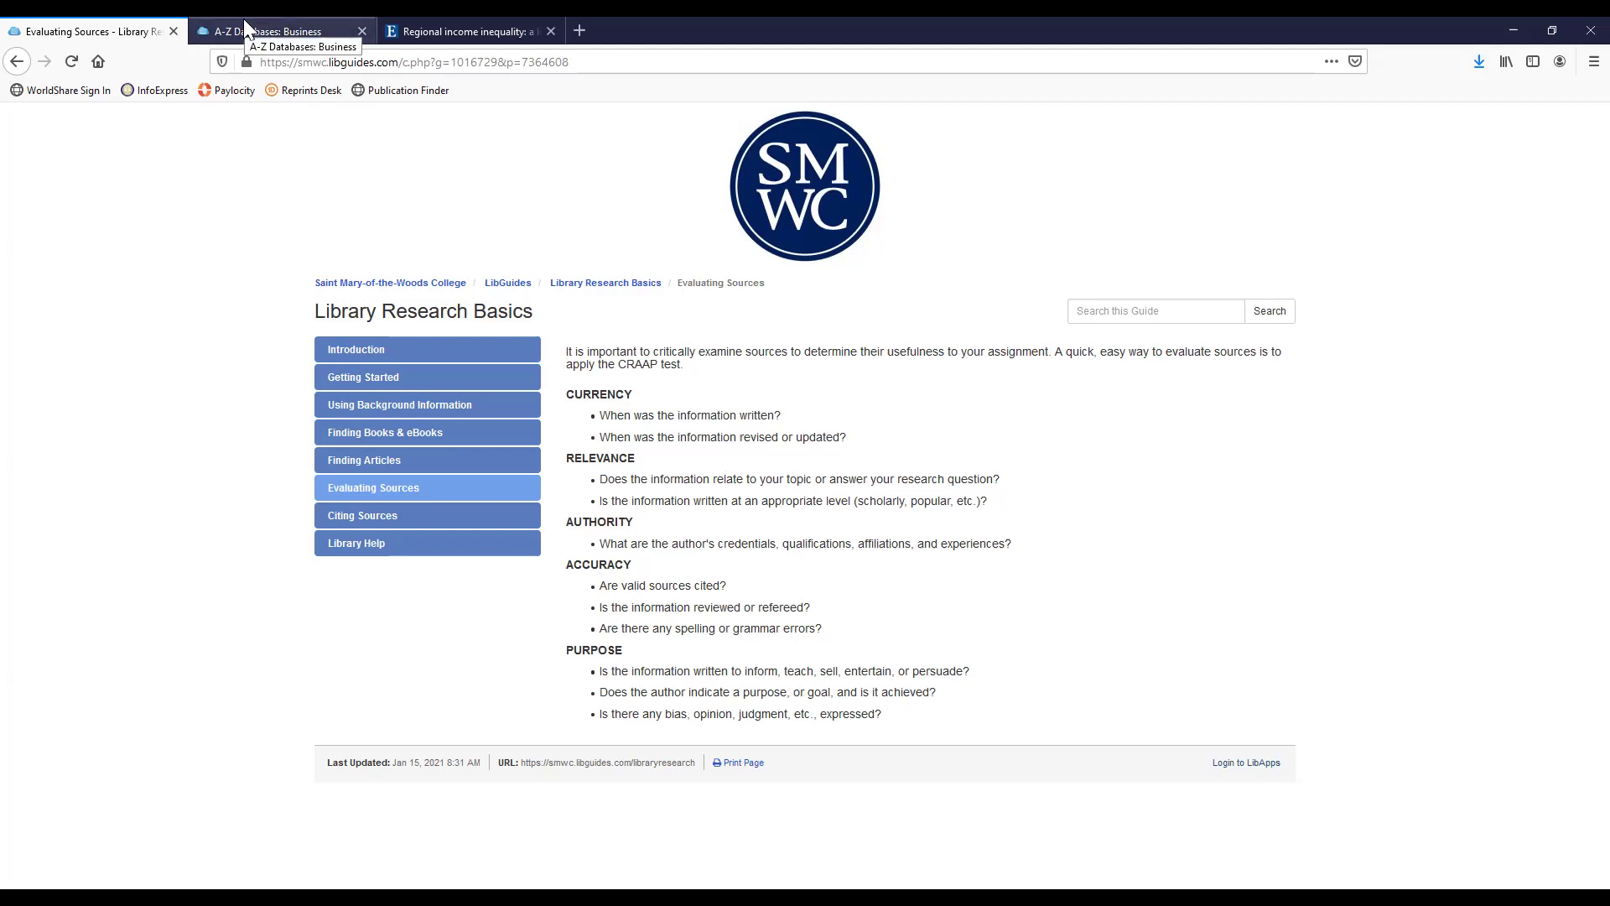
Return to the article's PDF and examine its publication dates, author affiliations and in-text citations against the CRAAP criteria.
left_click(428, 37)
scroll(1038, 554, "up", 10)
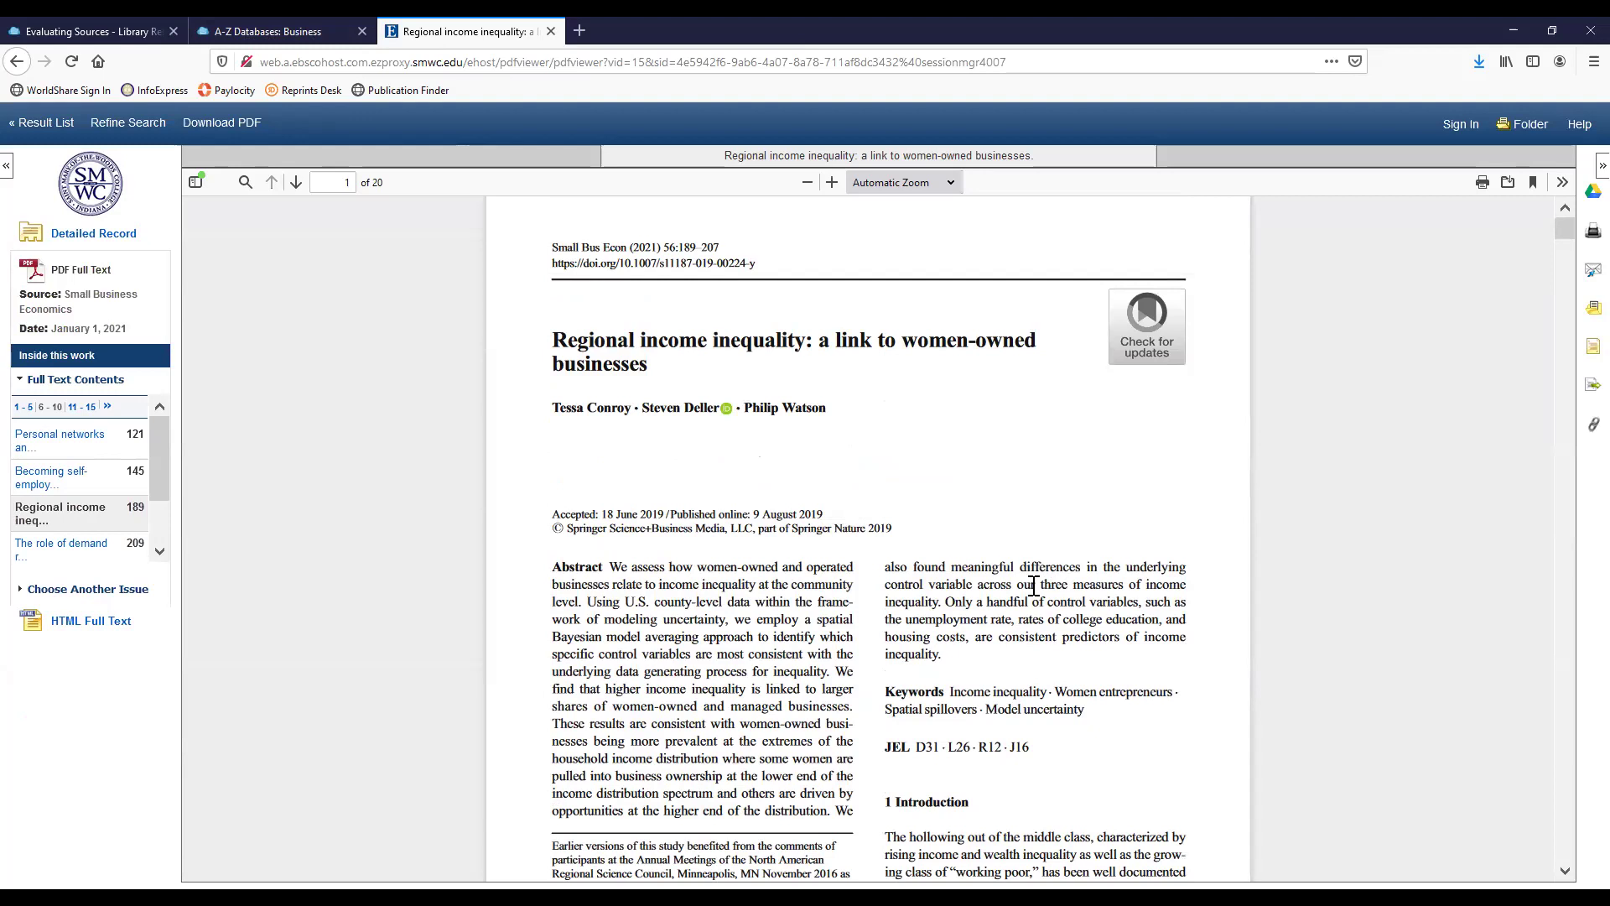
scroll(1034, 597, "down", 5)
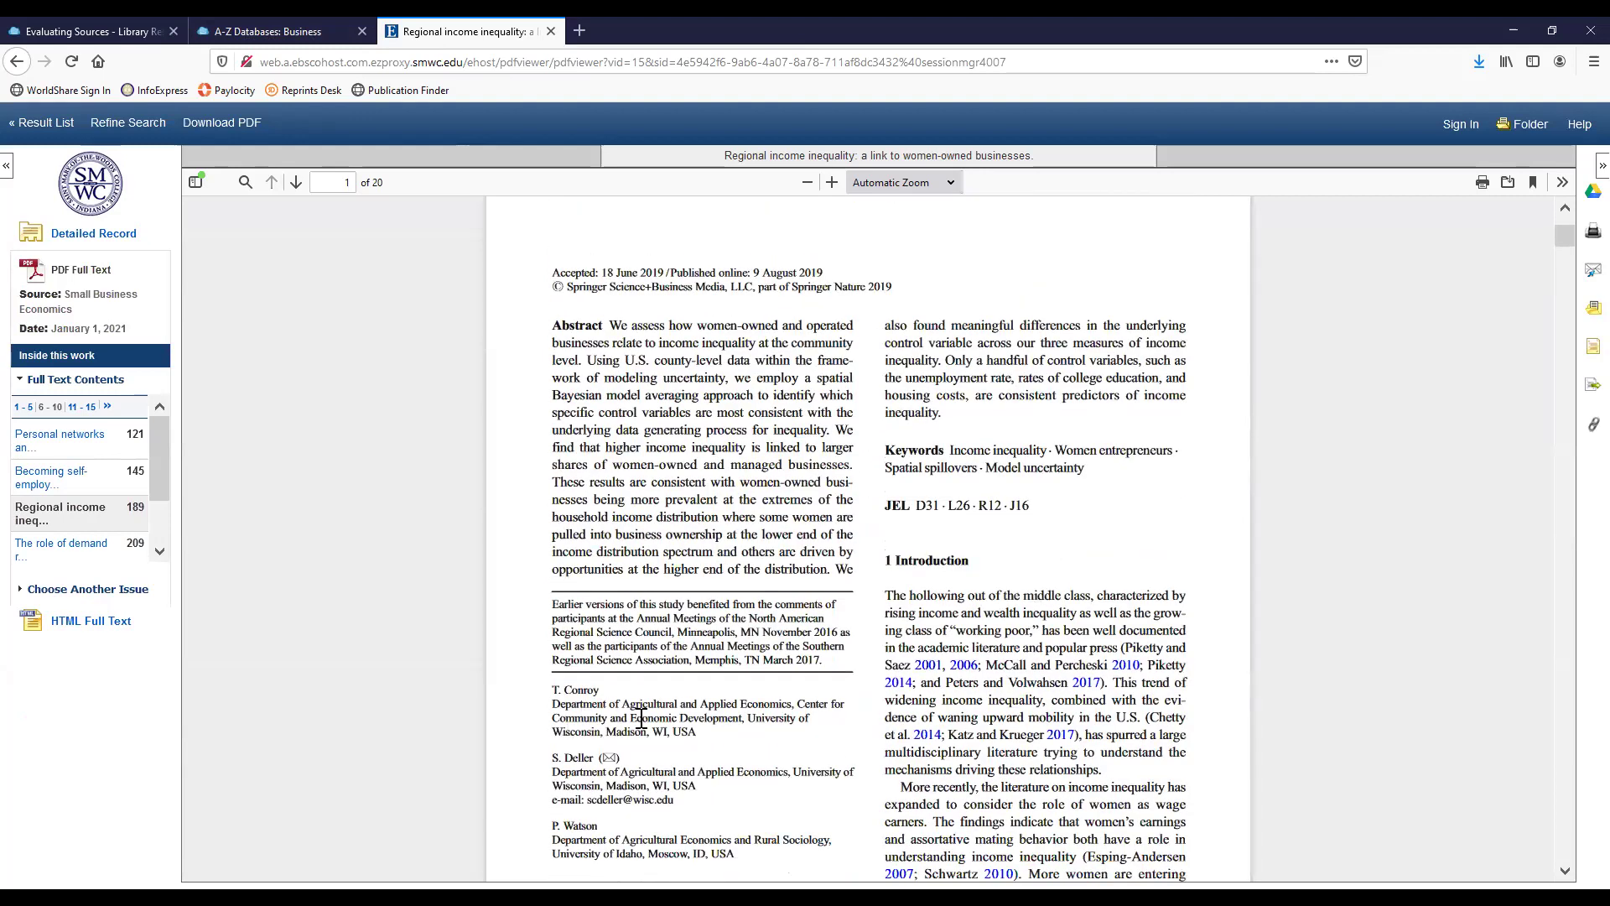
scroll(665, 717, "down", 2)
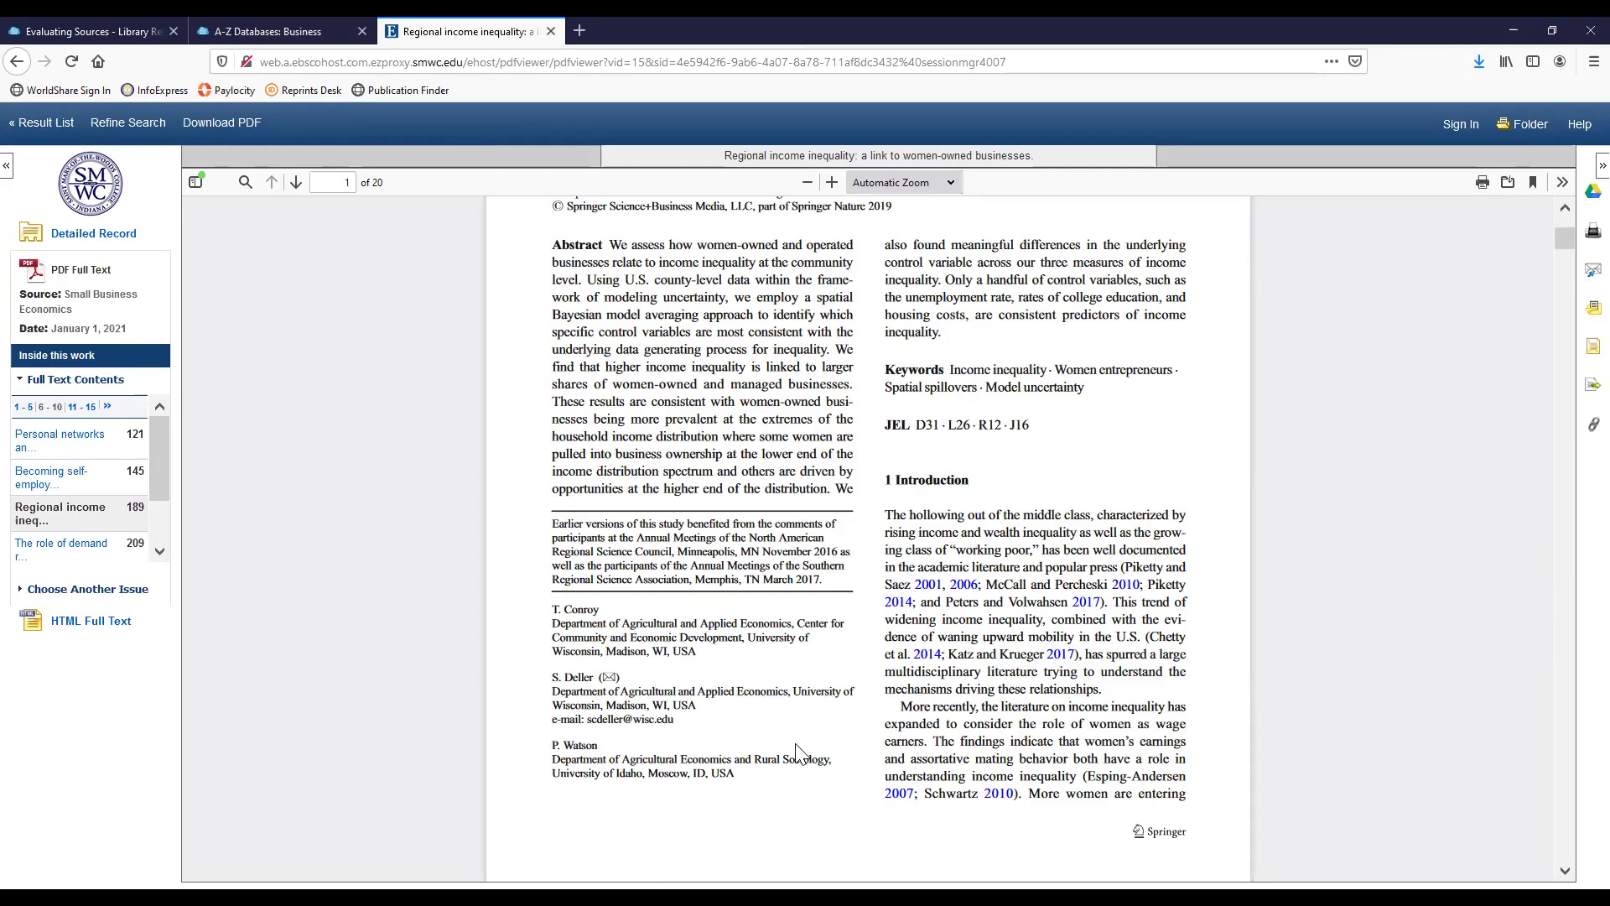
scroll(1174, 545, "down", 3)
scroll(1174, 541, "down", 10)
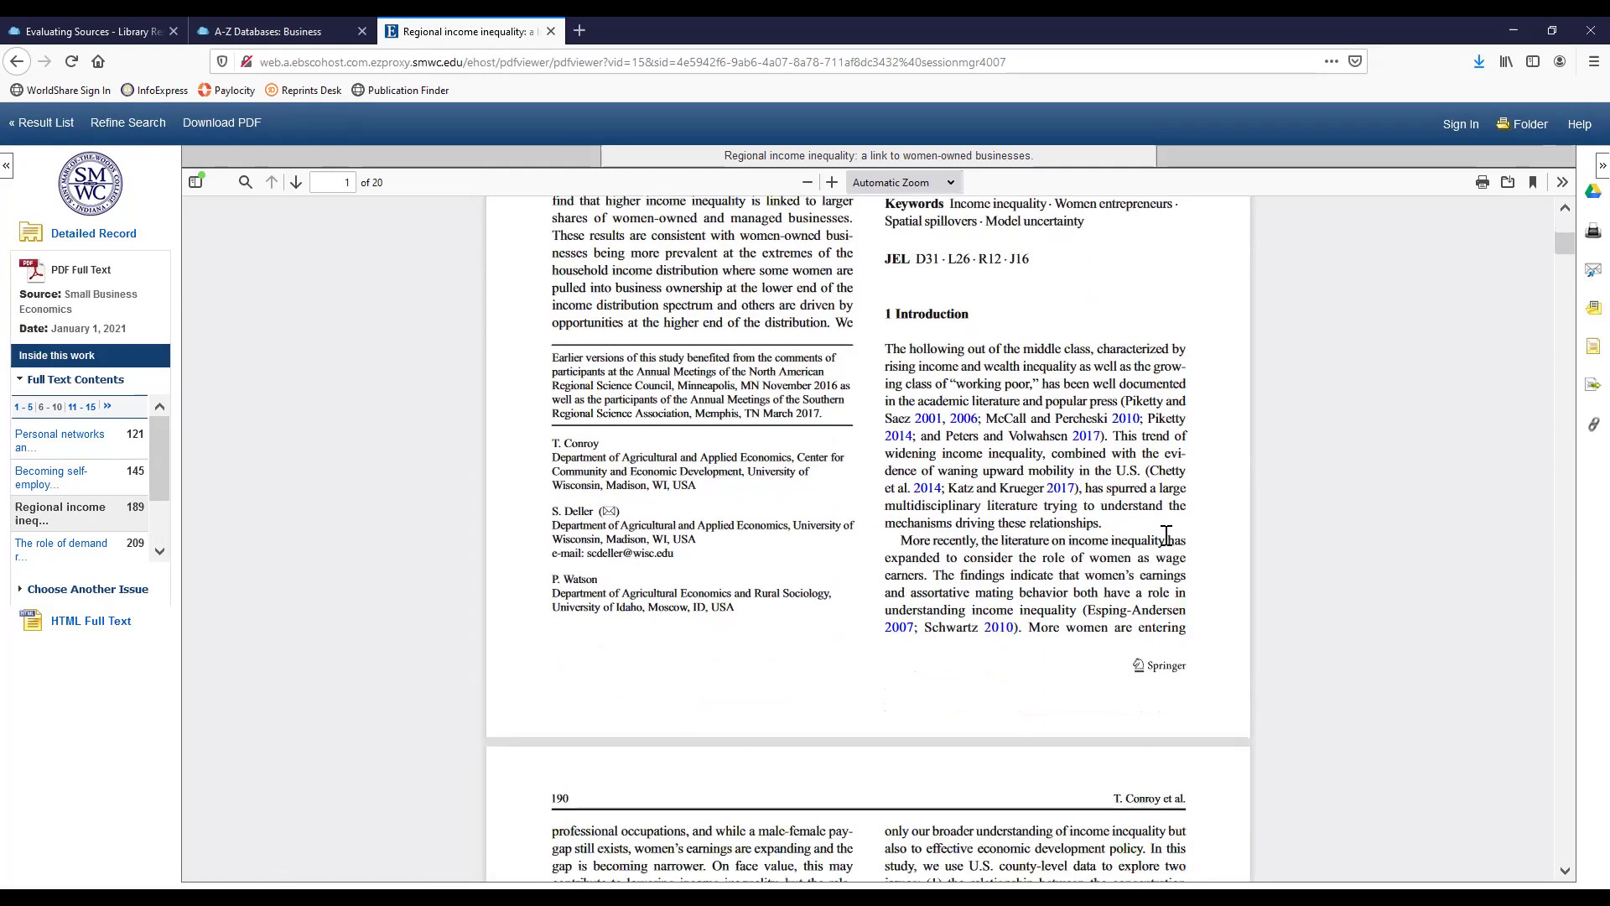
scroll(1163, 531, "down", 3)
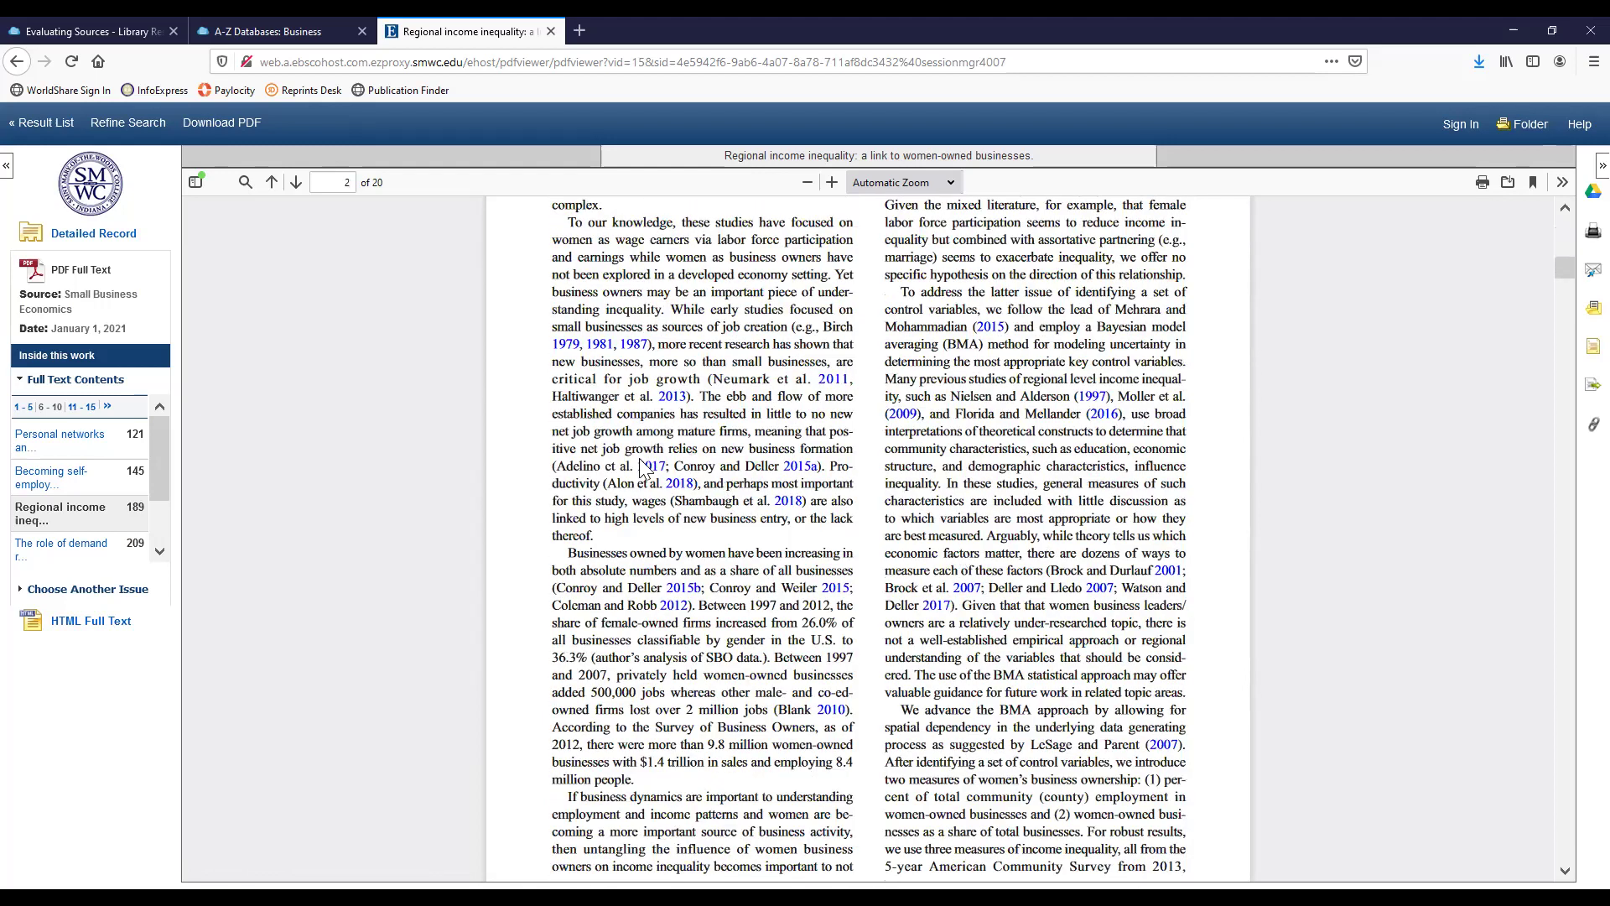
scroll(880, 526, "down", 2)
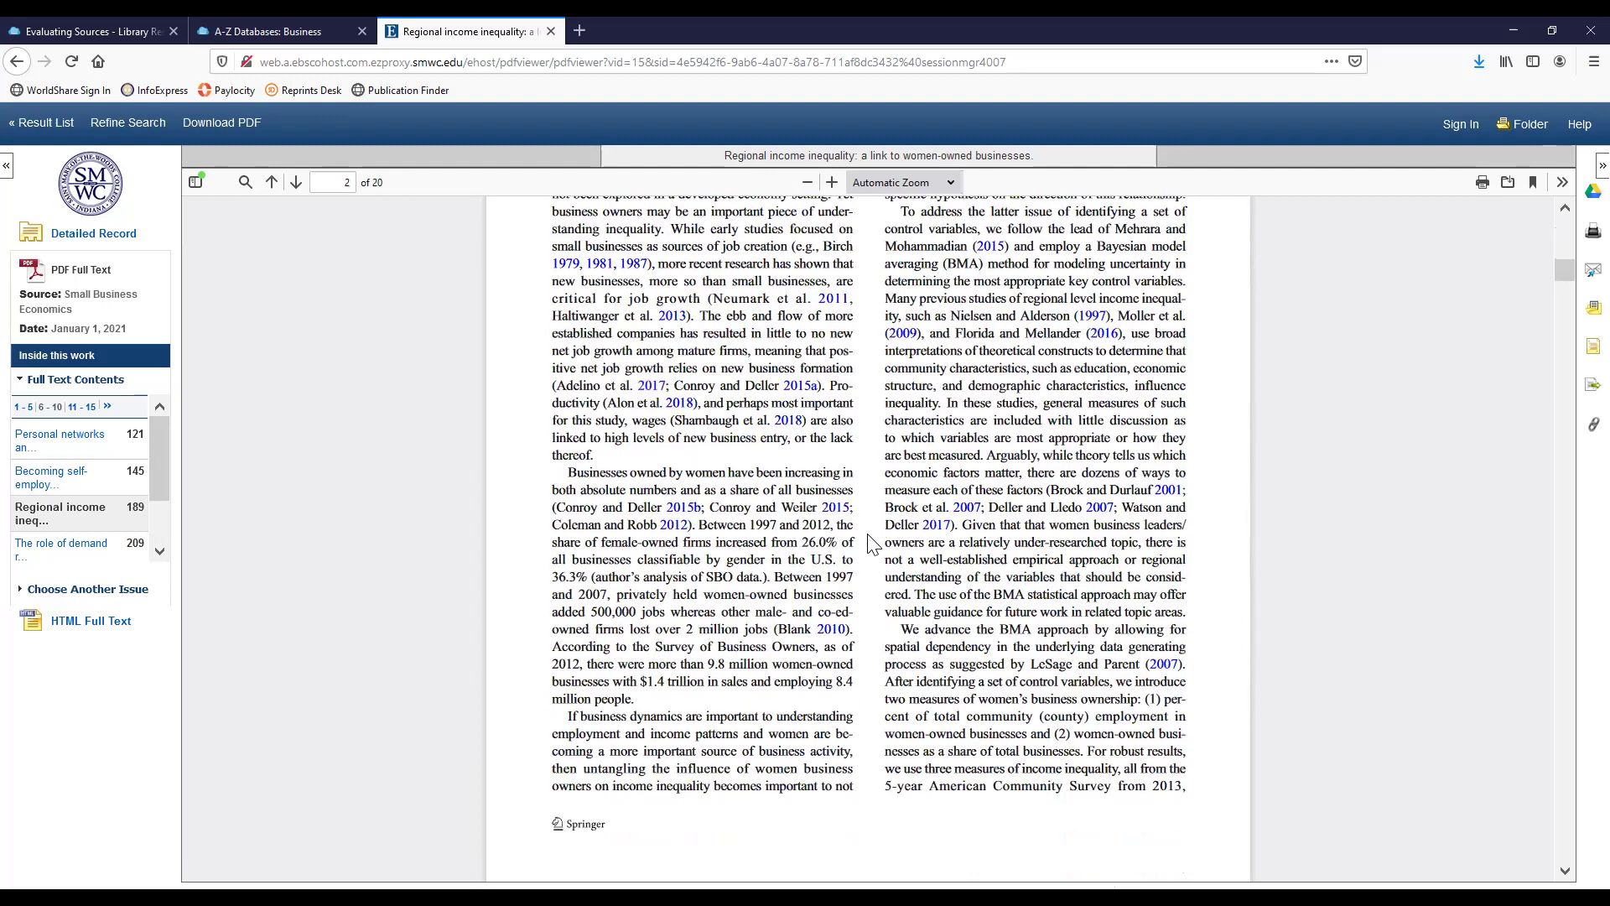
Page through the body of the article's PDF, examining its in-text citations, data tables and conclusions section for accuracy.
scroll(878, 551, "down", 2)
scroll(880, 550, "down", 2)
scroll(878, 549, "down", 10)
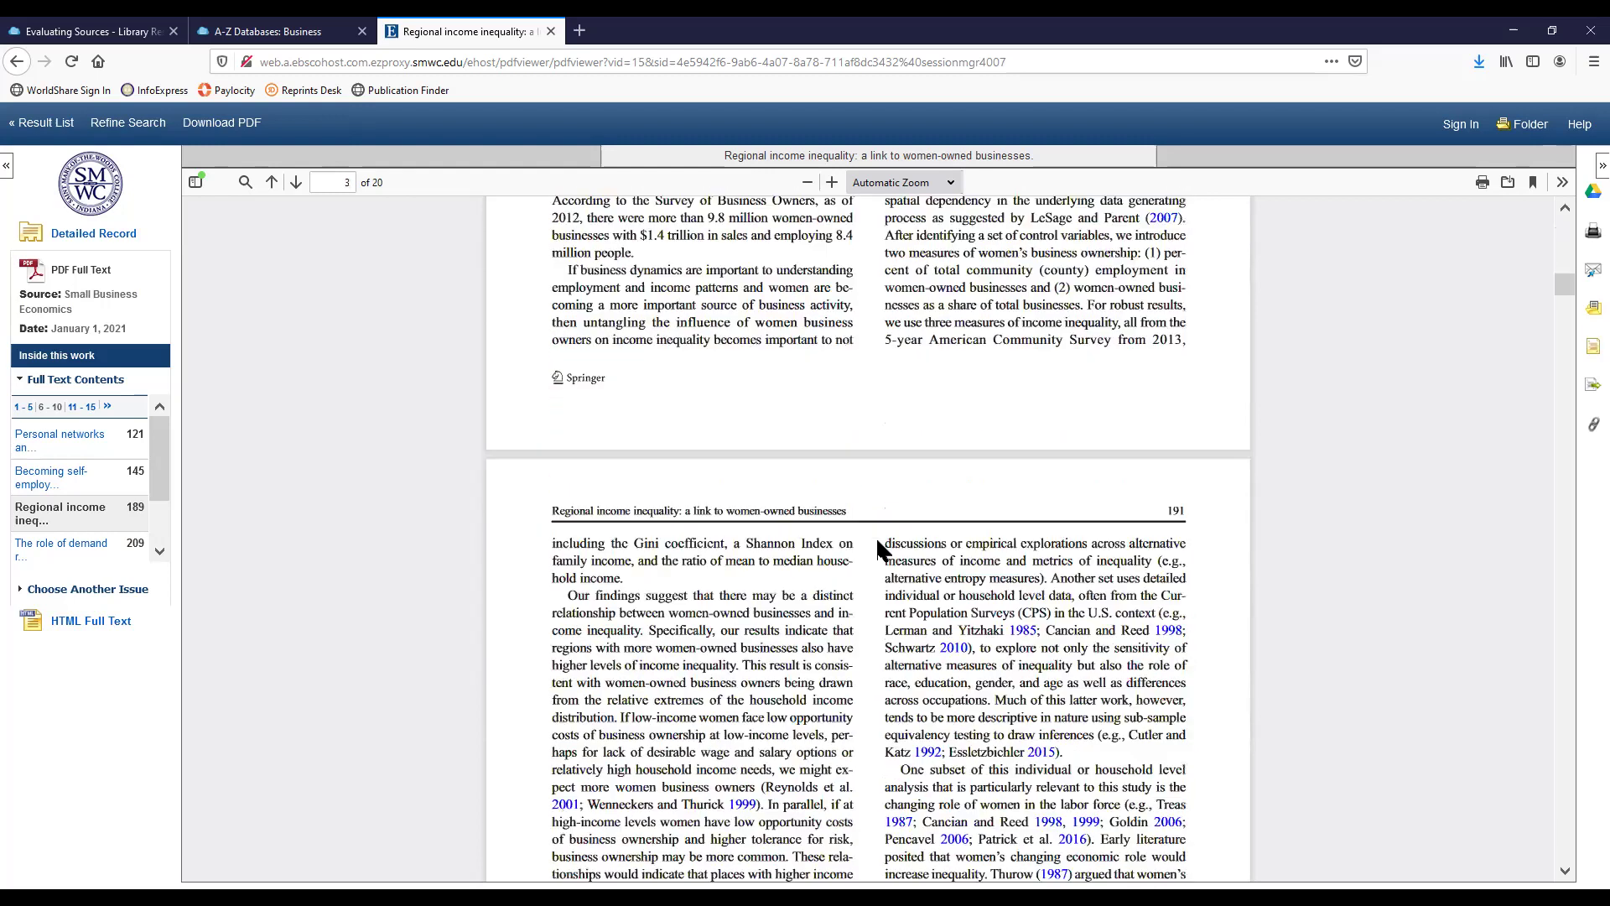
left_click(293, 184)
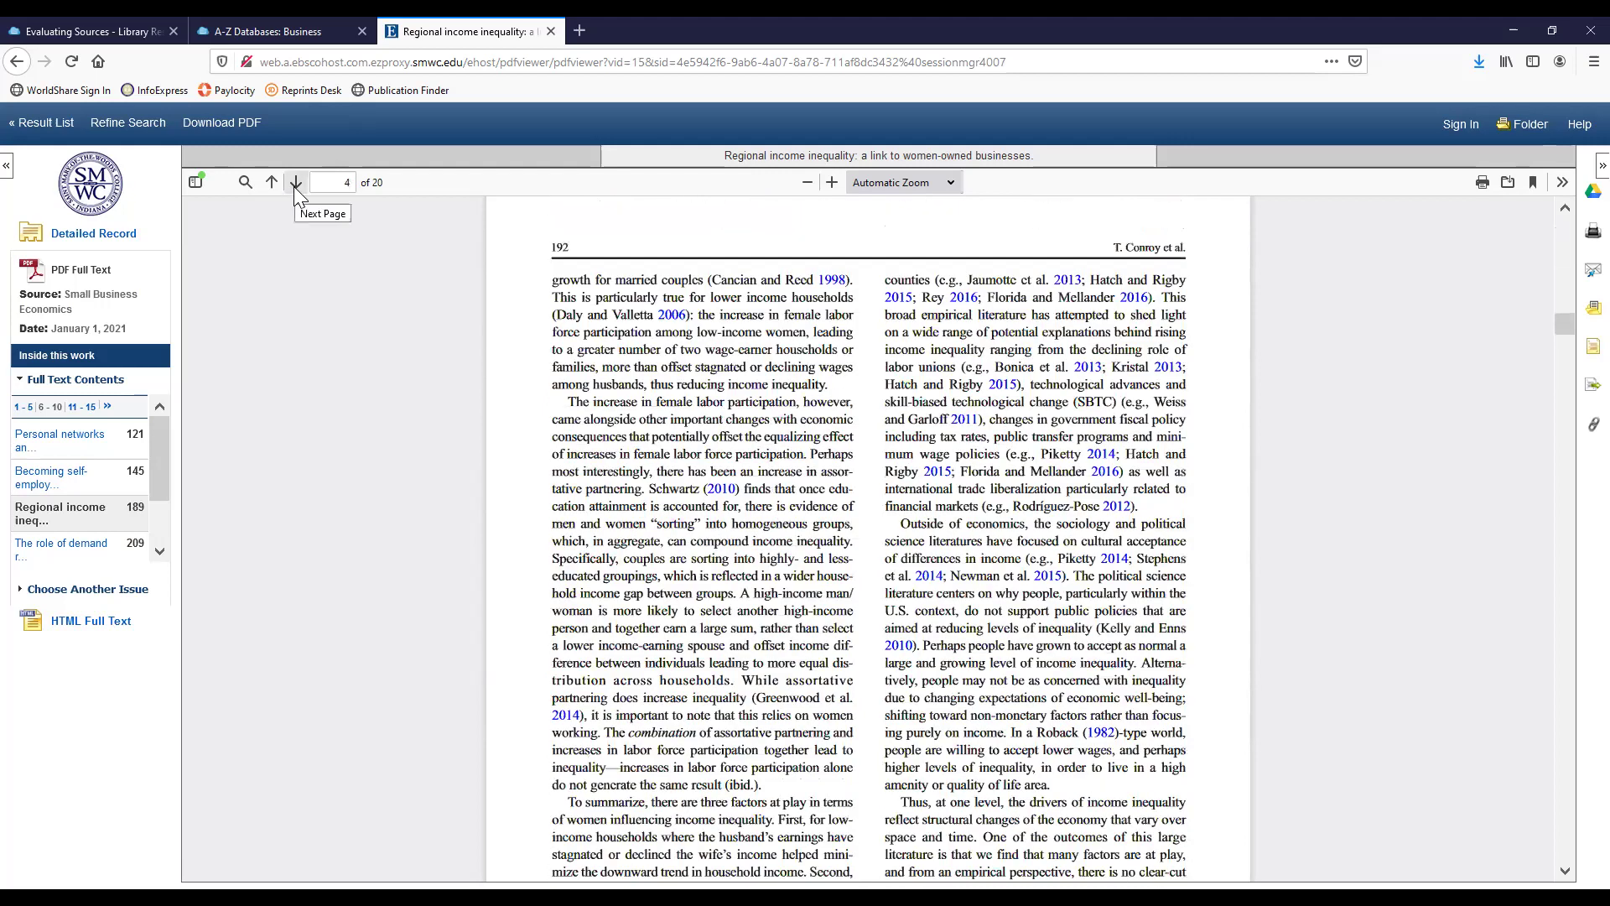
left_click(293, 185)
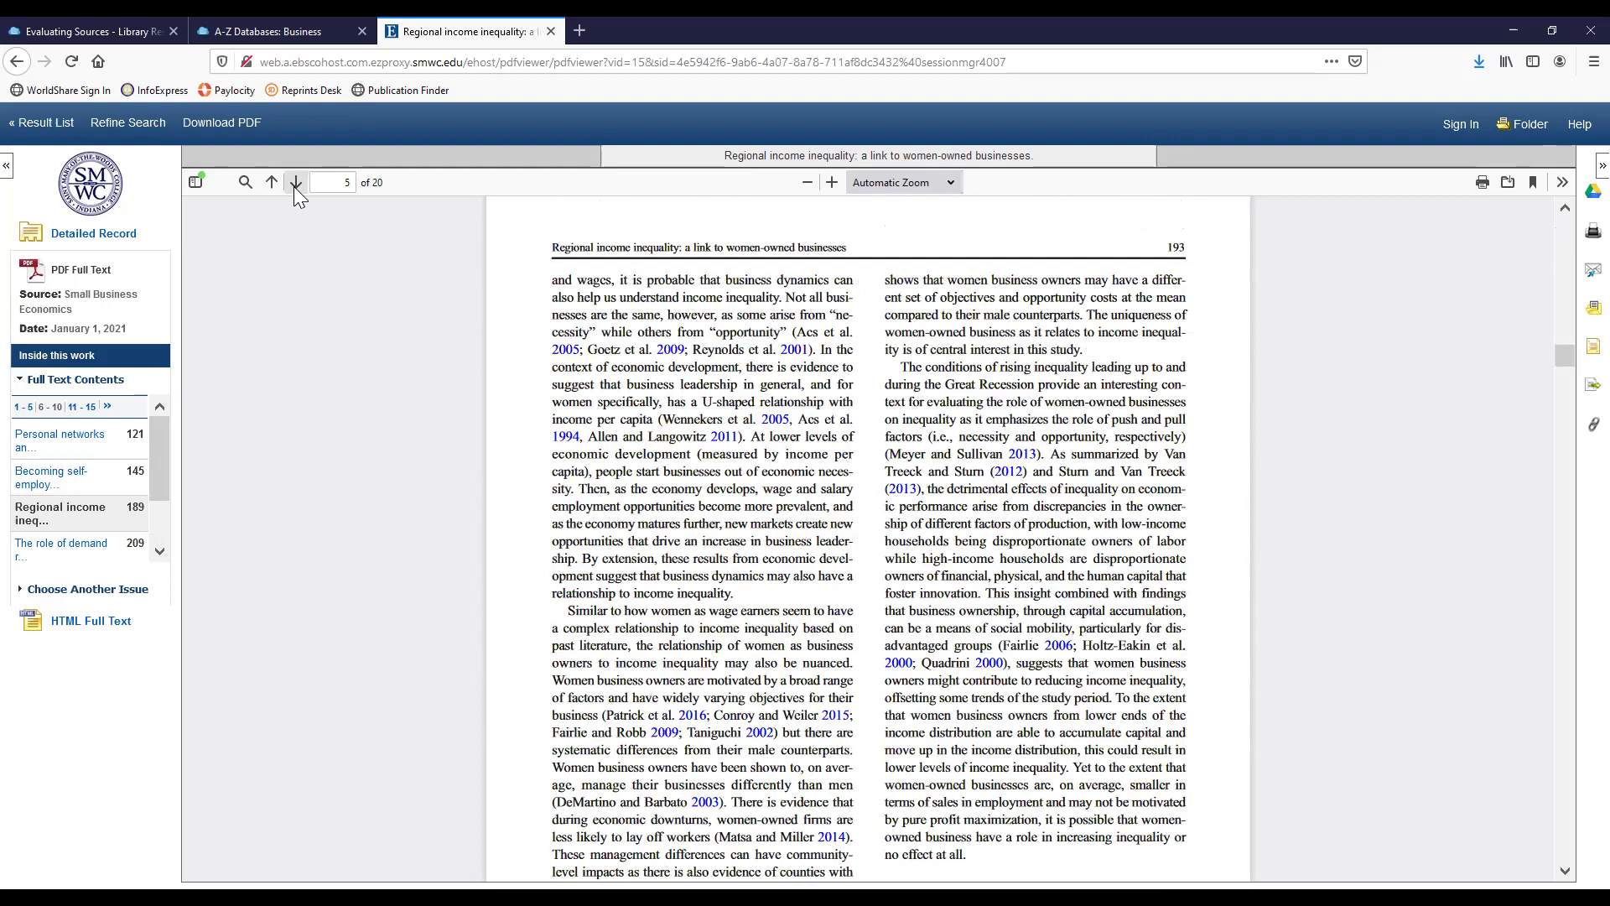
left_click(295, 186)
left_click(295, 186)
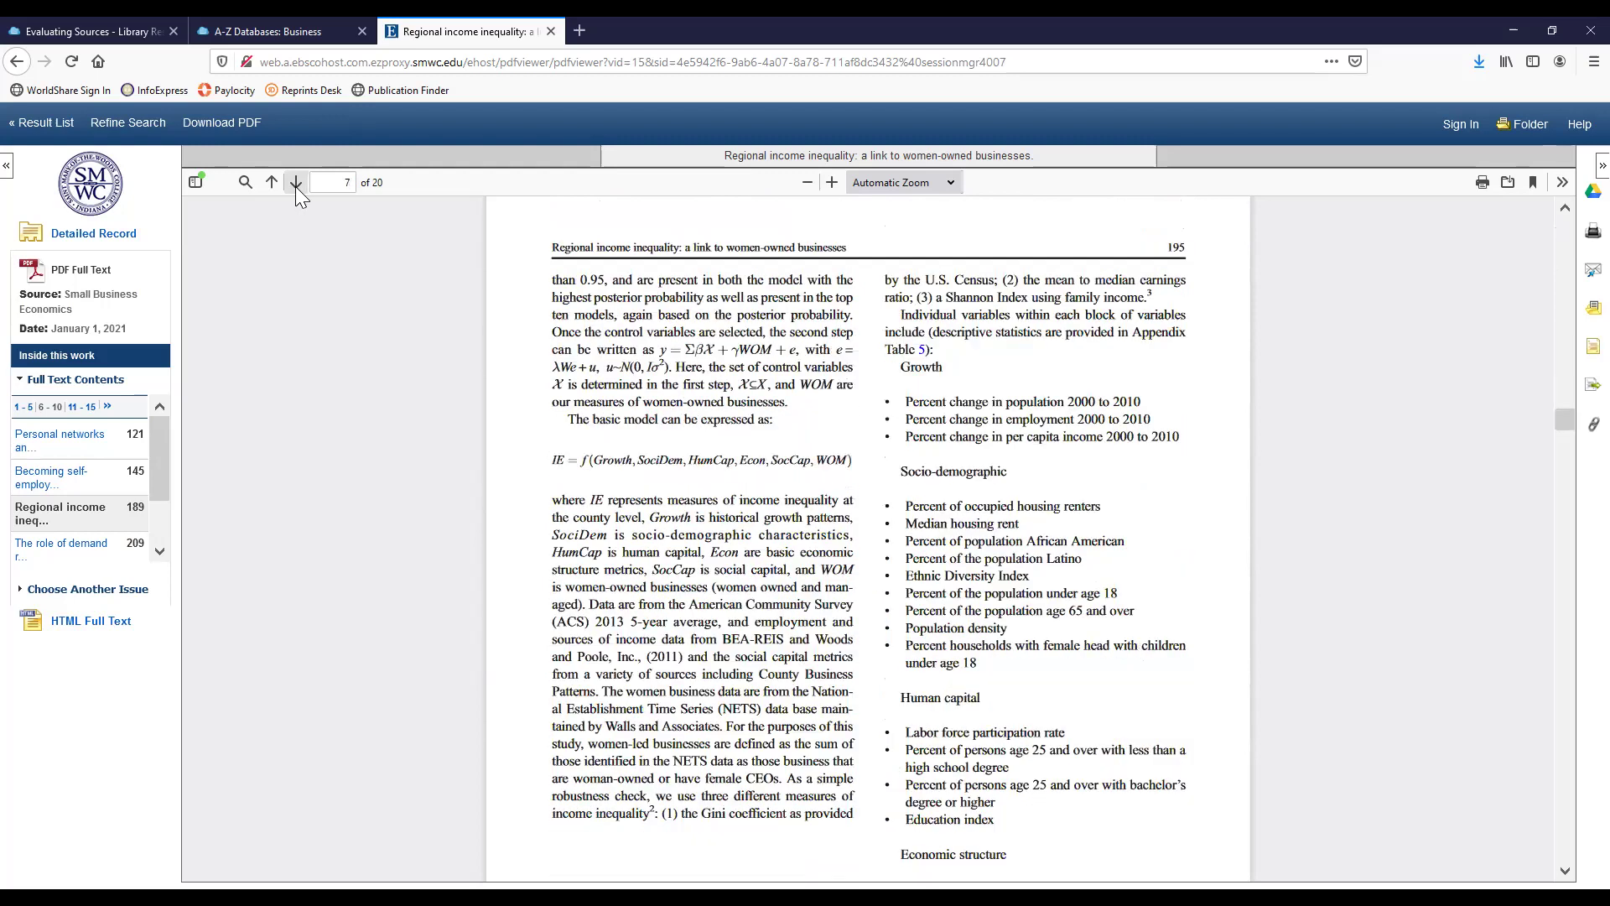
left_click(295, 187)
left_click(296, 186)
left_click(296, 186)
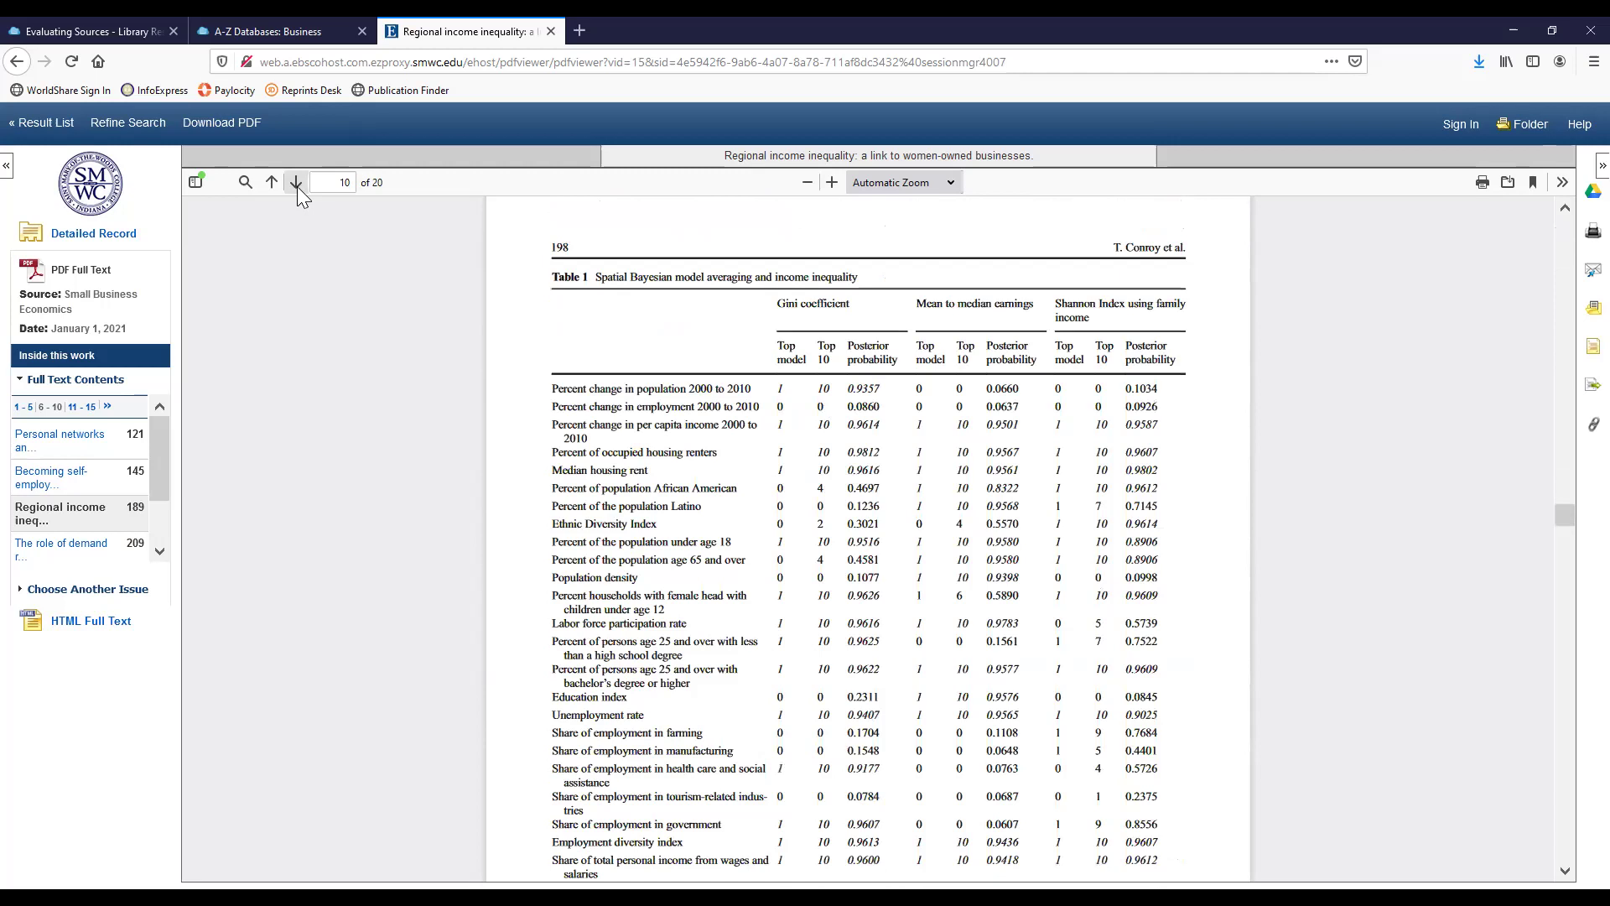
left_click(296, 184)
left_click(296, 183)
left_click(296, 184)
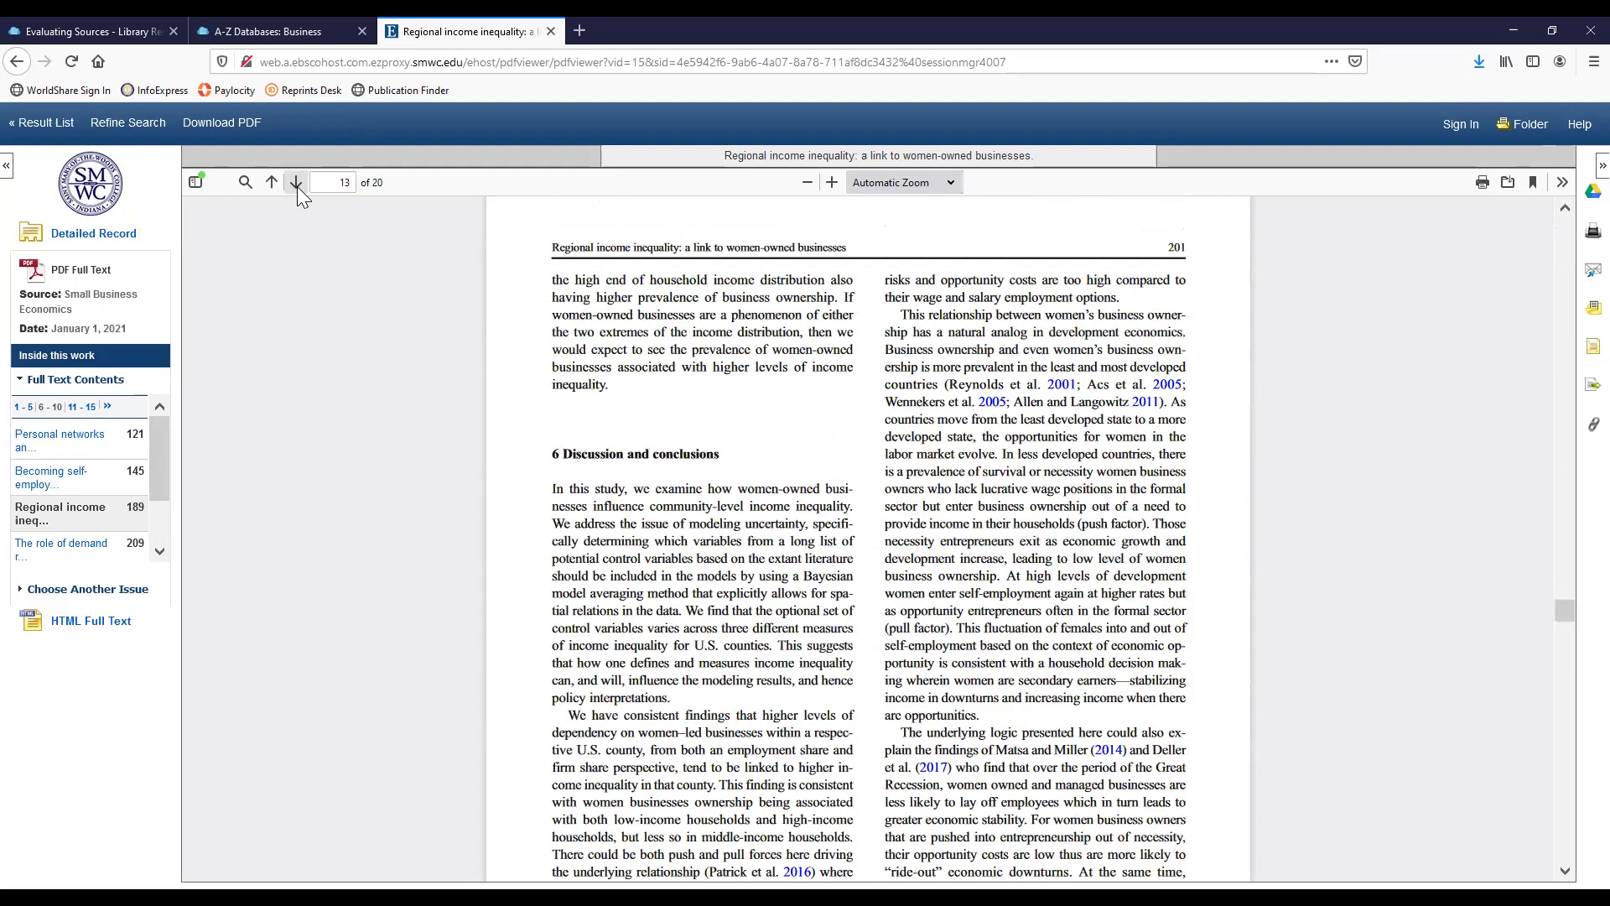
Page through the article's appendix tables to the end of the PDF and examine its reference list.
left_click(297, 184)
left_click(296, 183)
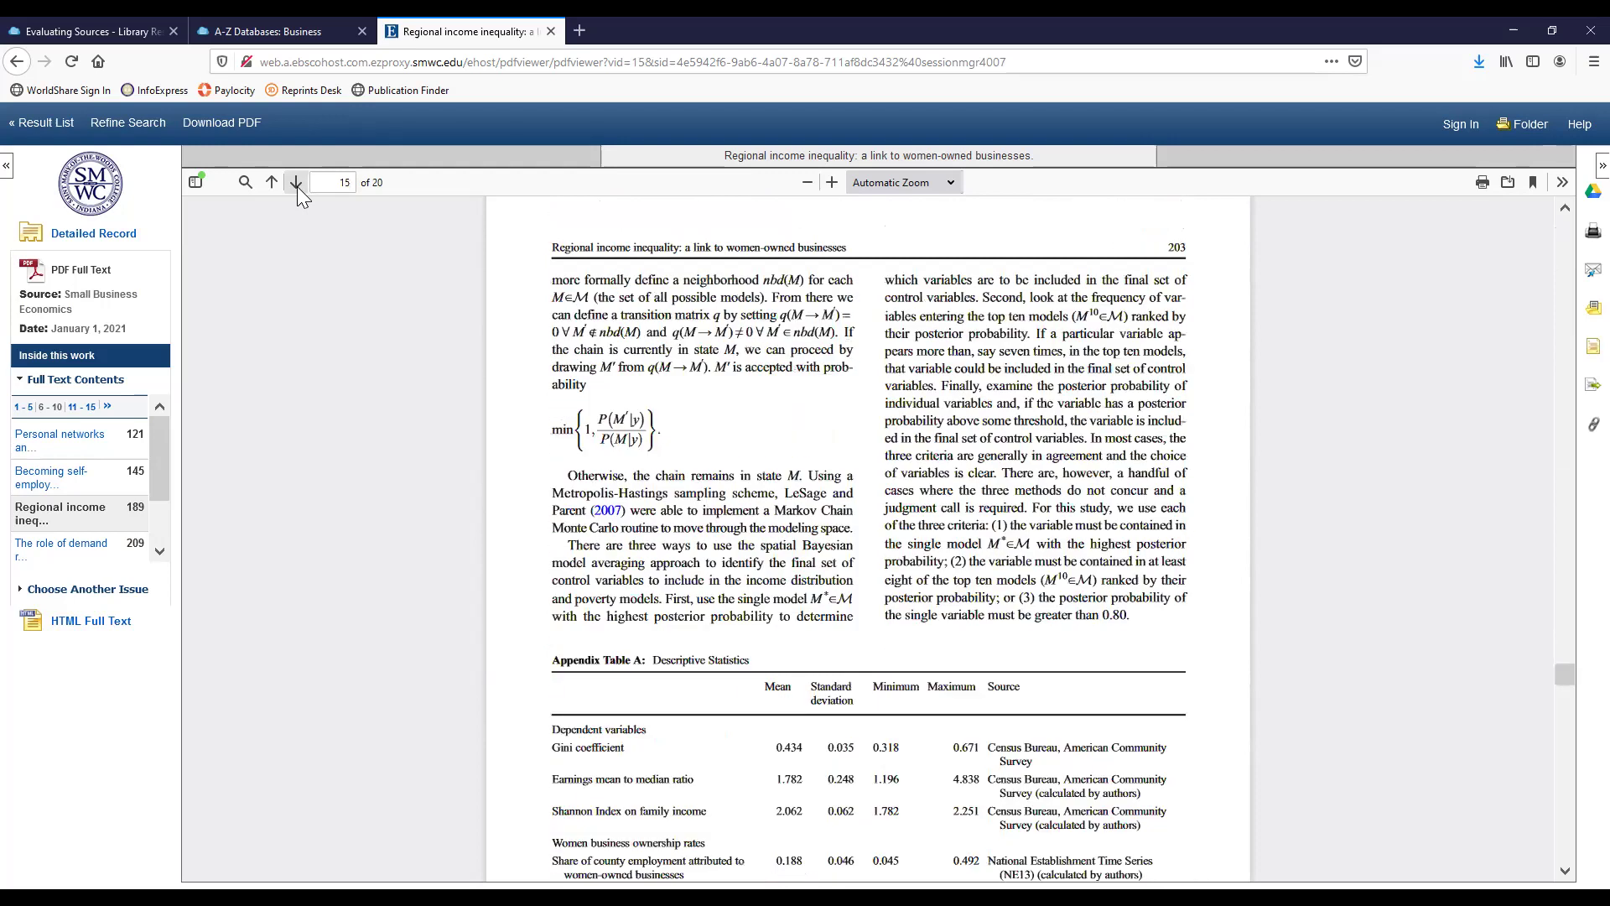
left_click(296, 183)
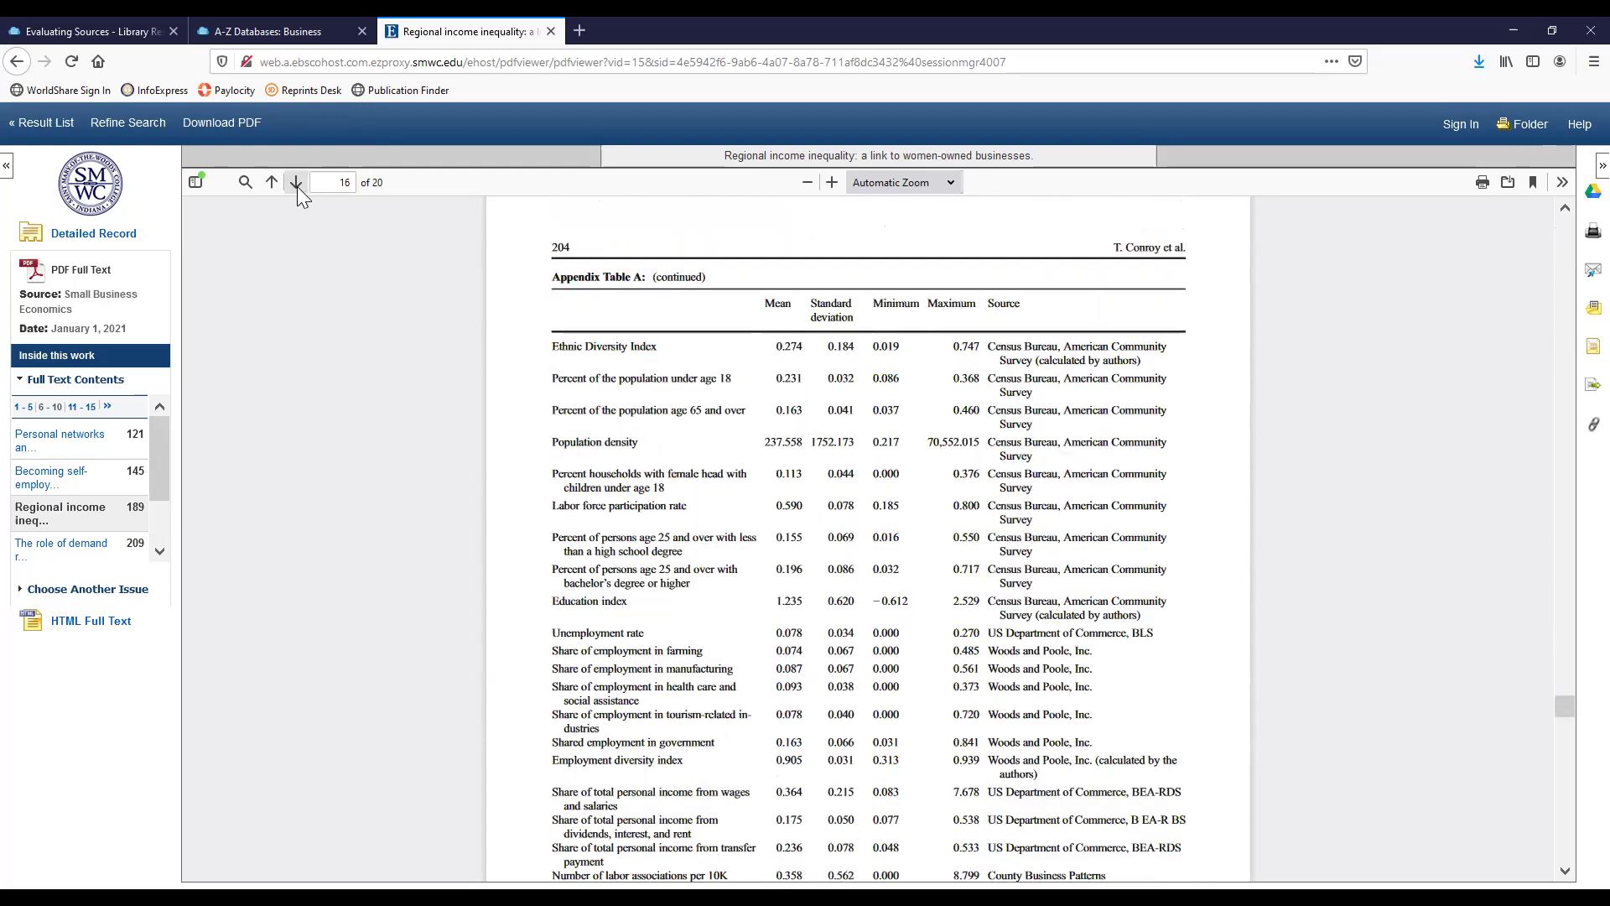
left_click(297, 184)
left_click(296, 184)
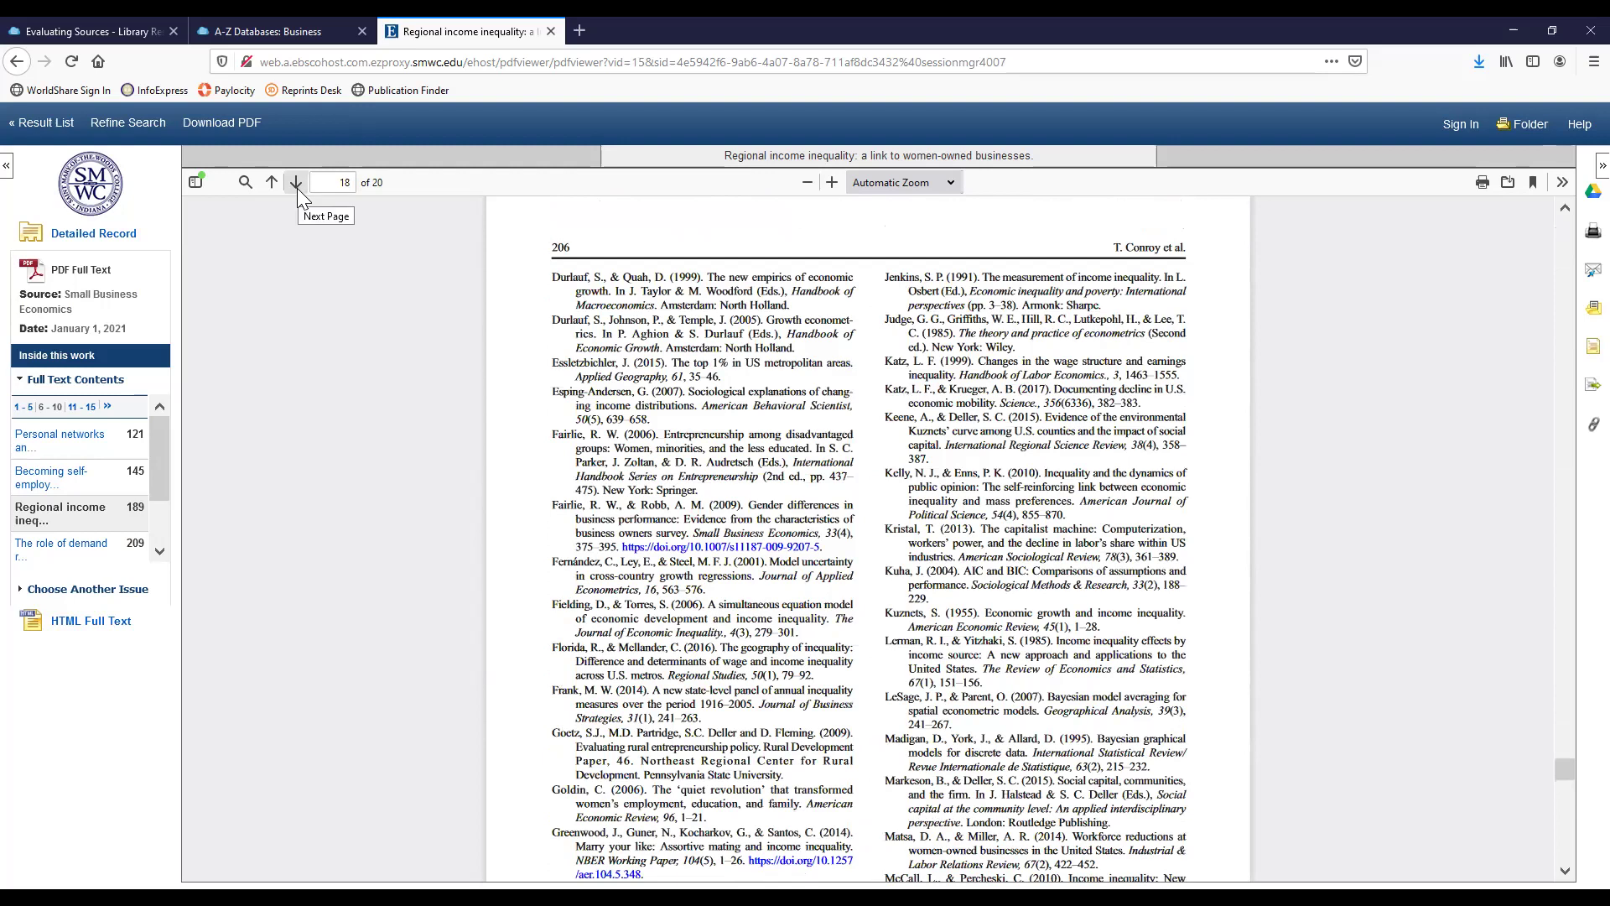
left_click(297, 186)
left_click(297, 186)
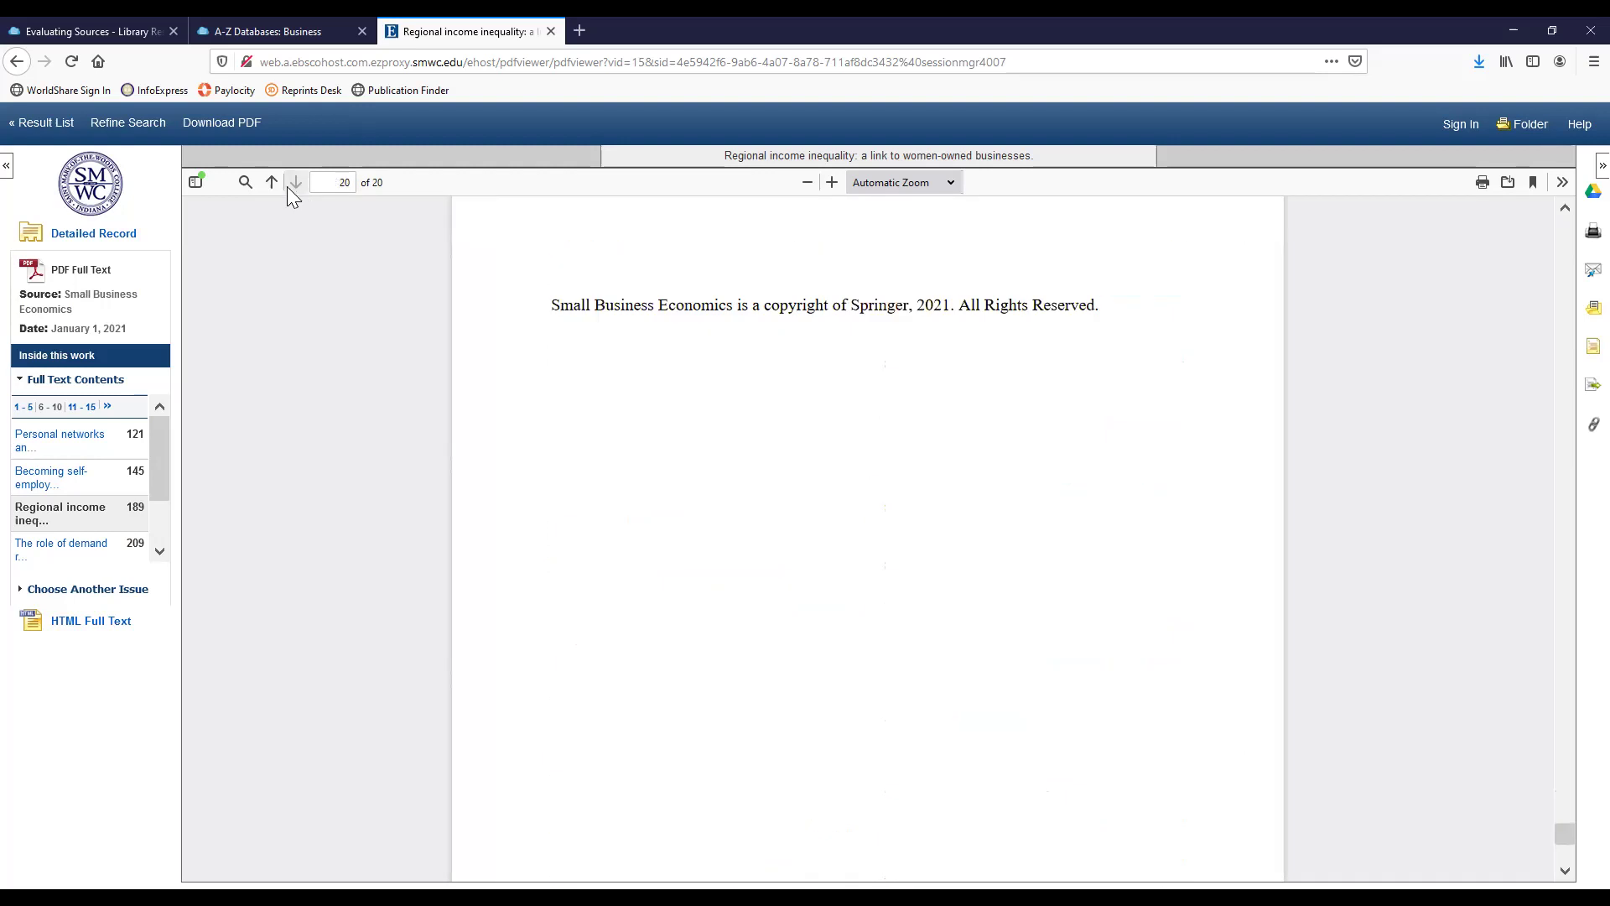
left_click(271, 182)
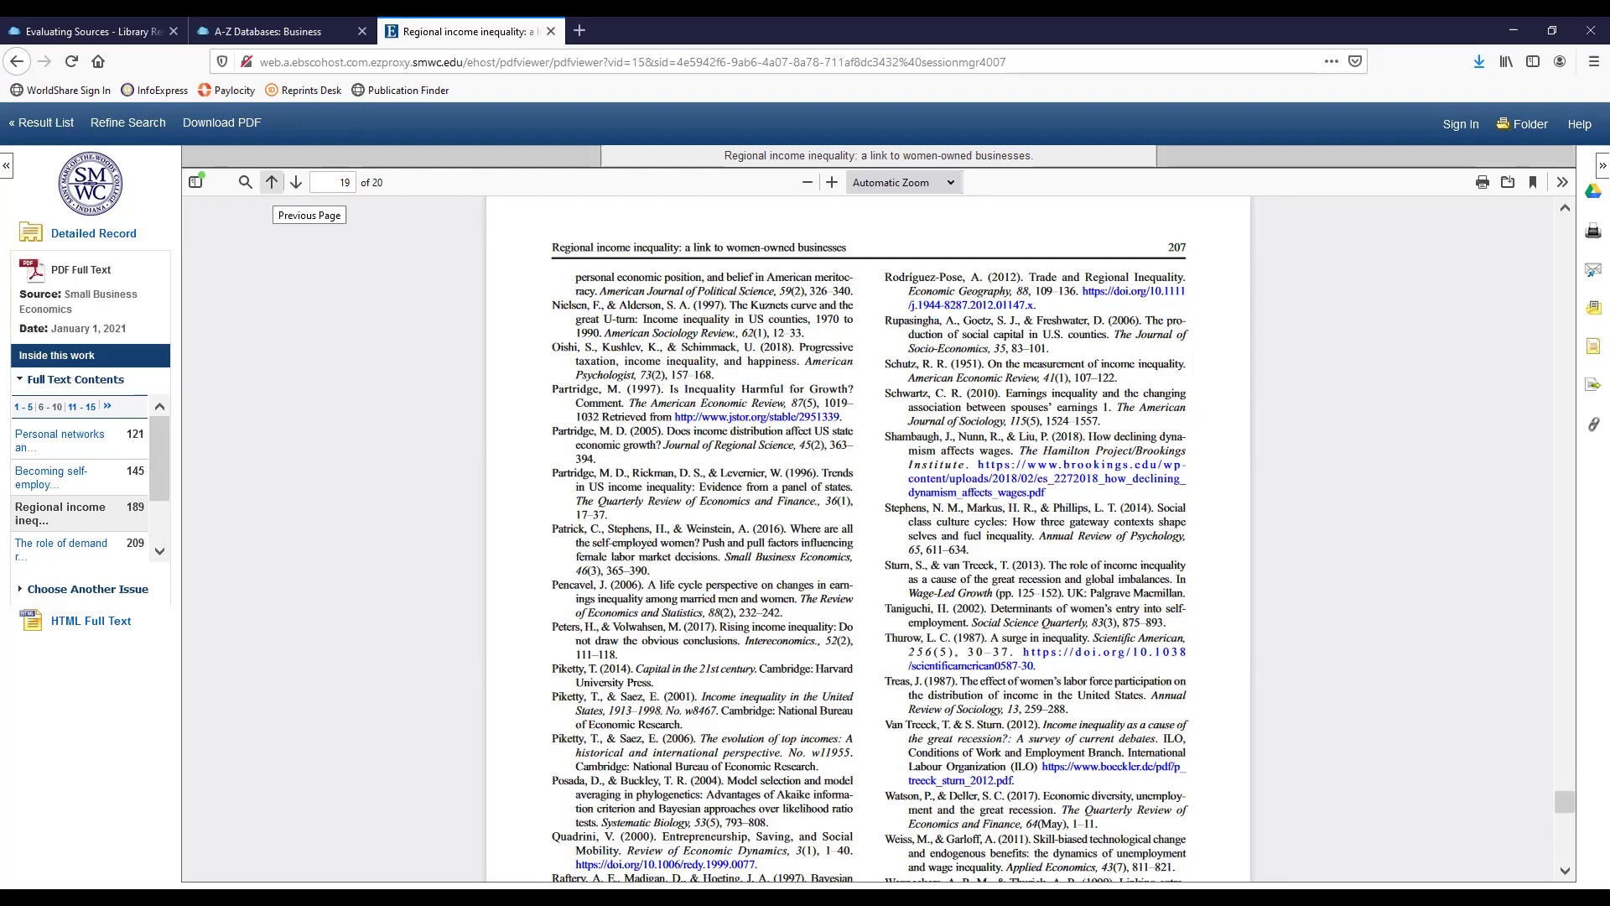
Open the PDF full text of "THE MEDICAL MUTUAL 2021 PILLAR AWARD FOR COMMUNITY SERVICE" from the result list and view its opening pages.
left_click(62, 134)
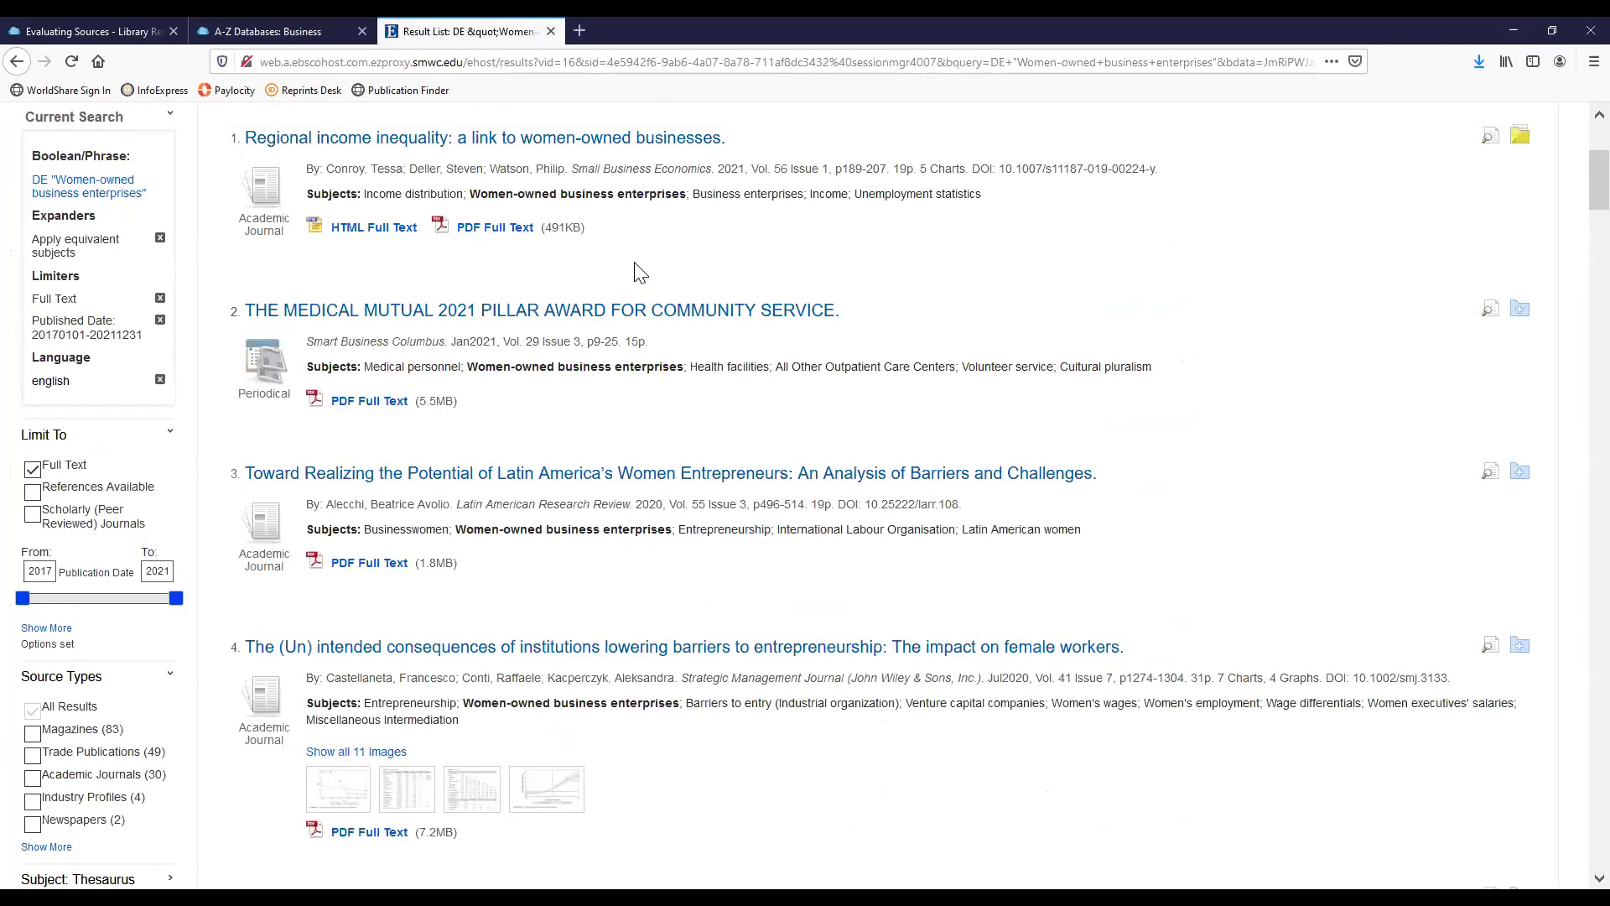
left_click(385, 402)
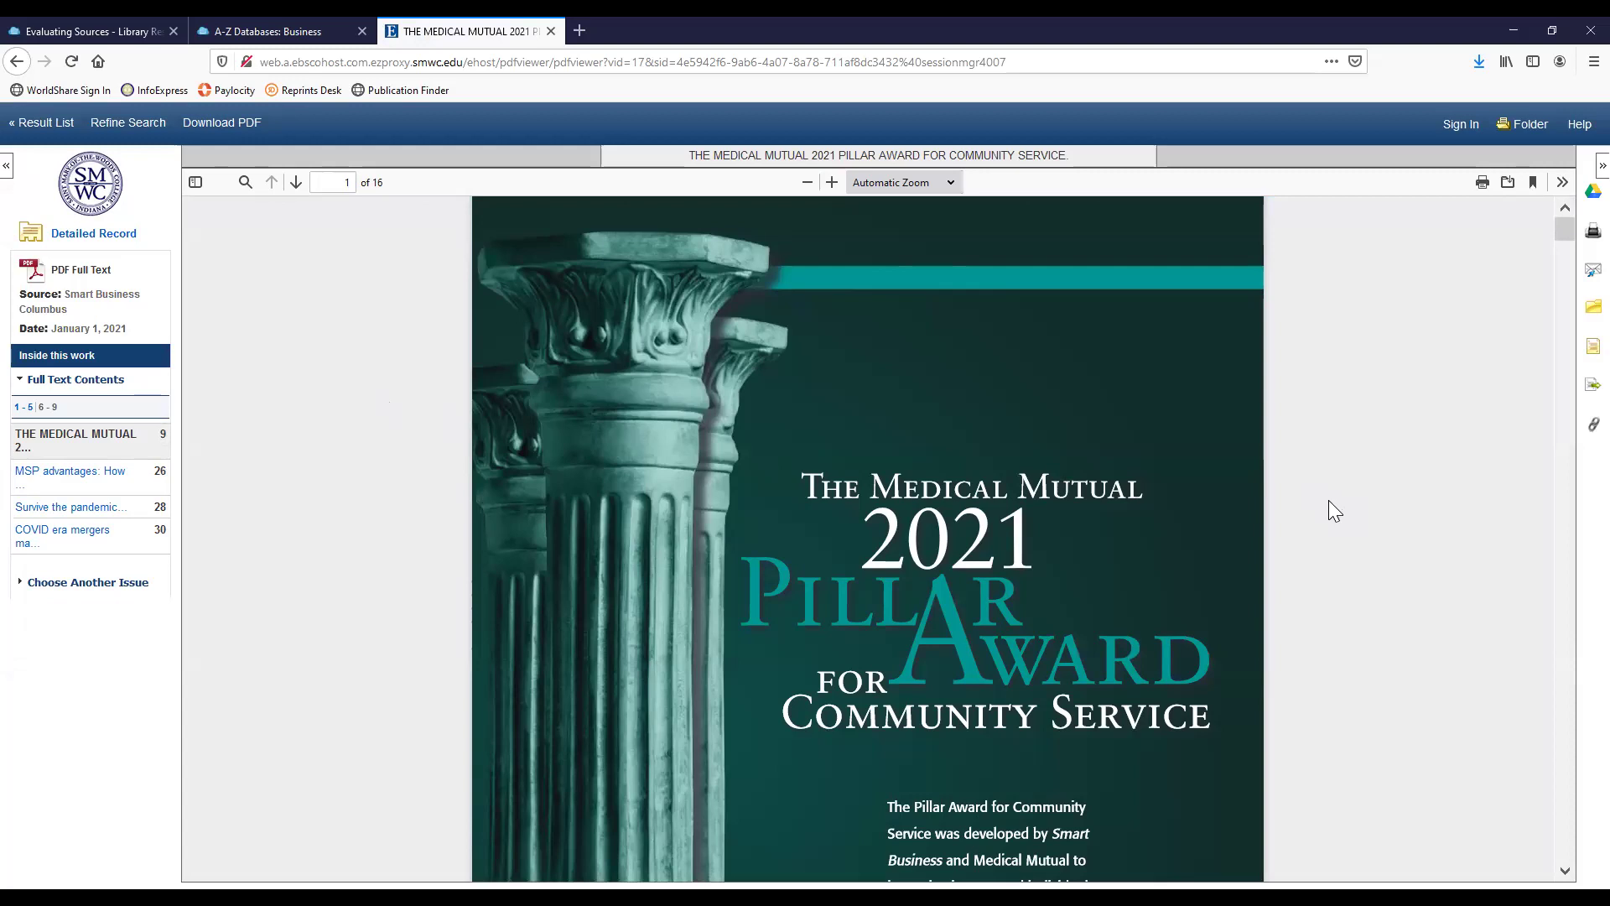
scroll(1327, 492, "down", 10)
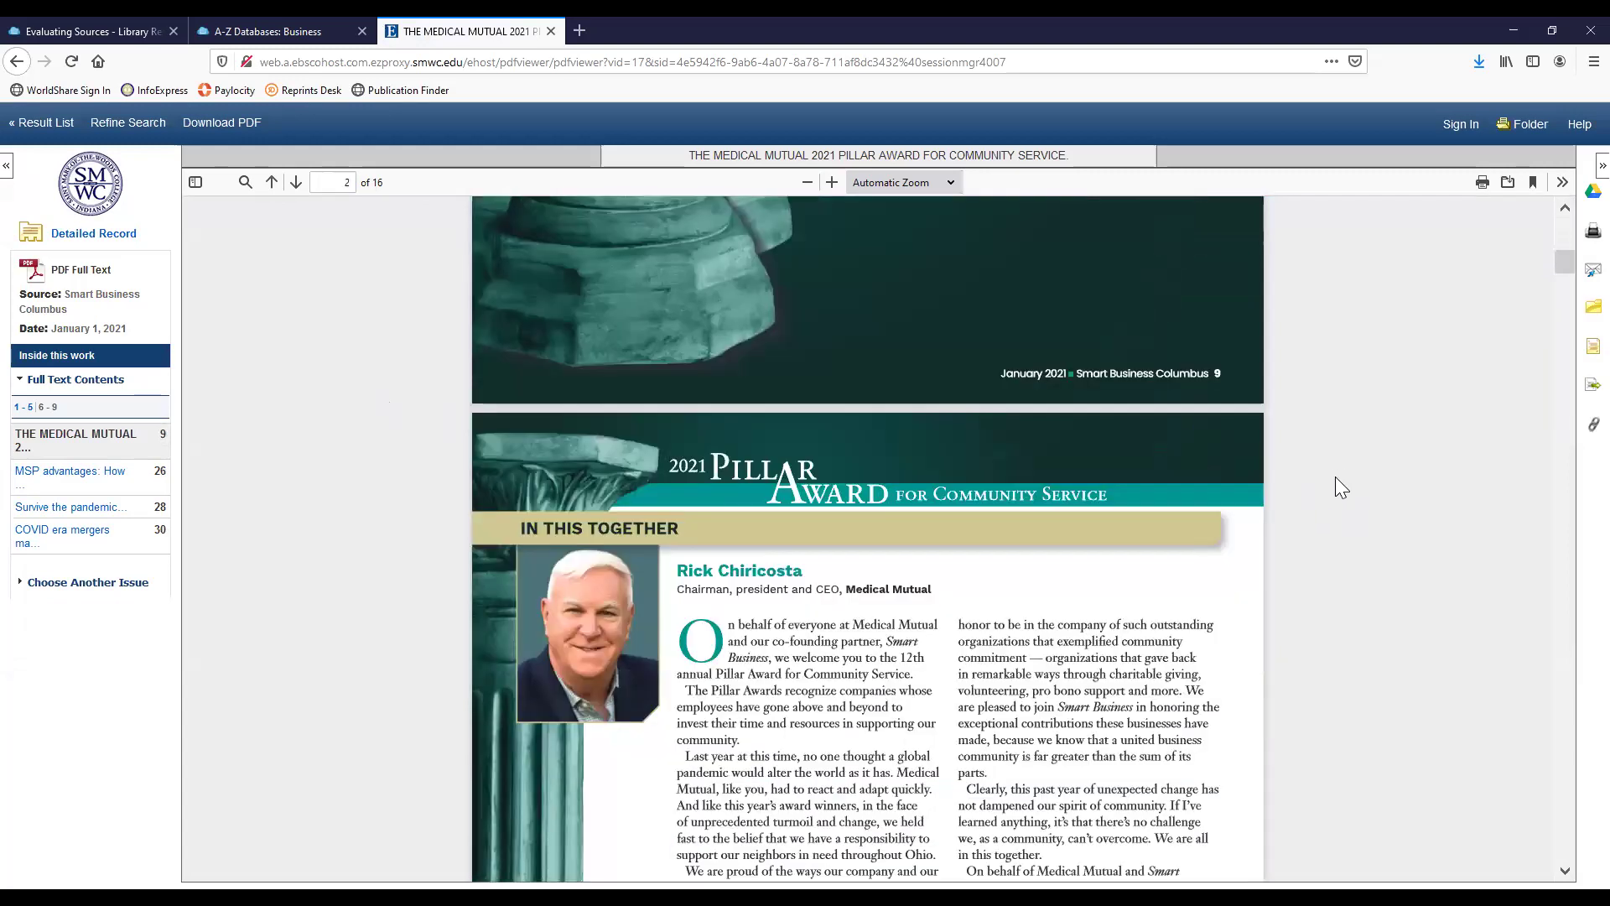
scroll(1336, 479, "down", 10)
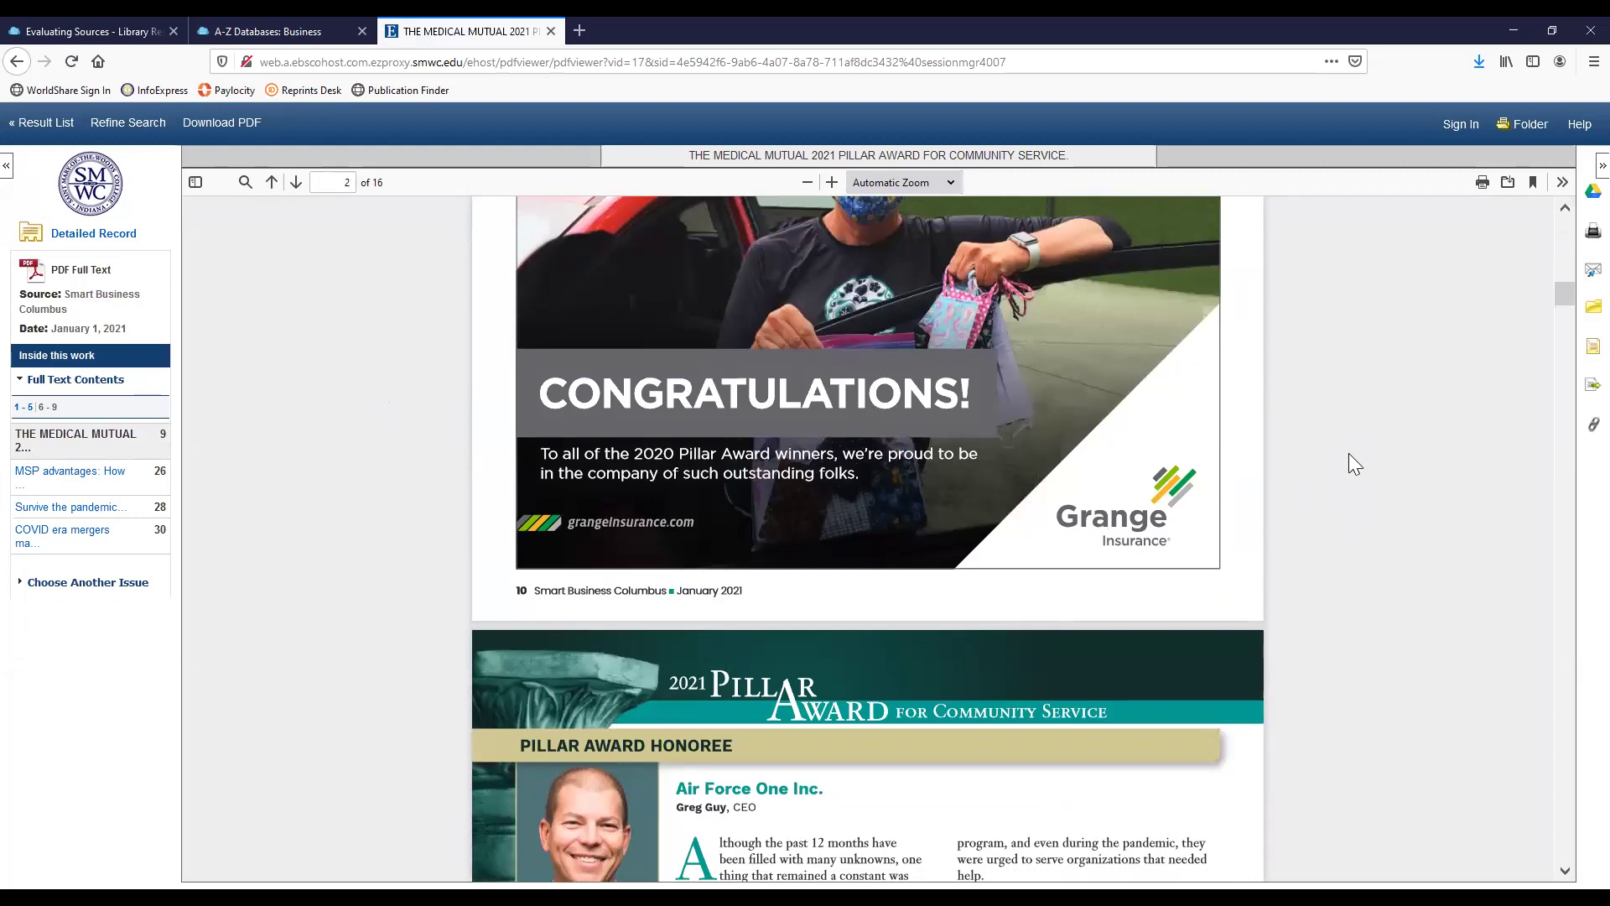
Skim the Pillar Award article's honoree profiles and advertisements to judge its relevance, authorship and purpose as a source.
scroll(1350, 473, "up", 4)
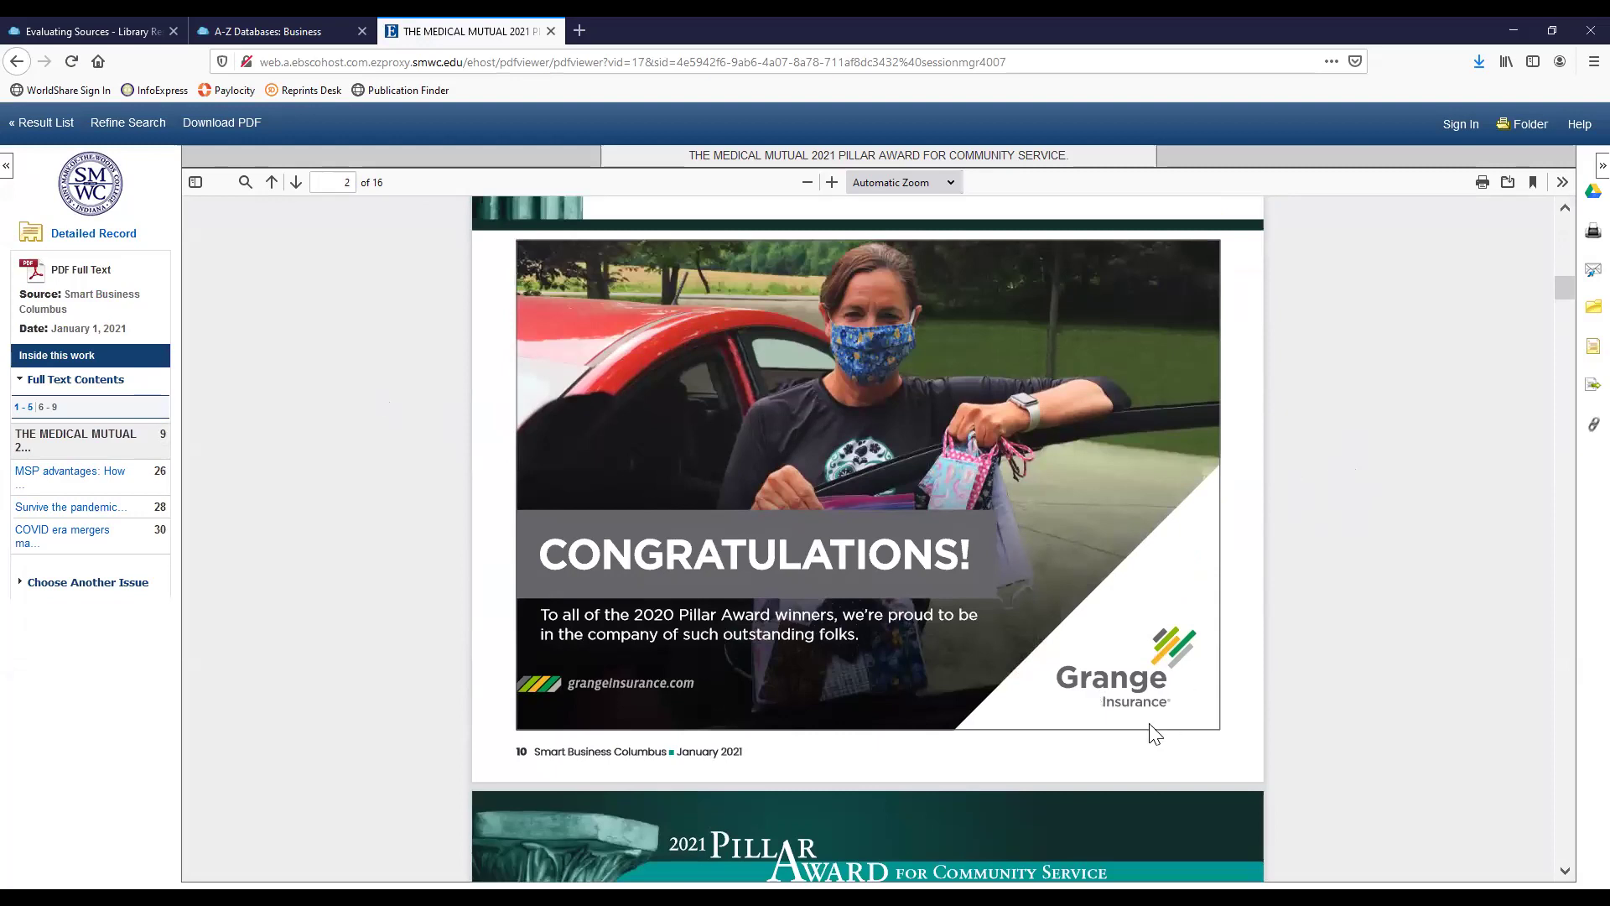
scroll(1103, 637, "down", 20)
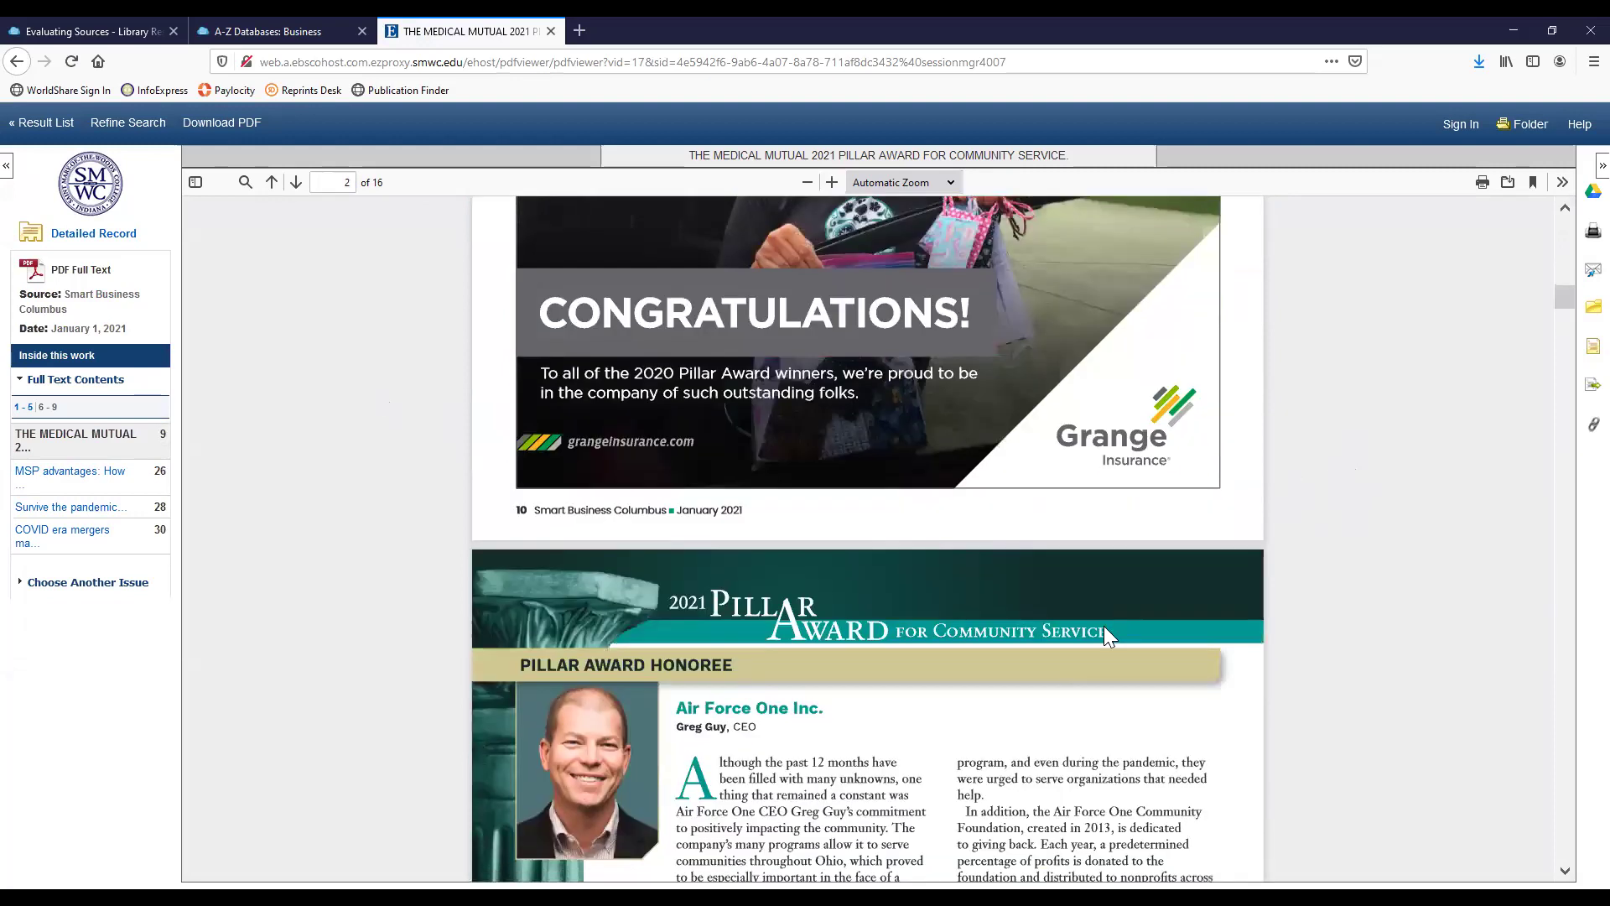
scroll(1118, 616, "down", 20)
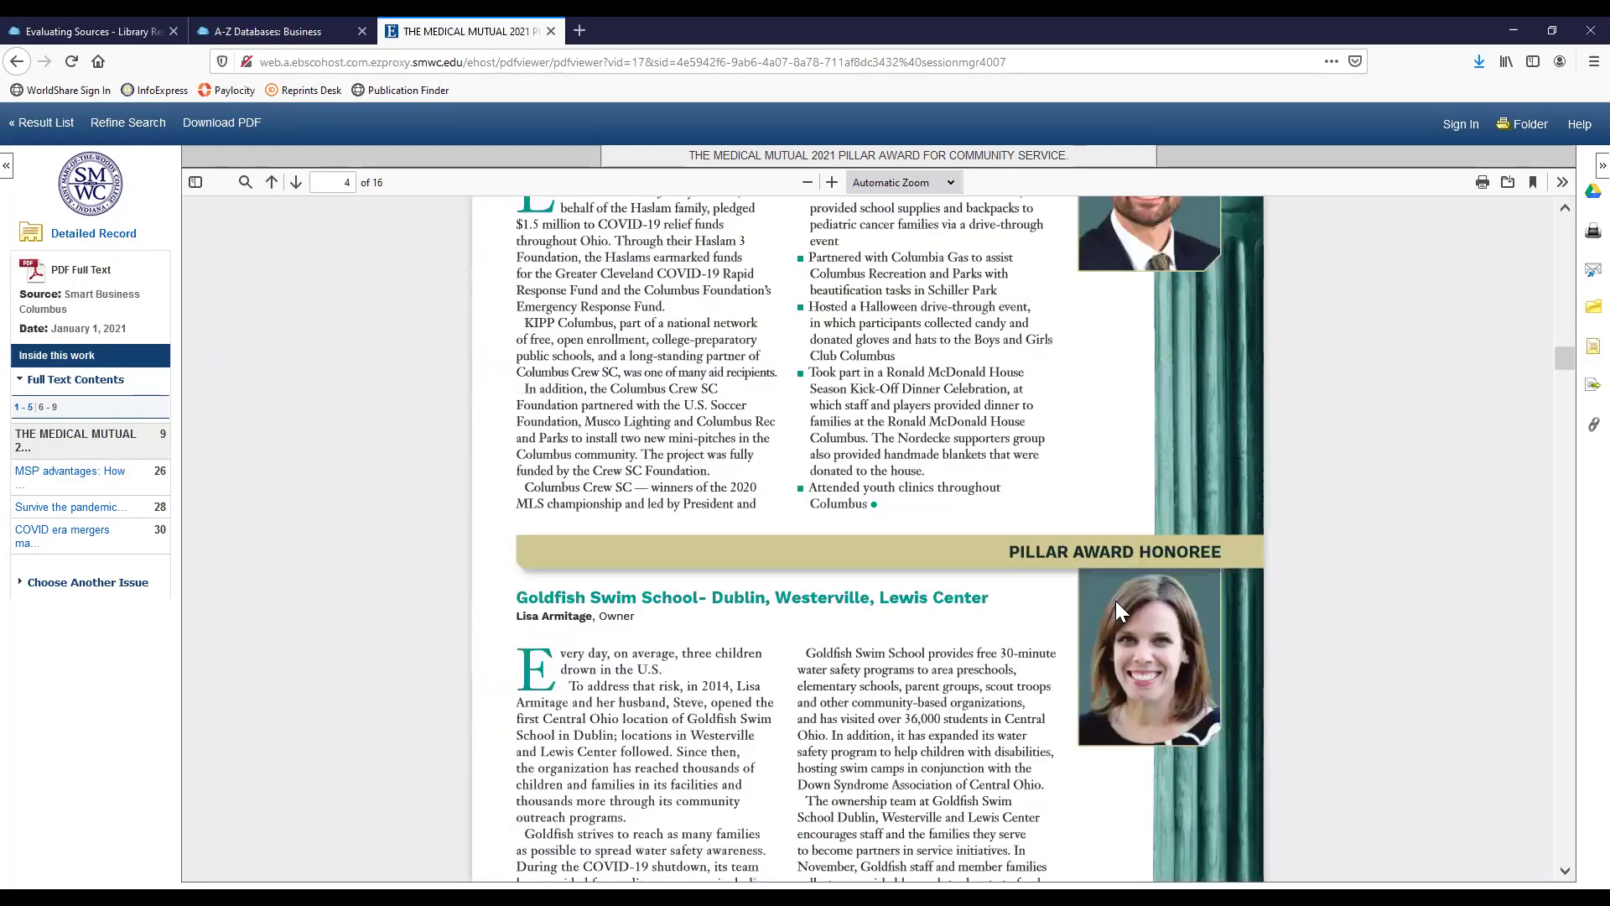
scroll(1121, 604, "down", 20)
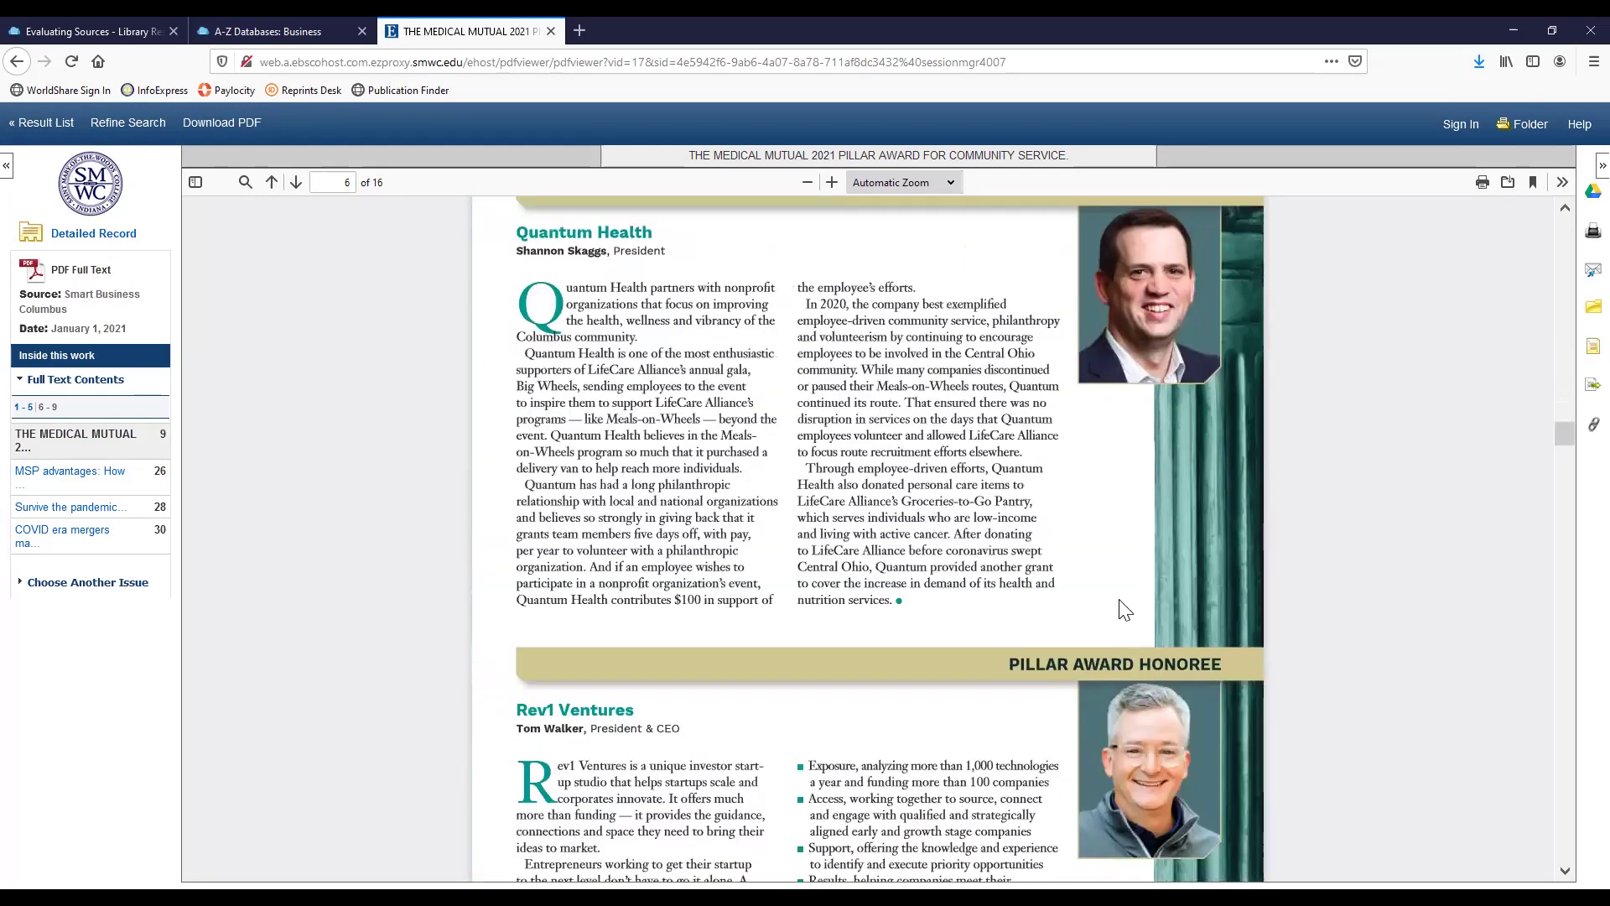
scroll(1121, 595, "down", 15)
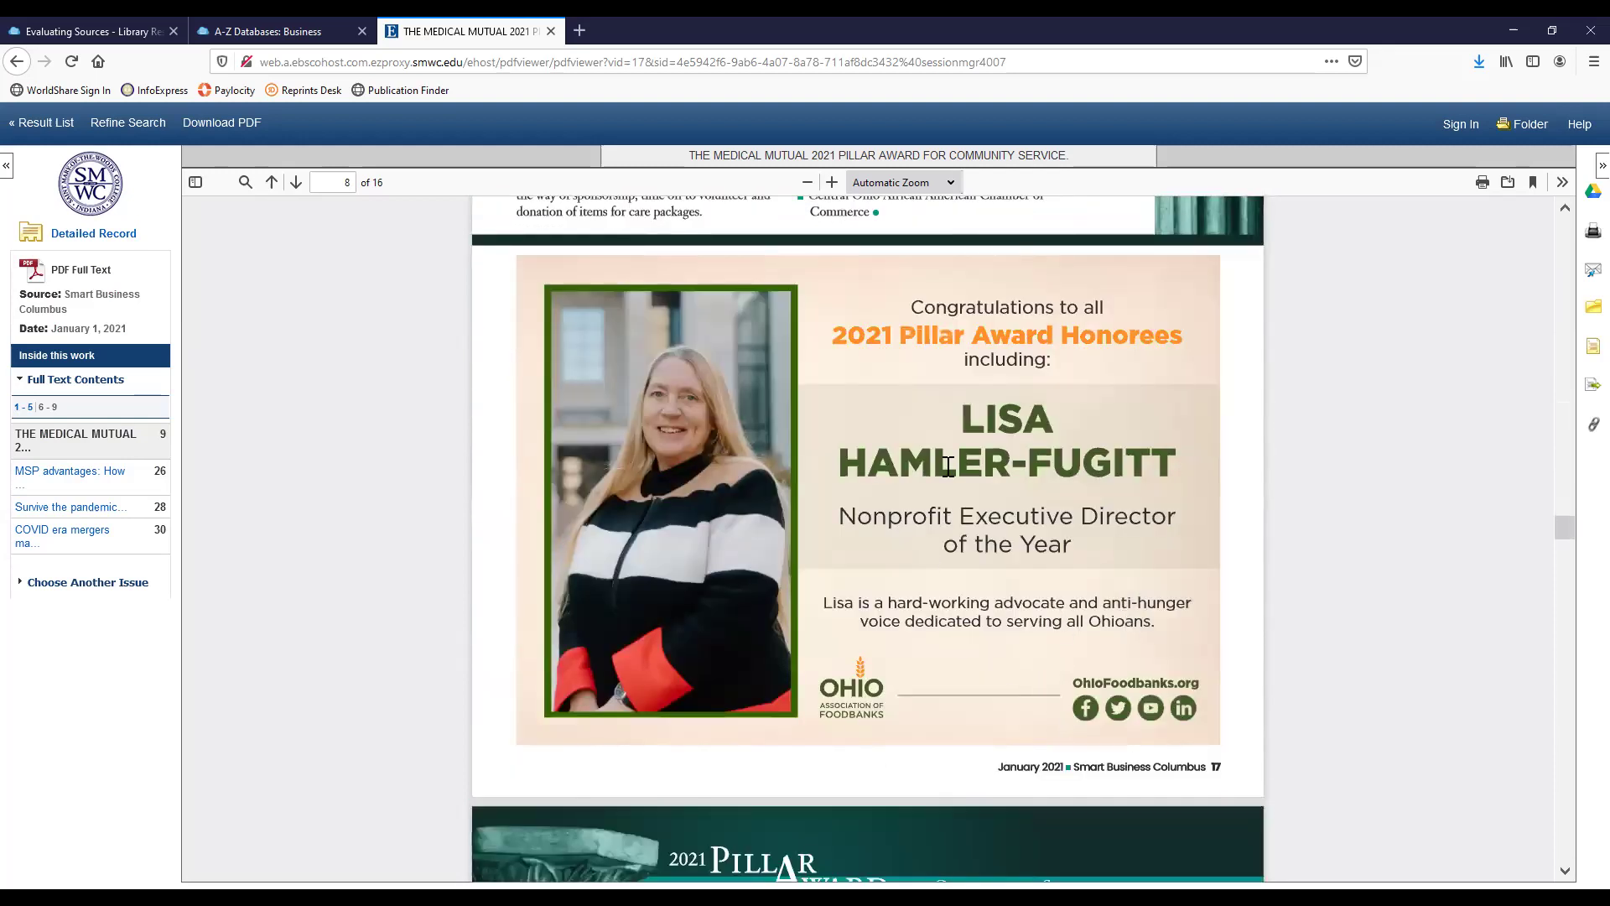
scroll(1186, 629, "down", 10)
scroll(1199, 623, "down", 20)
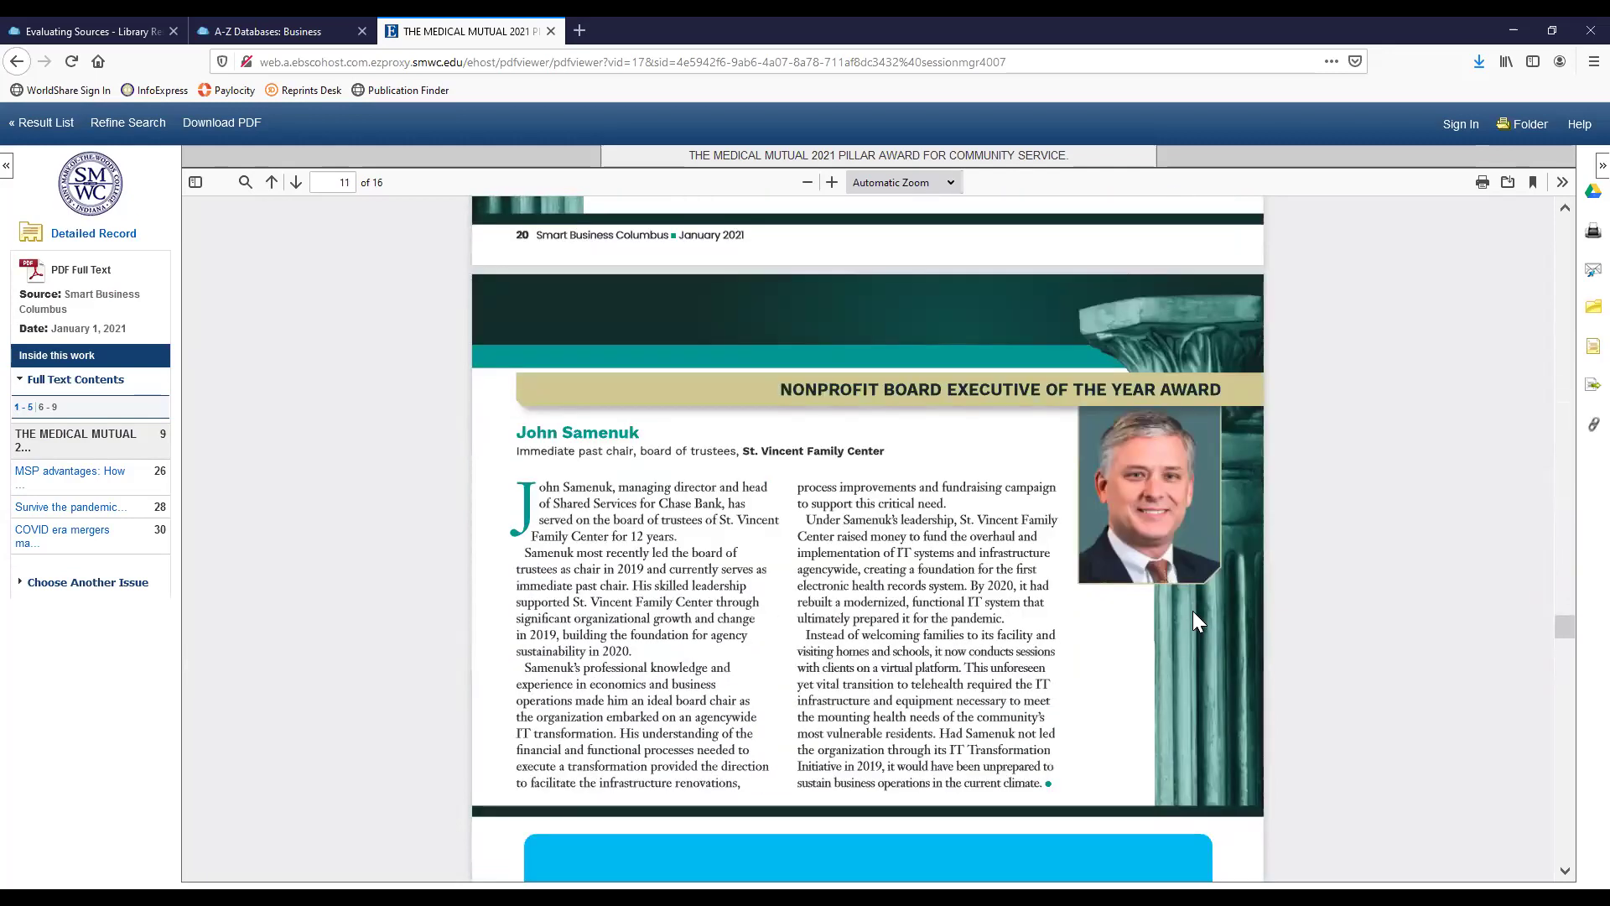
scroll(1193, 610, "down", 15)
scroll(1310, 553, "up", 5)
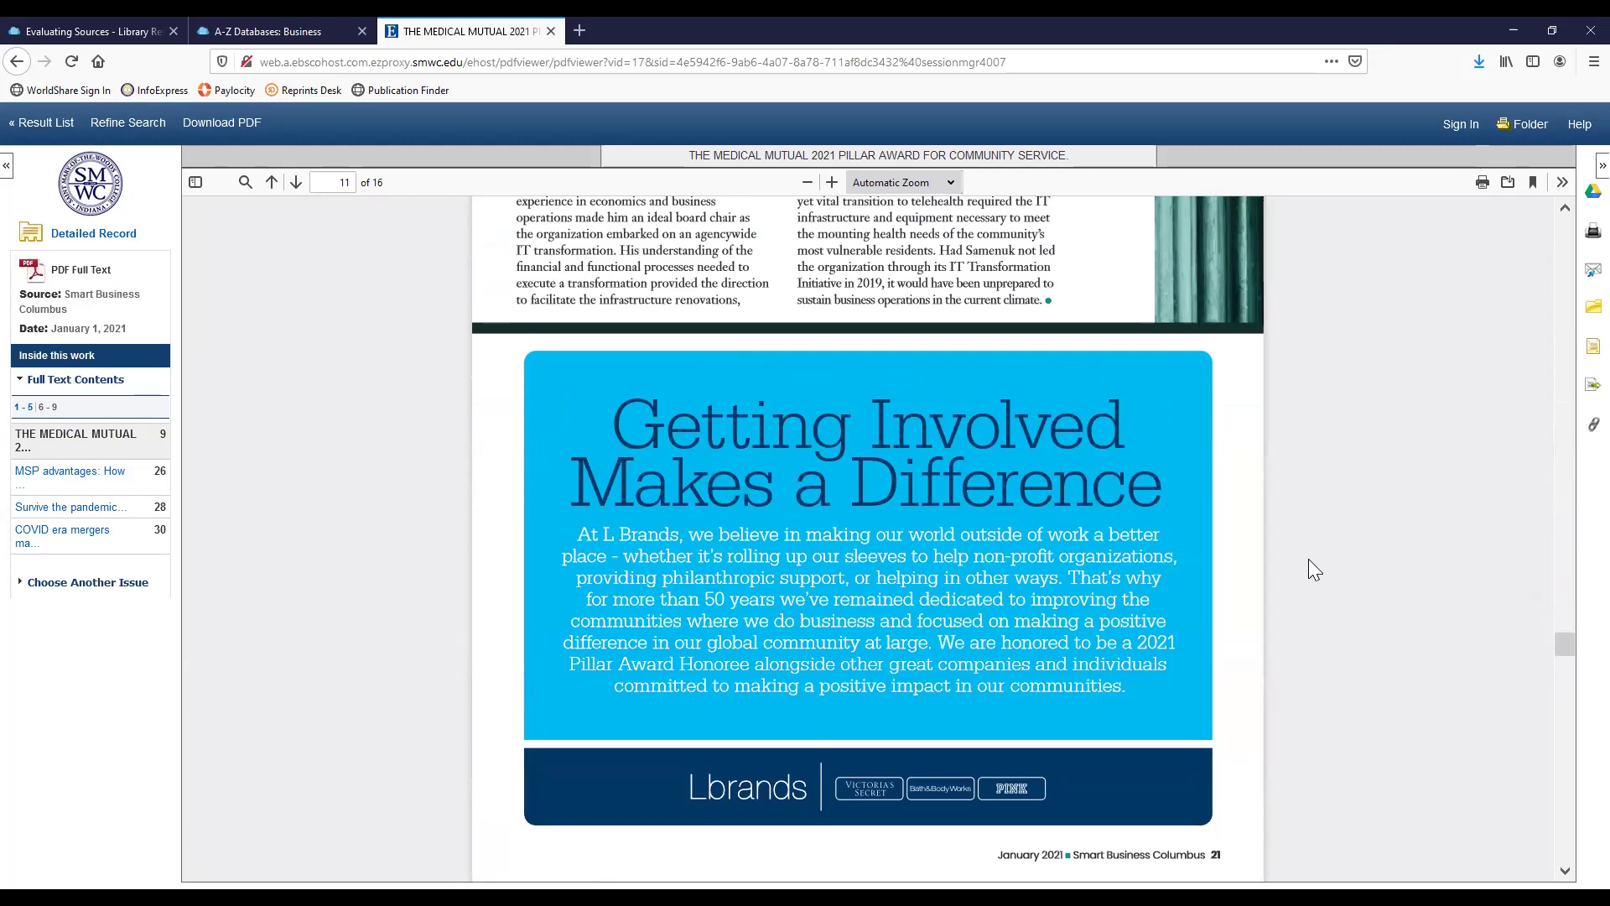
scroll(1445, 683, "up", 5)
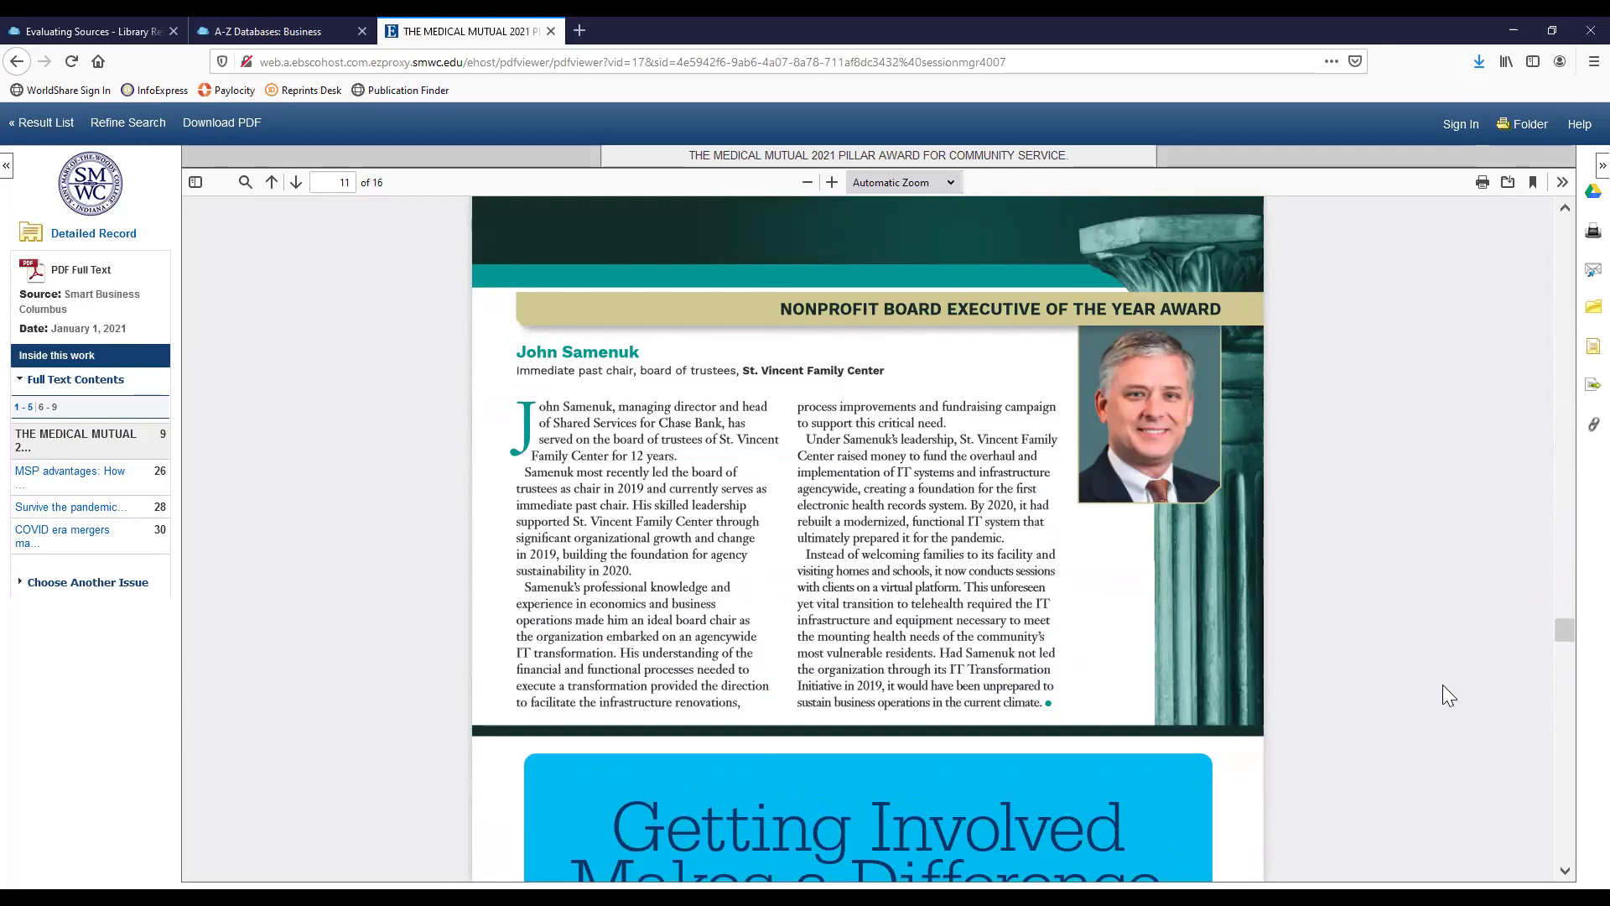
scroll(879, 479, "down", 2)
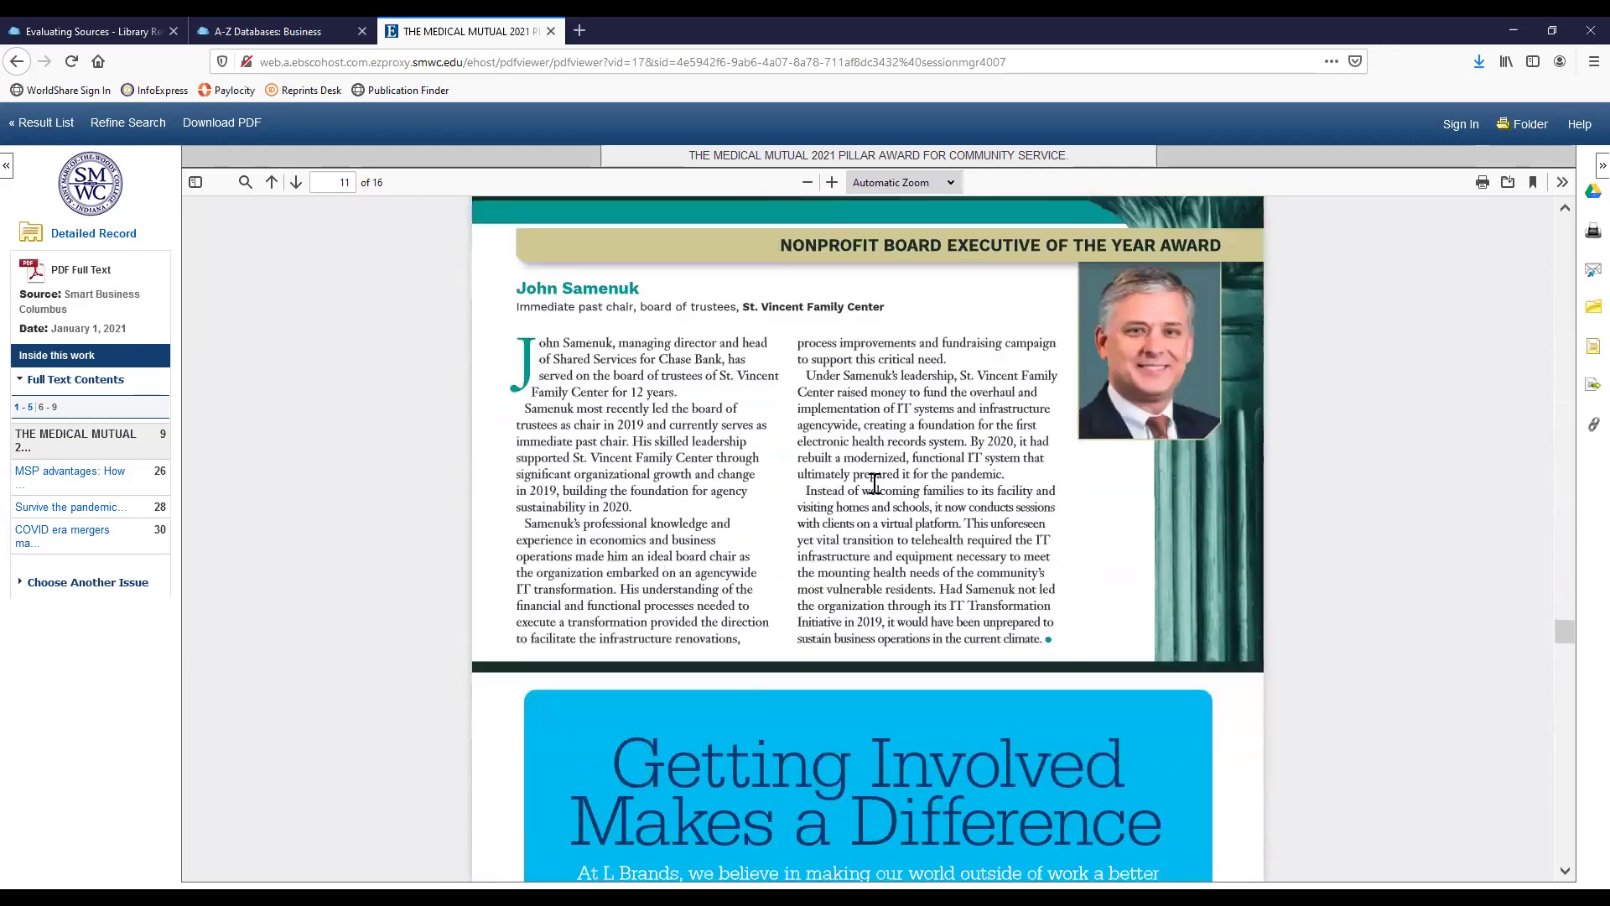
scroll(892, 462, "down", 1)
scroll(891, 462, "down", 15)
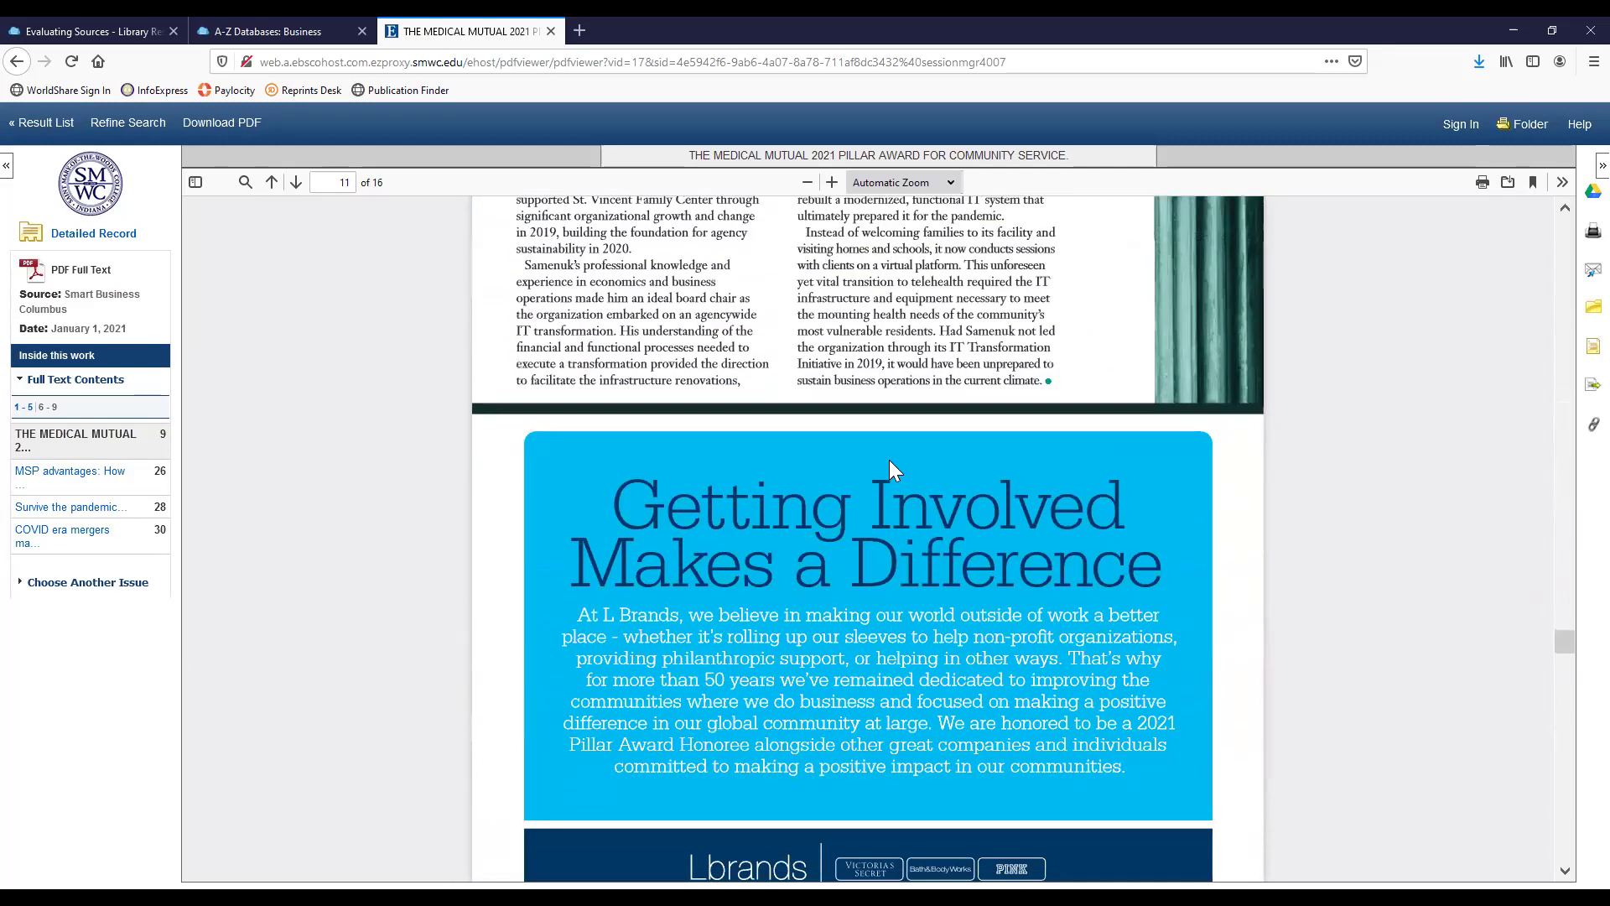
scroll(922, 524, "down", 10)
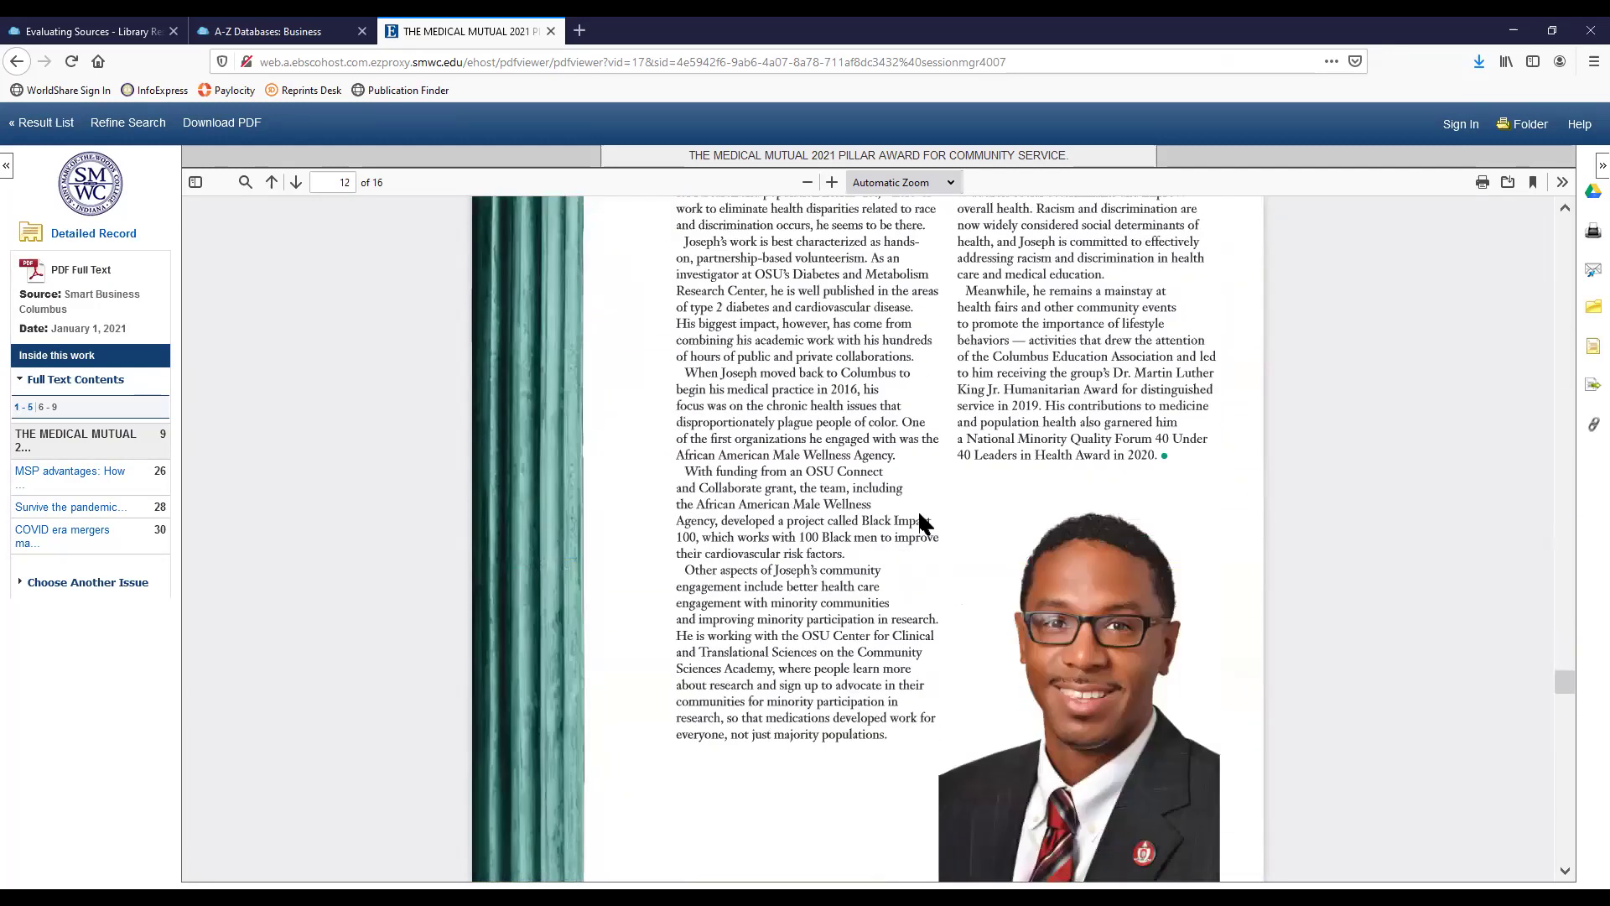
scroll(859, 539, "down", 3)
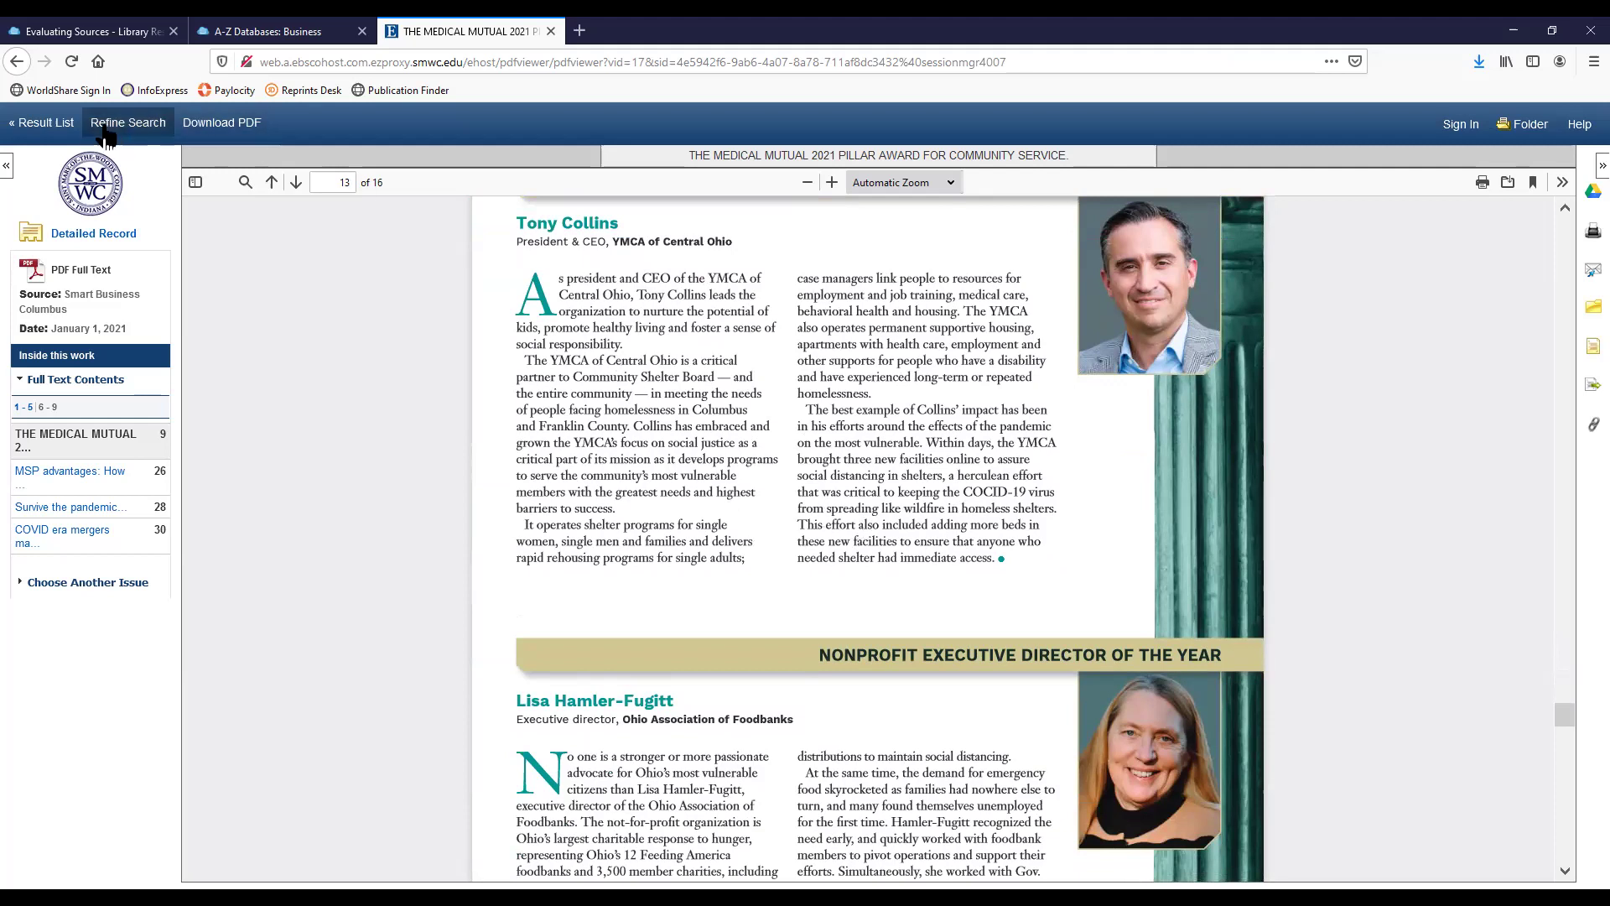
Return to the result list for women-owned business enterprises and review the search terms, limiters and first articles.
left_click(67, 124)
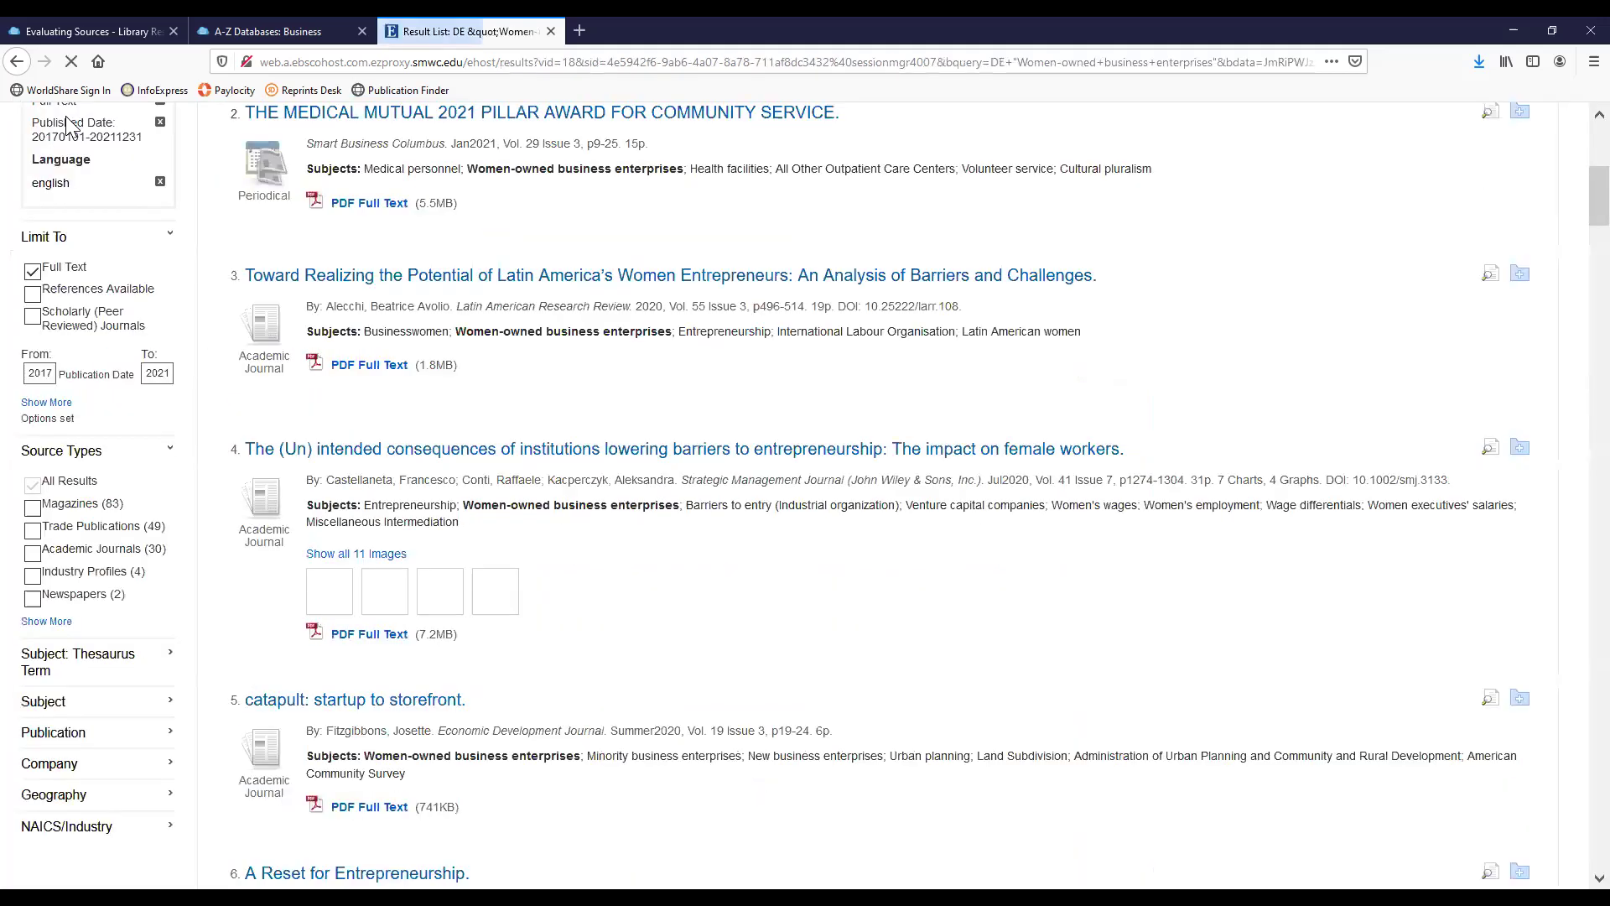
scroll(84, 159, "up", 3)
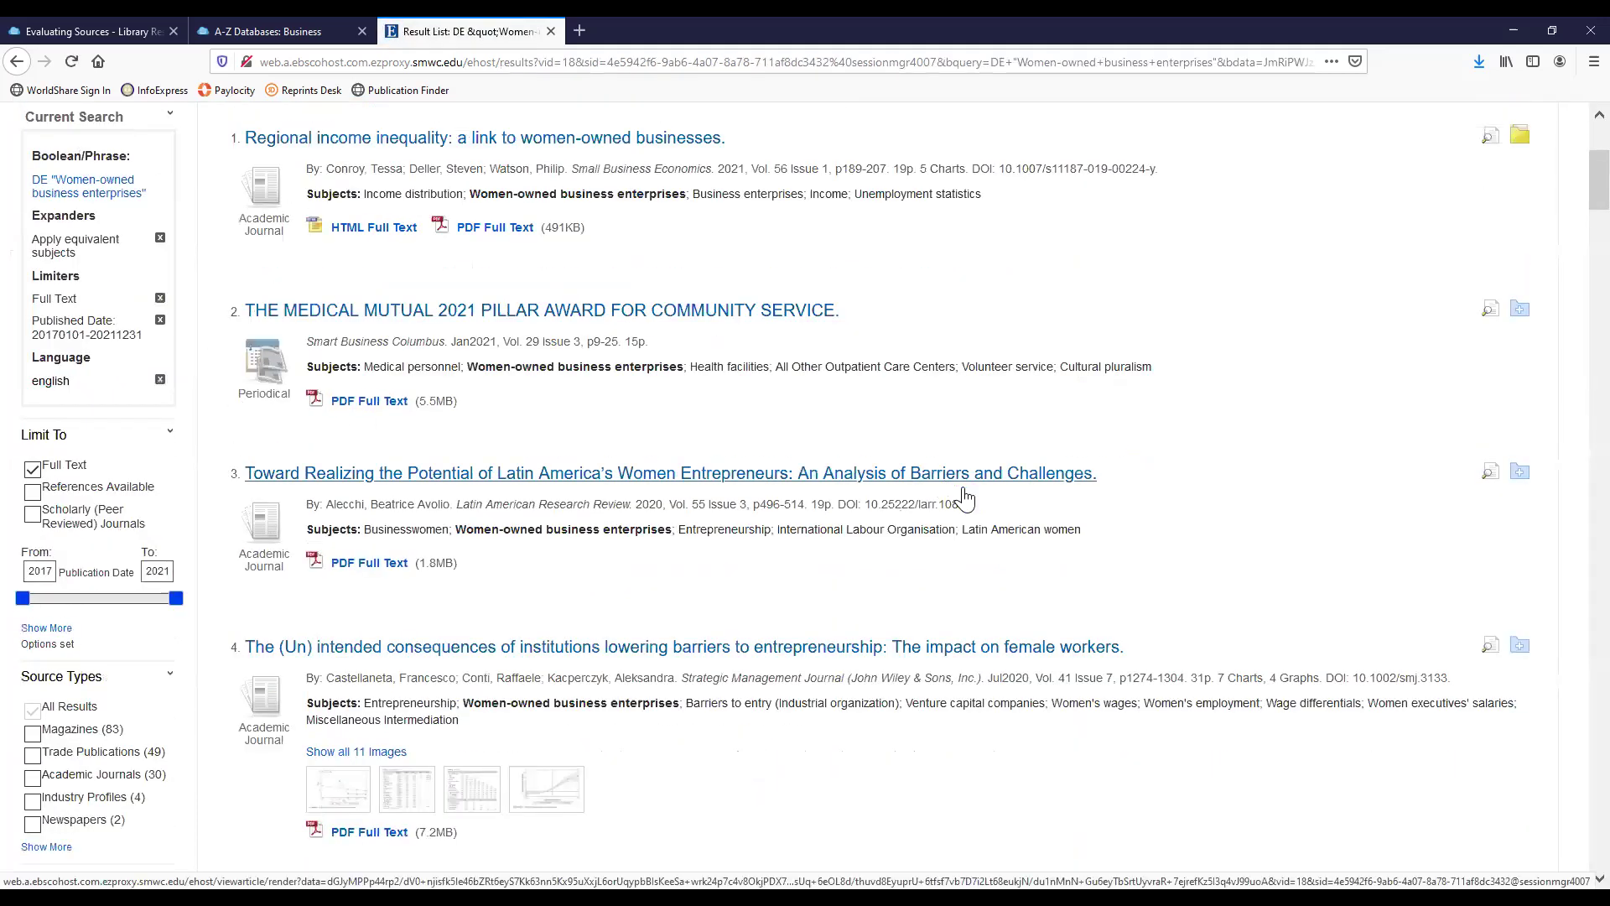
scroll(964, 499, "up", 4)
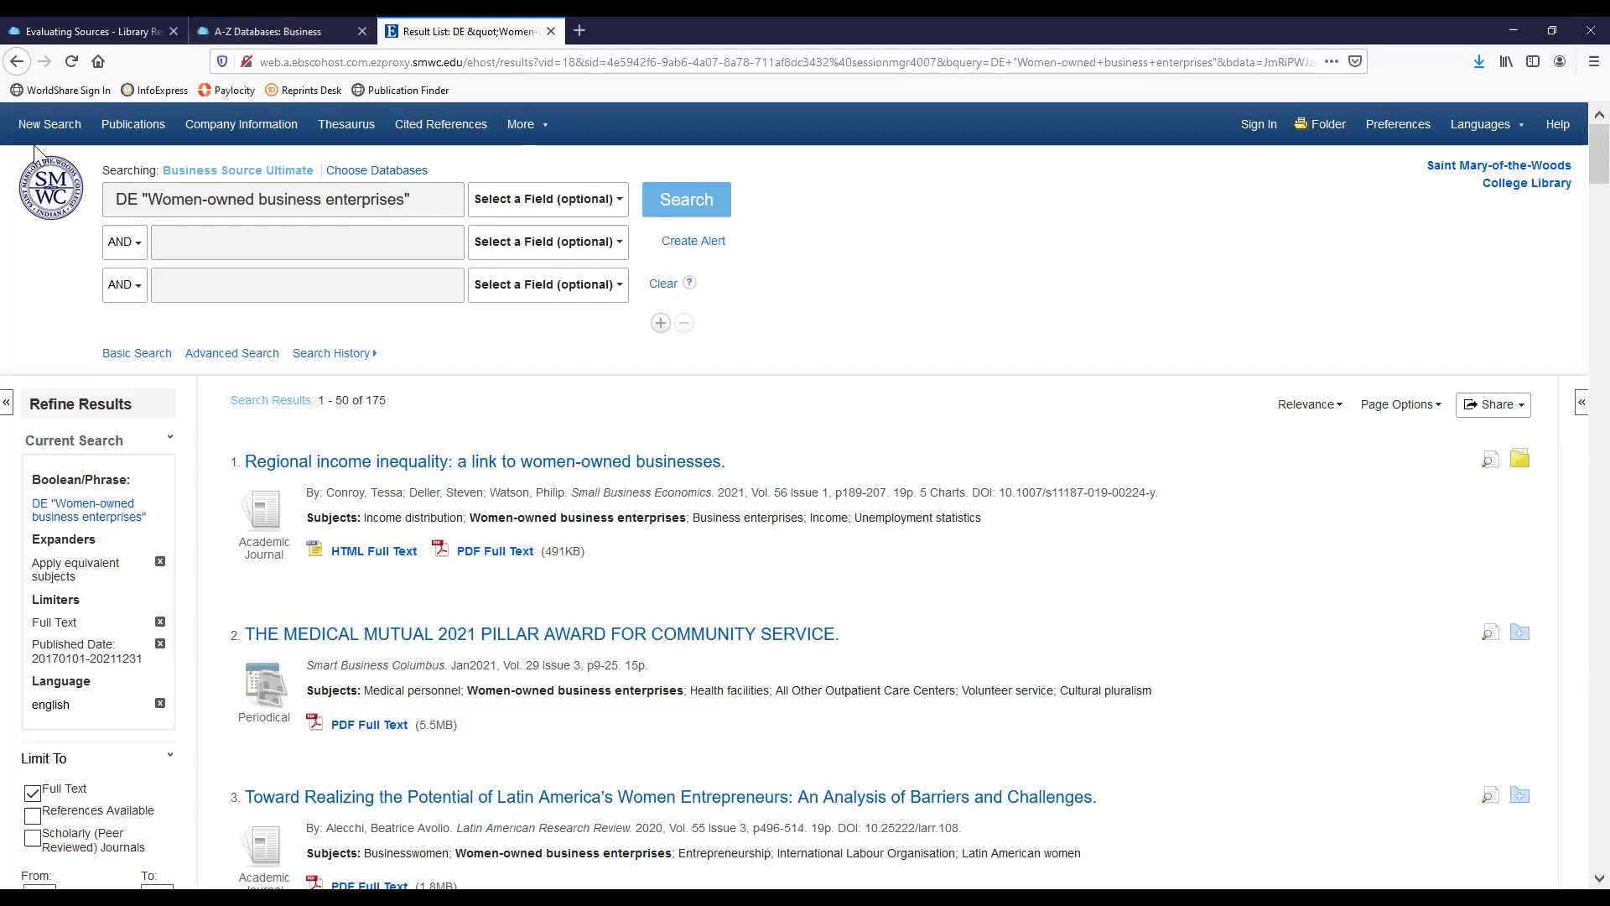
scroll(298, 436, "down", 4)
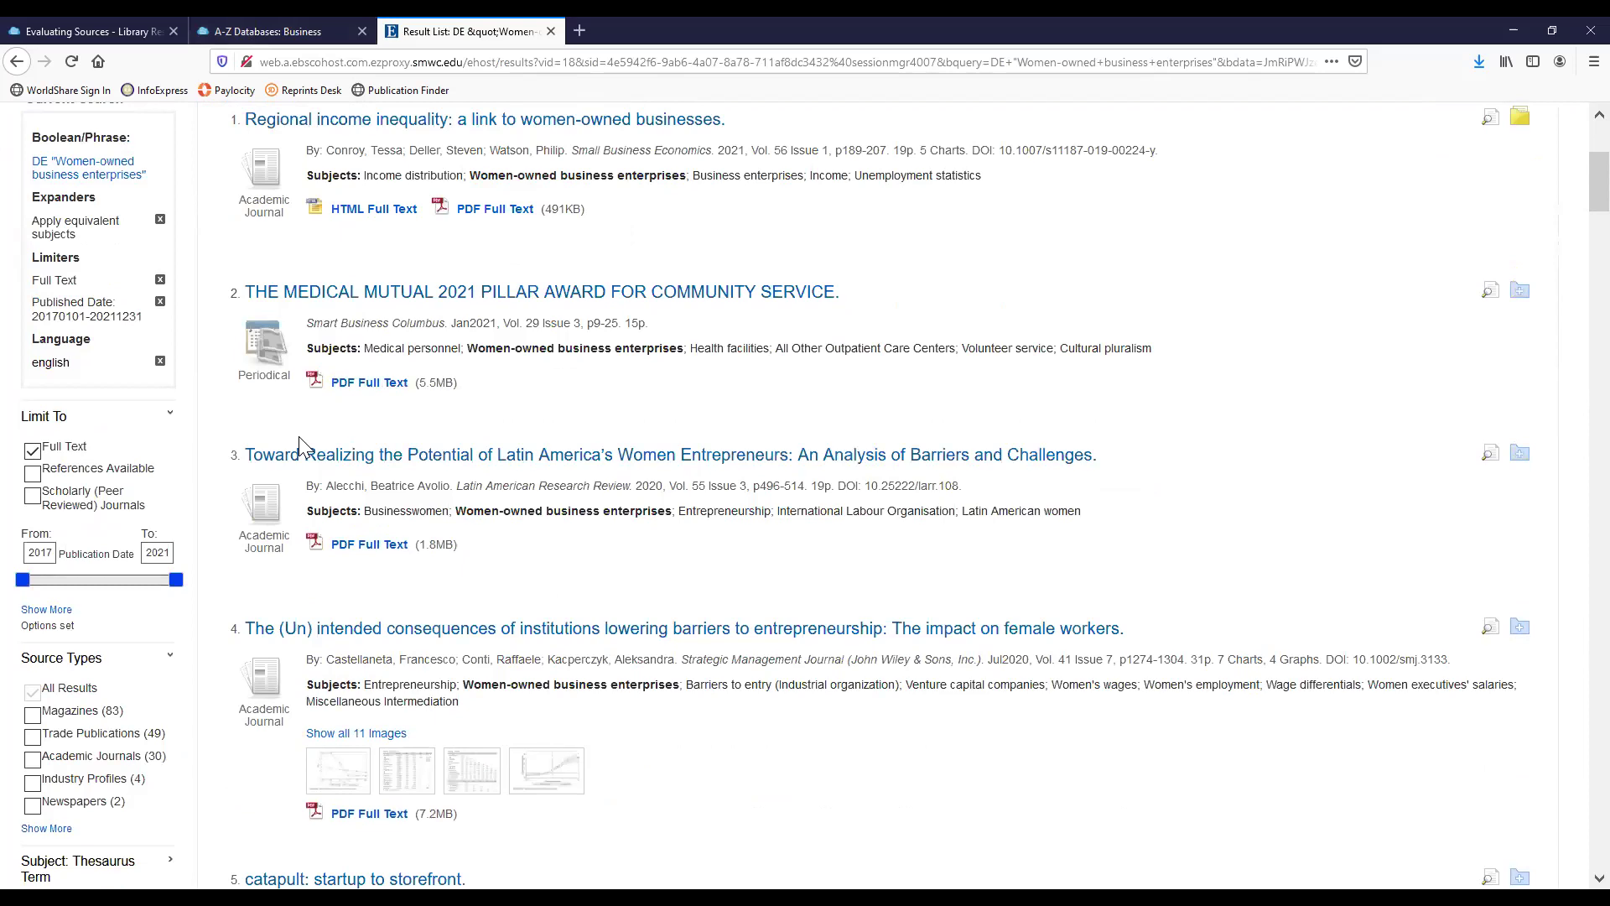